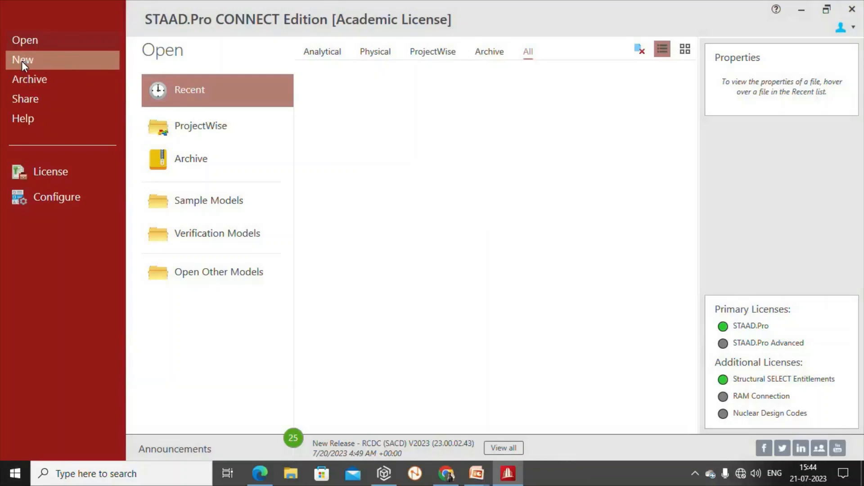
Create a new analytical metric model named "Simply supported beam", overwriting the existing file of that name.
{"action": "left_click", "coordinate": [34, 61]}
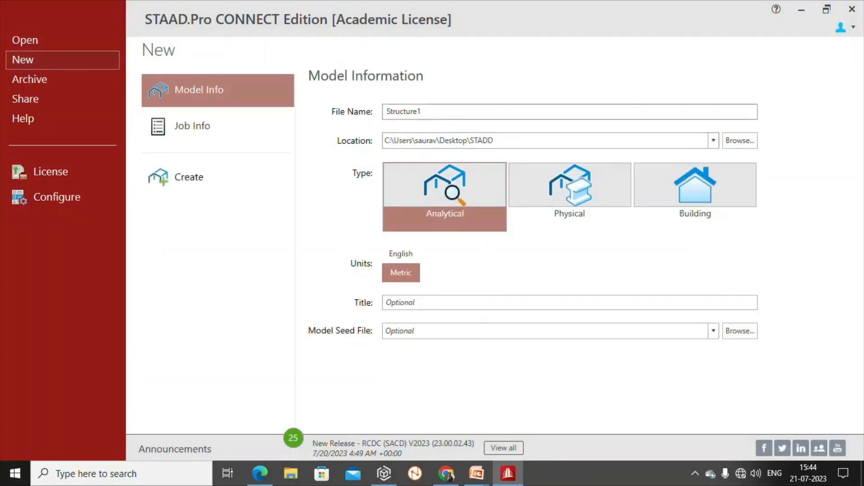
{"action": "double_click", "coordinate": [385, 112]}
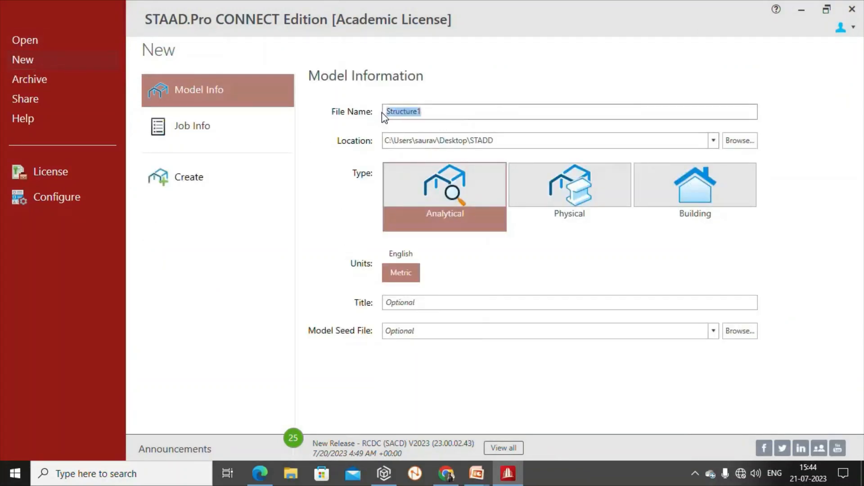
{"action": "type", "text": "Simply"}
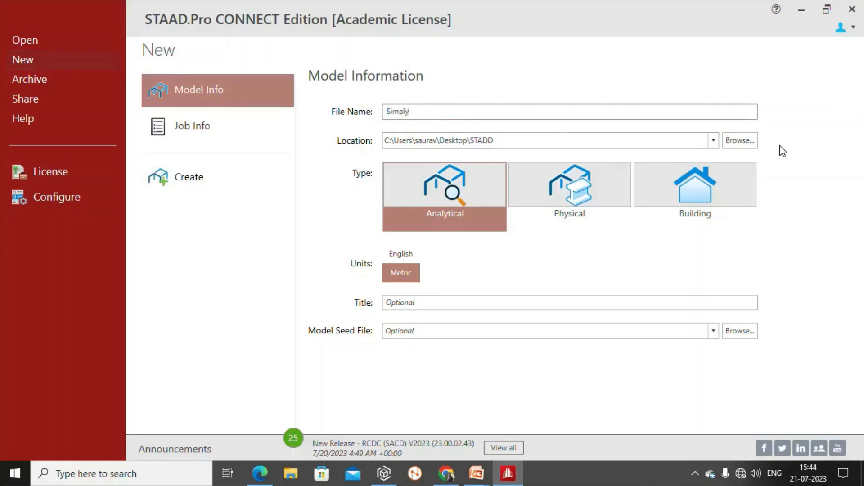
{"action": "type", "text": " supported beam"}
{"action": "left_click", "coordinate": [185, 185]}
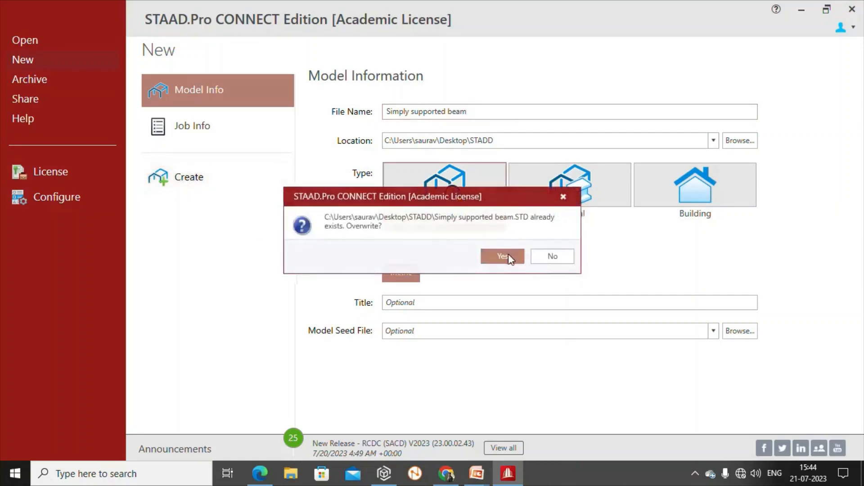
{"action": "left_click", "coordinate": [509, 257]}
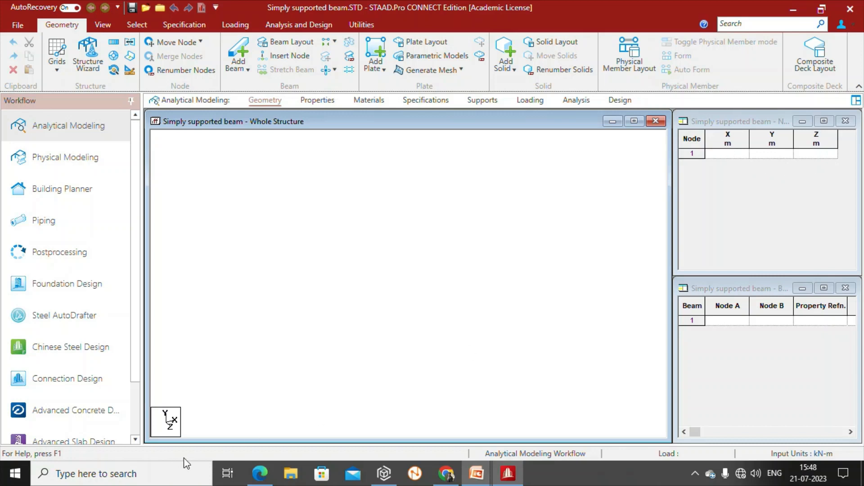
Enter node 1 in the node table at X 0, Y 0, Z 0.
{"action": "left_click", "coordinate": [728, 154]}
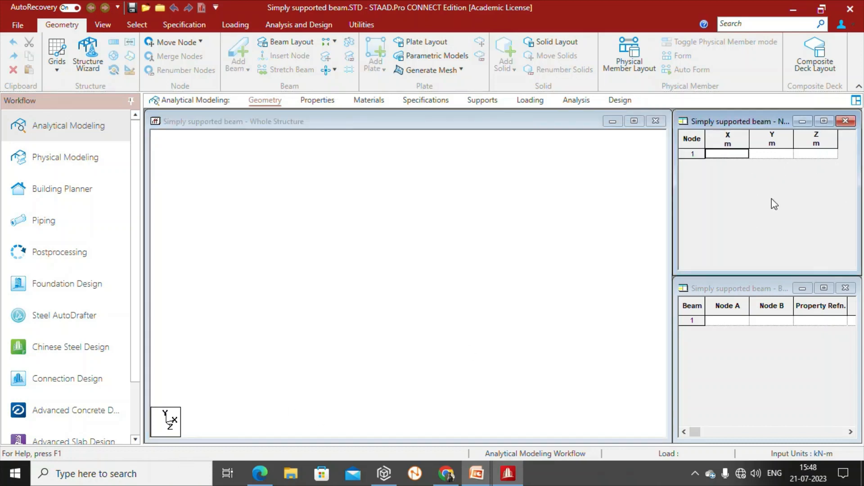
{"action": "left_click", "coordinate": [768, 153]}
{"action": "left_click", "coordinate": [818, 156]}
{"action": "left_click", "coordinate": [741, 154]}
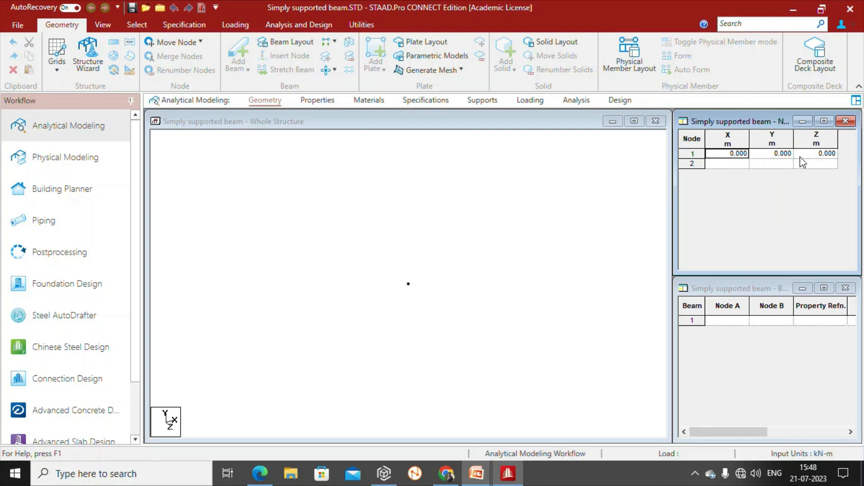
{"action": "left_click_drag", "start_coordinate": [386, 274], "coordinate": [437, 310]}
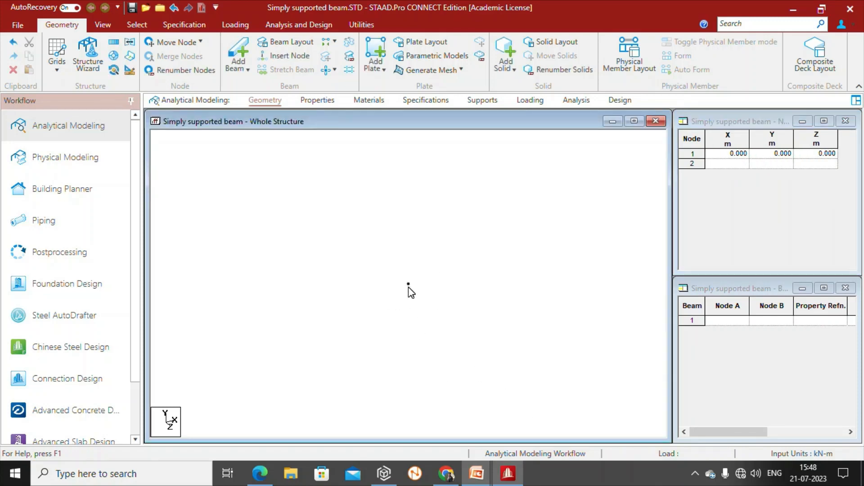
{"action": "left_click_drag", "start_coordinate": [378, 265], "coordinate": [446, 312]}
Enter node 2 in the node table at X 10 m, Y 0, Z 0.
{"action": "left_click", "coordinate": [731, 165]}
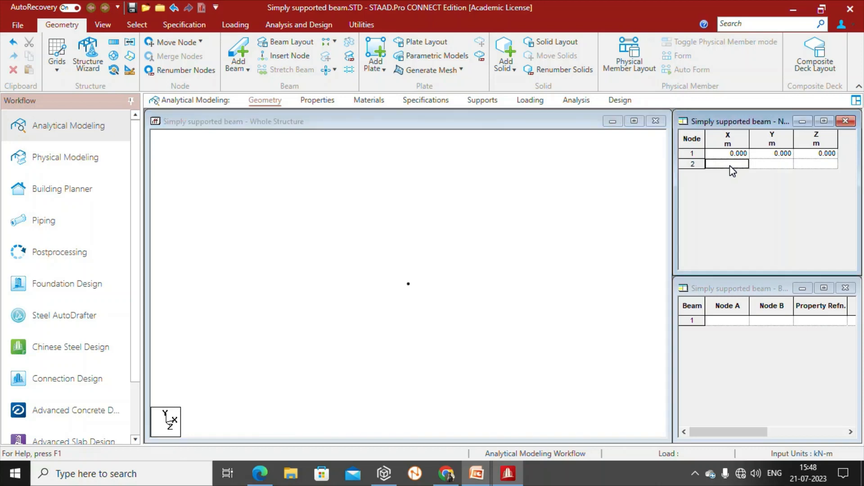
{"action": "type", "text": "10"}
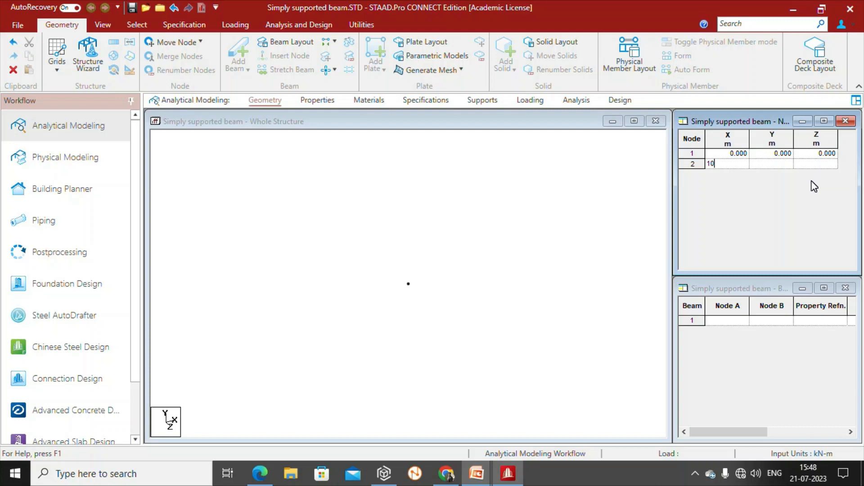
{"action": "key", "text": "Tab"}
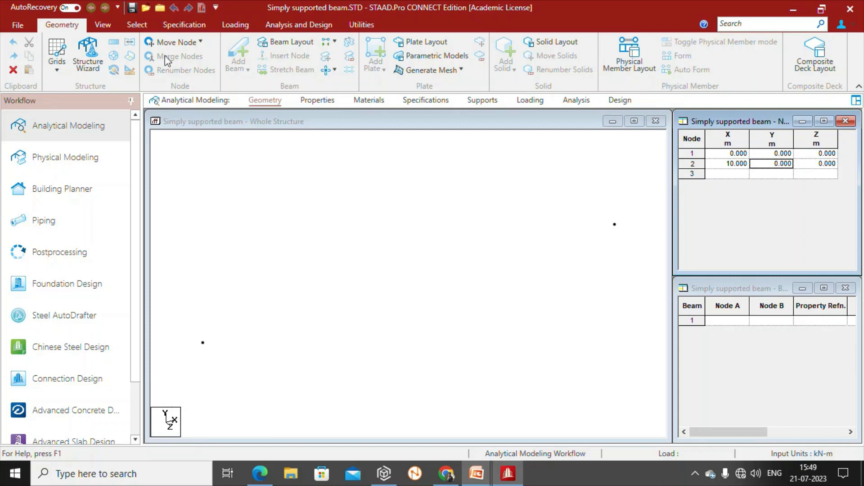
Examine the two nodes from several standard view directions and return to the Front View.
{"action": "left_click", "coordinate": [101, 23]}
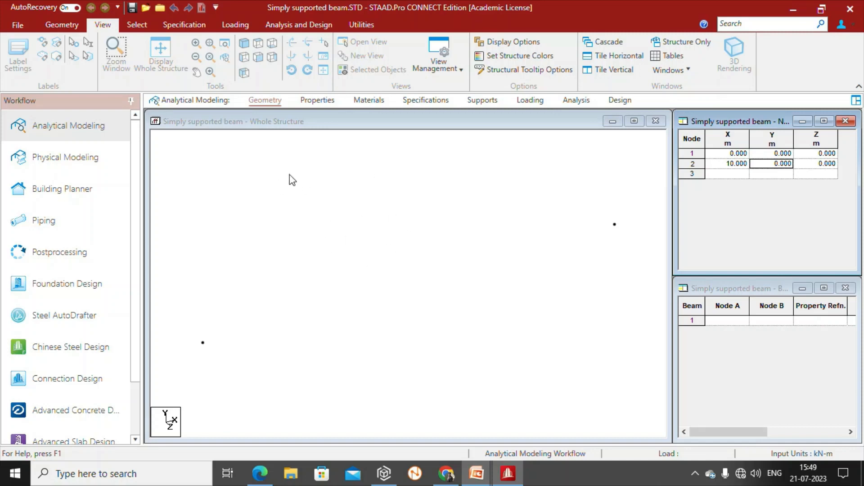
{"action": "left_click", "coordinate": [299, 182]}
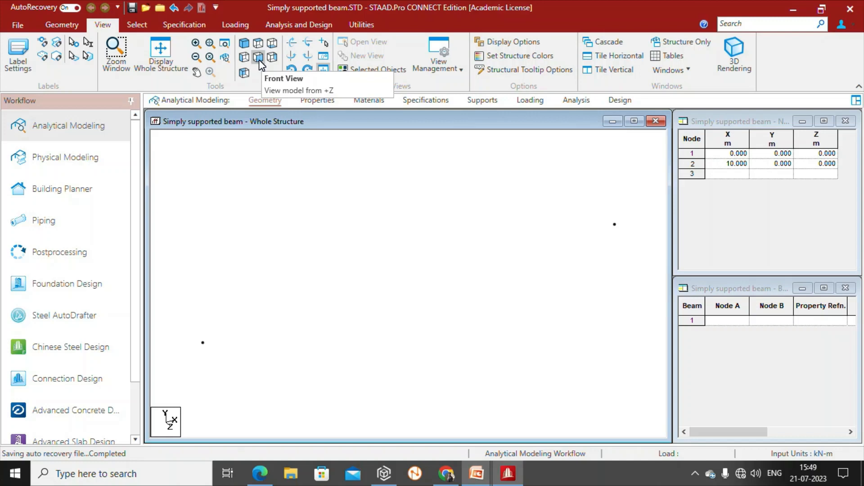
{"action": "left_click", "coordinate": [258, 57]}
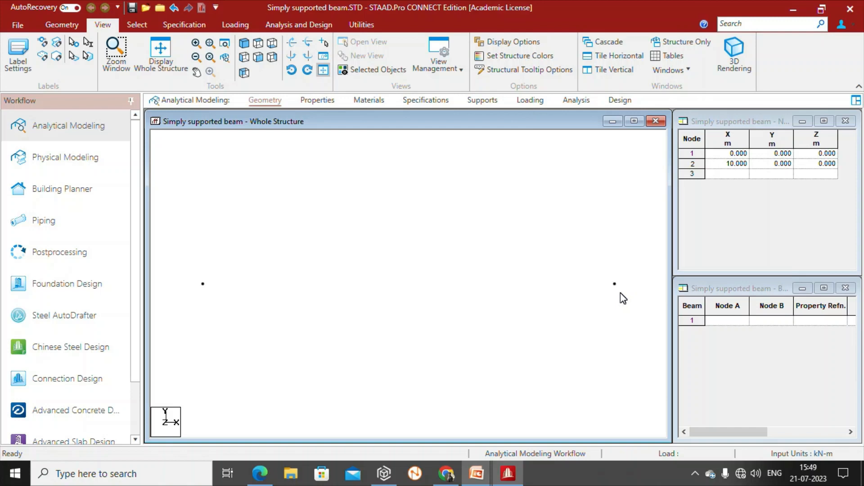
{"action": "left_click", "coordinate": [242, 60]}
{"action": "left_click", "coordinate": [260, 45]}
{"action": "left_click", "coordinate": [257, 57]}
{"action": "left_click", "coordinate": [272, 57]}
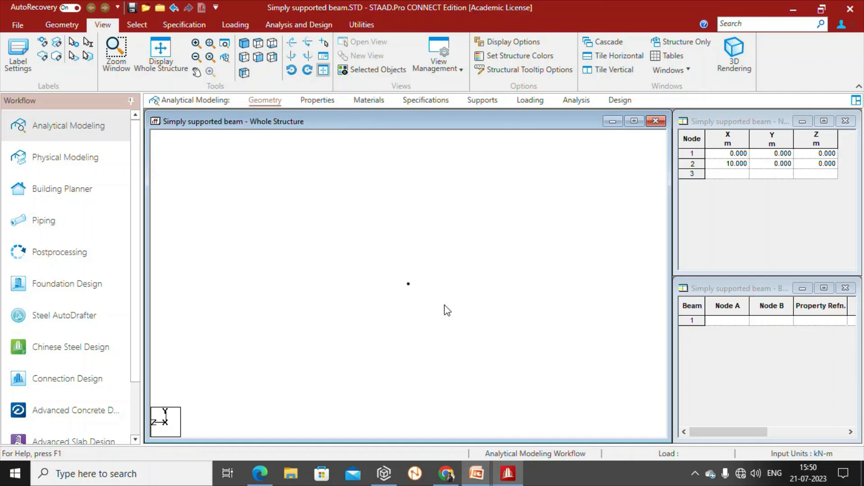
{"action": "left_click", "coordinate": [260, 61]}
Add a beam from node 1 to node 2.
{"action": "left_click", "coordinate": [72, 29]}
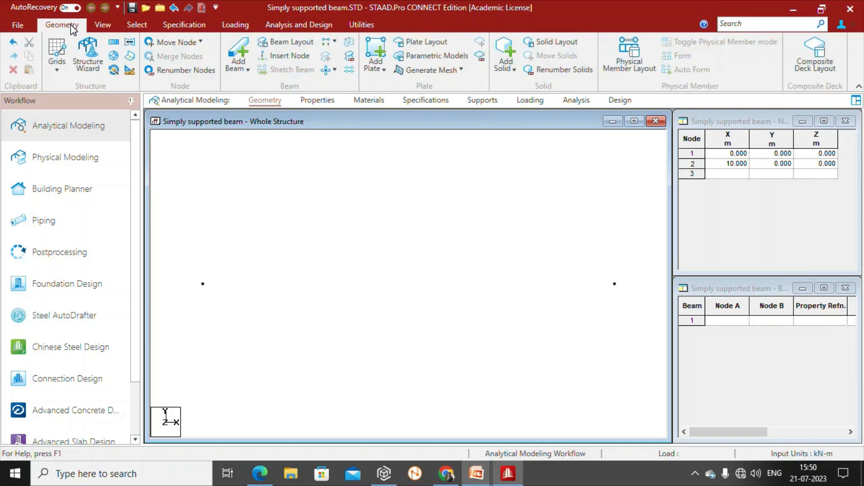
{"action": "left_click", "coordinate": [238, 49]}
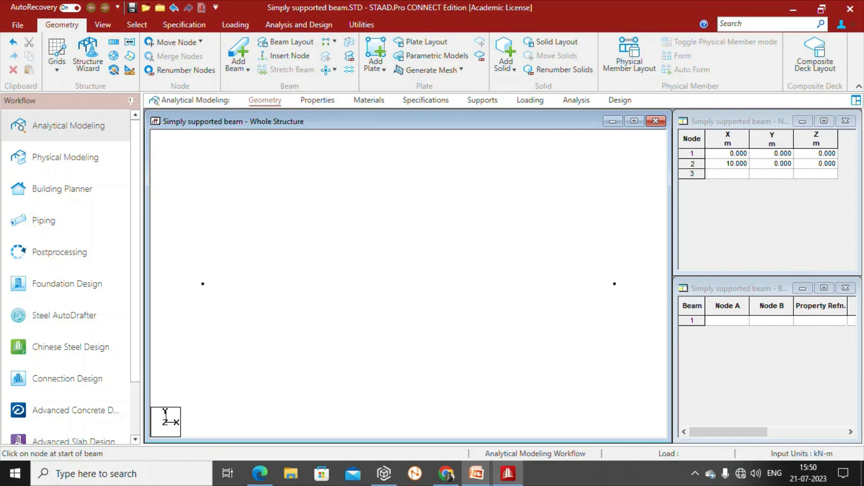
{"action": "left_click", "coordinate": [202, 284]}
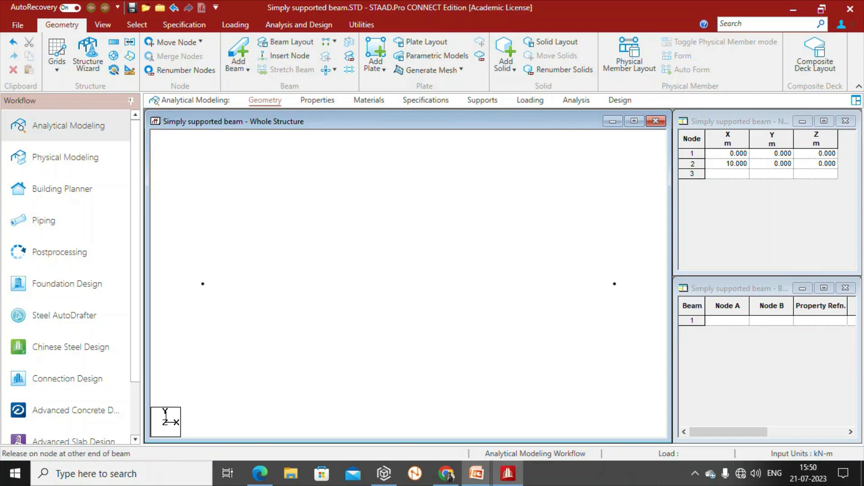
{"action": "left_click_drag", "start_coordinate": [202, 284], "coordinate": [615, 283]}
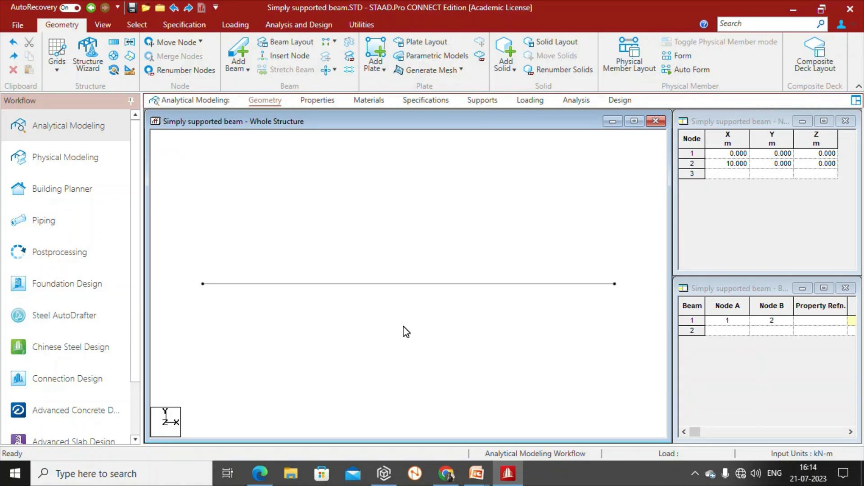
Delete the beam together with its two unattached end nodes.
{"action": "left_click", "coordinate": [364, 284]}
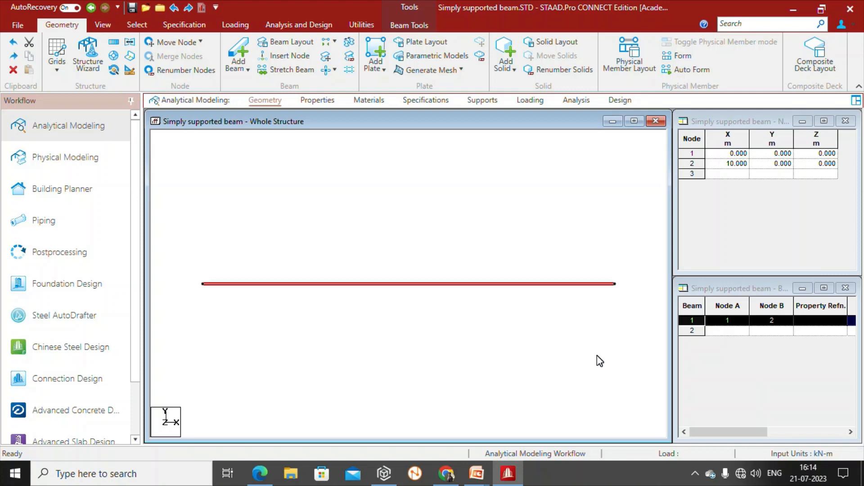
{"action": "key", "text": "Delete"}
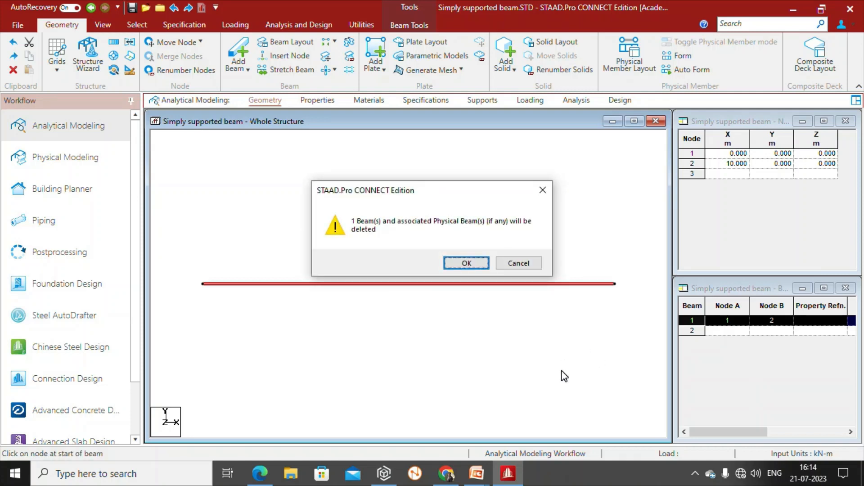
{"action": "left_click_drag", "start_coordinate": [400, 190], "coordinate": [337, 138]}
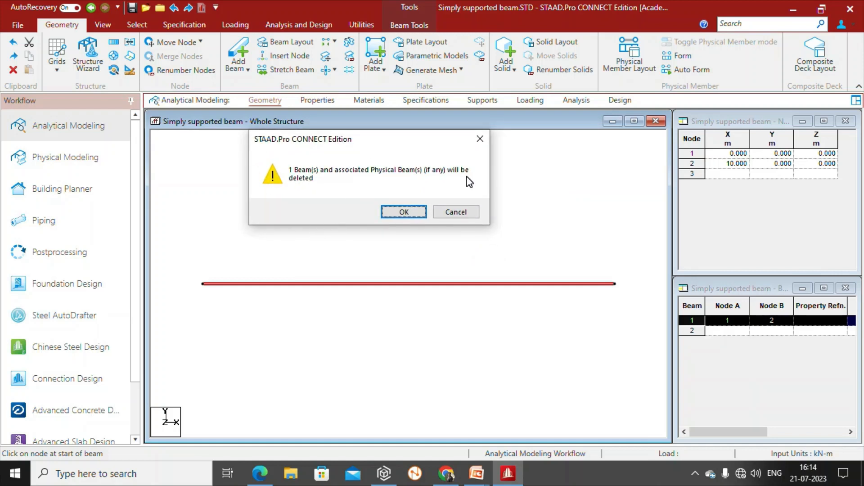
{"action": "left_click", "coordinate": [404, 213]}
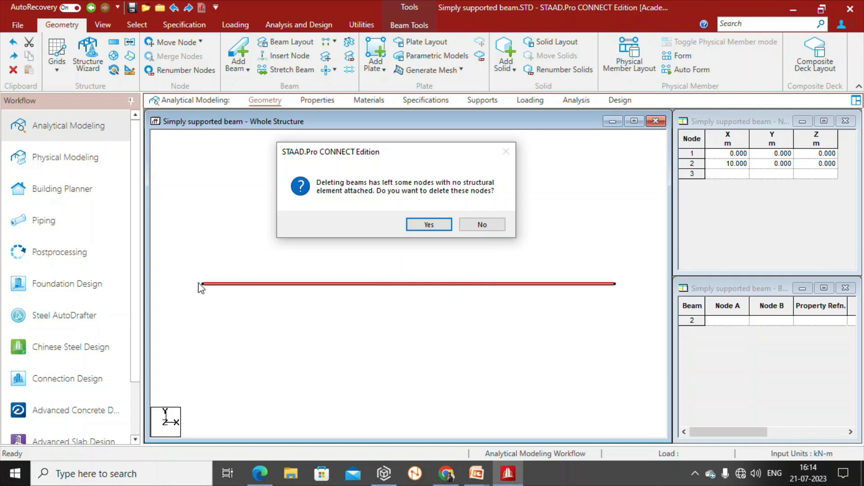
{"action": "left_click", "coordinate": [427, 226]}
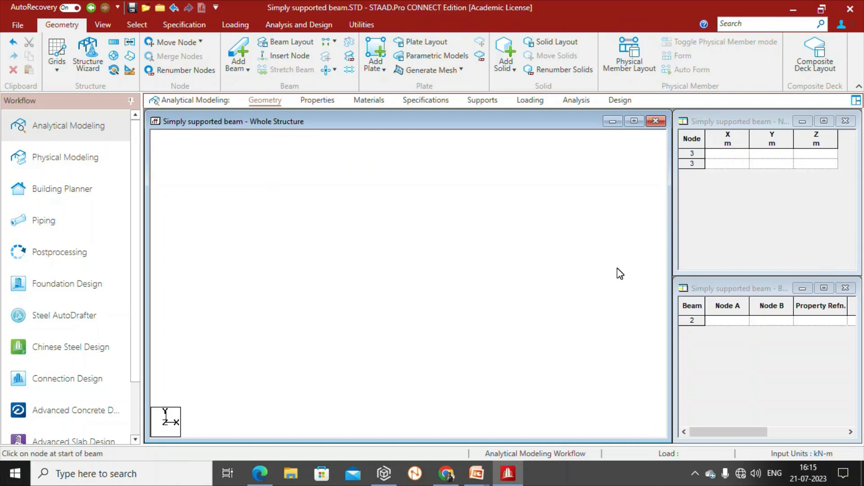
Re-create node 1 in the emptied node table at the origin, with X, Y and Z at 0.
{"action": "left_click", "coordinate": [725, 153]}
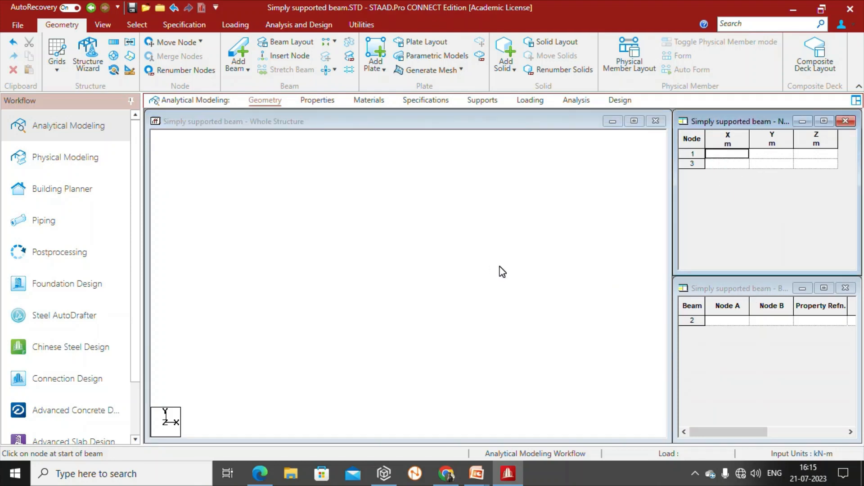
{"action": "type", "text": "0"}
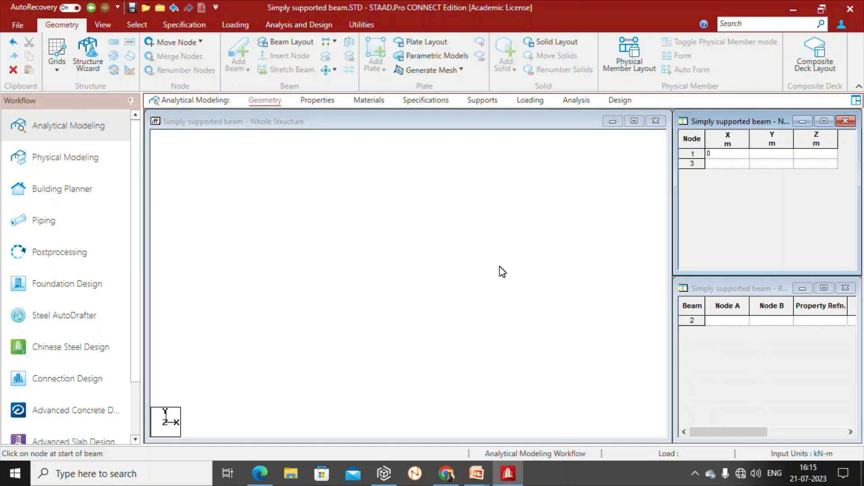
{"action": "key", "text": "Tab"}
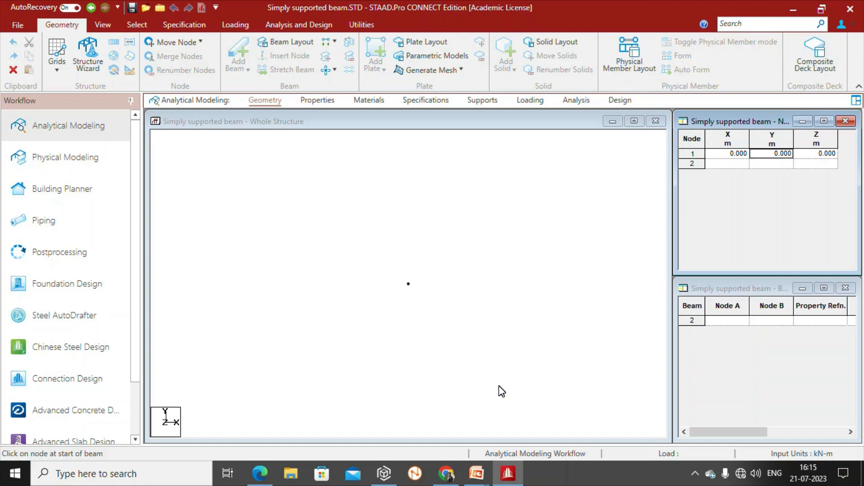
Try to select the origin node with a selection window in the structure view.
{"action": "left_click_drag", "start_coordinate": [365, 245], "coordinate": [489, 351]}
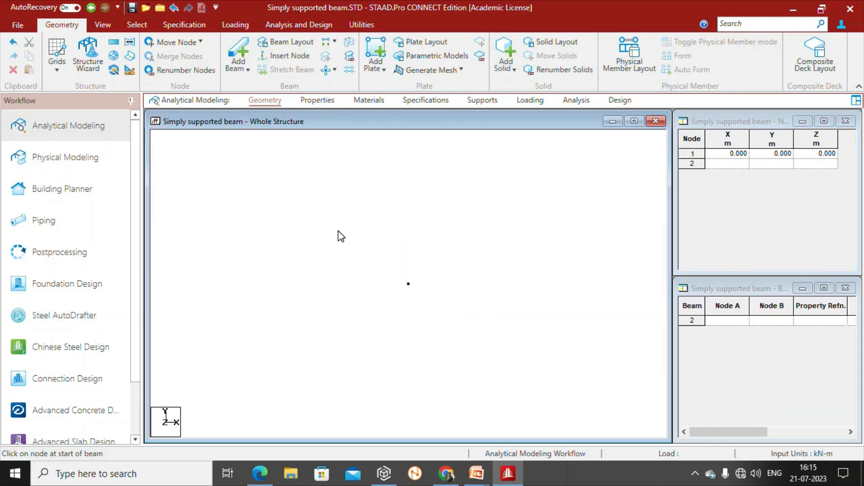
{"action": "left_click_drag", "start_coordinate": [338, 231], "coordinate": [502, 337]}
{"action": "left_click_drag", "start_coordinate": [397, 276], "coordinate": [471, 343]}
{"action": "left_click_drag", "start_coordinate": [371, 212], "coordinate": [510, 344]}
Select the origin node with the Node Cursor, copy it, and paste the copy moved 10 m in X, 0 in Y and Z.
{"action": "left_click", "coordinate": [137, 25]}
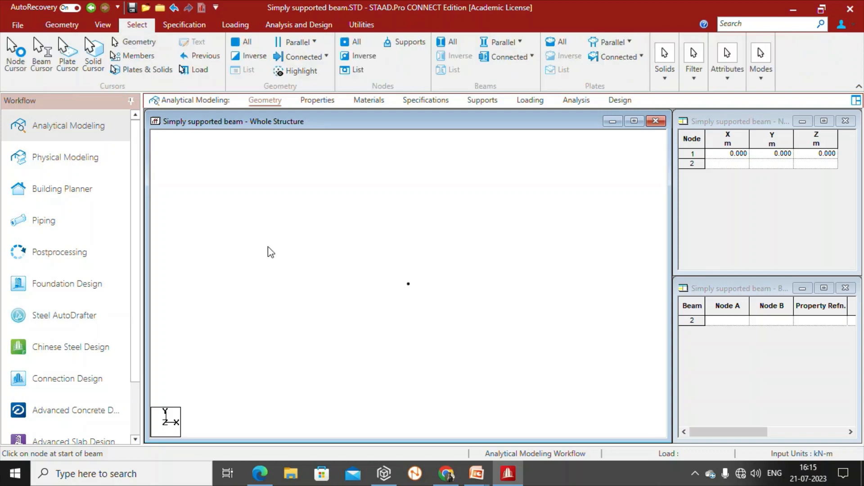
{"action": "left_click", "coordinate": [12, 63]}
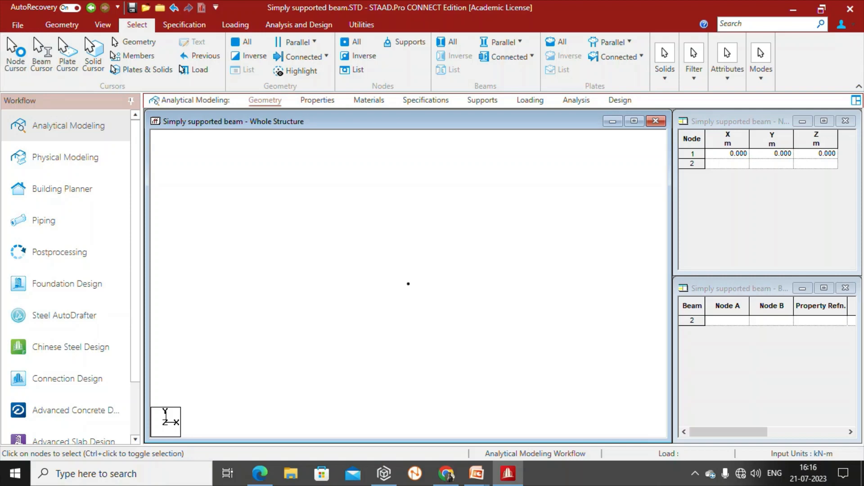
{"action": "left_click_drag", "start_coordinate": [320, 220], "coordinate": [523, 366]}
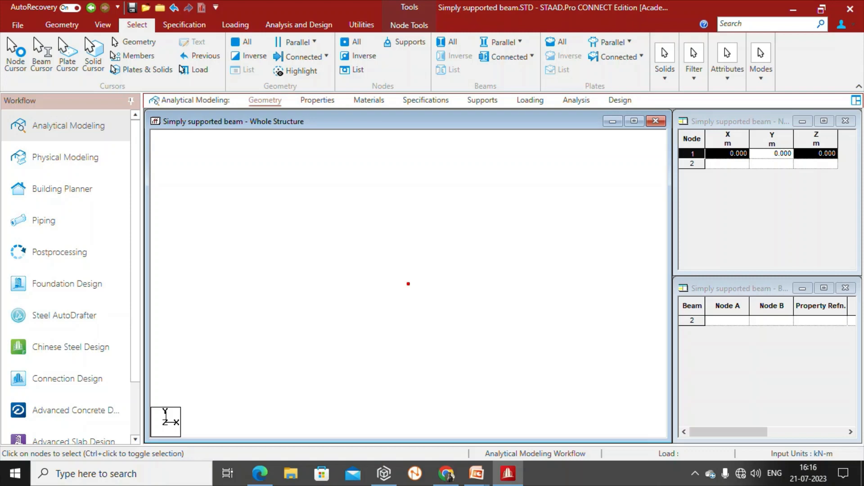
{"action": "key", "text": "ctrl+v"}
{"action": "left_click_drag", "start_coordinate": [510, 172], "coordinate": [613, 106]}
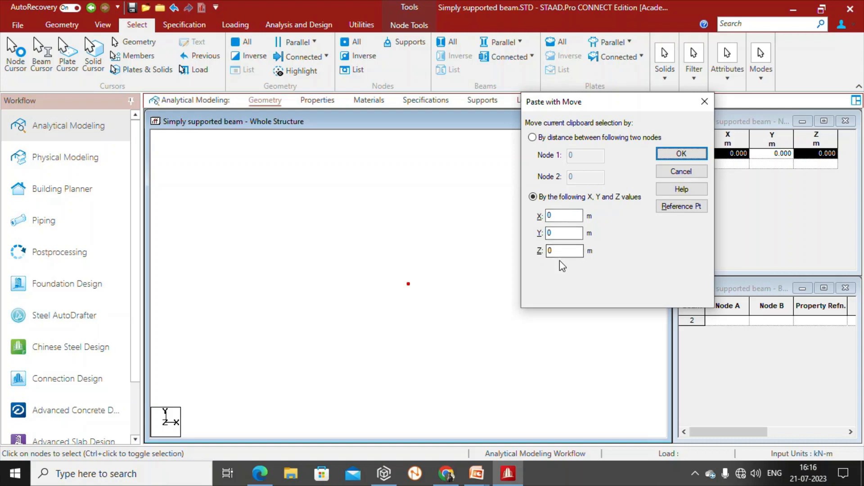
{"action": "double_click", "coordinate": [563, 215]}
{"action": "type", "text": "10"}
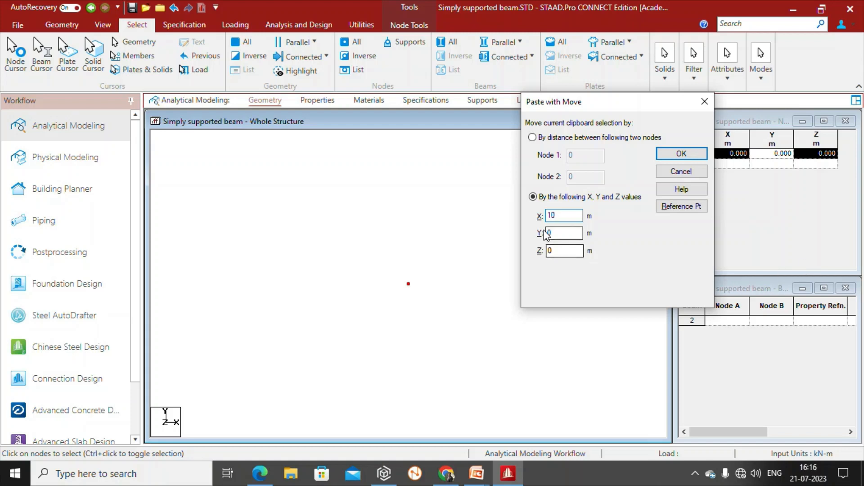
{"action": "left_click", "coordinate": [682, 154]}
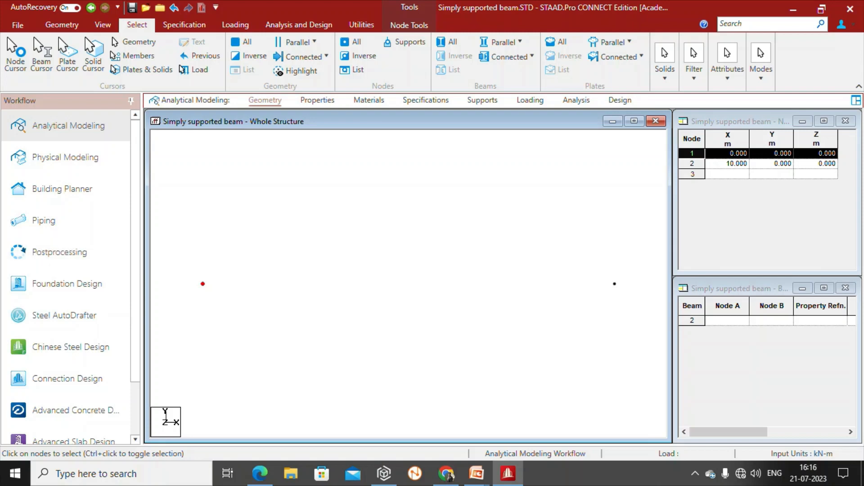
Add a beam from the origin node to the node at X = 10 m.
{"action": "left_click", "coordinate": [63, 25]}
{"action": "left_click", "coordinate": [239, 50]}
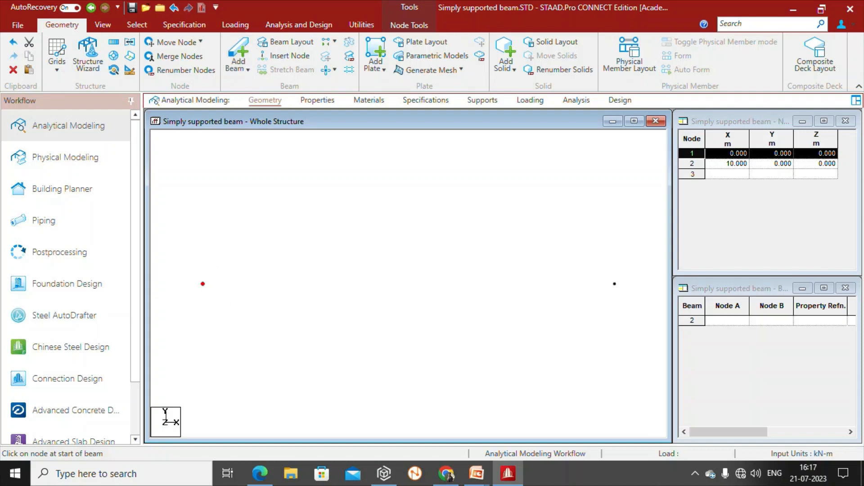
{"action": "left_click_drag", "start_coordinate": [203, 283], "coordinate": [614, 284]}
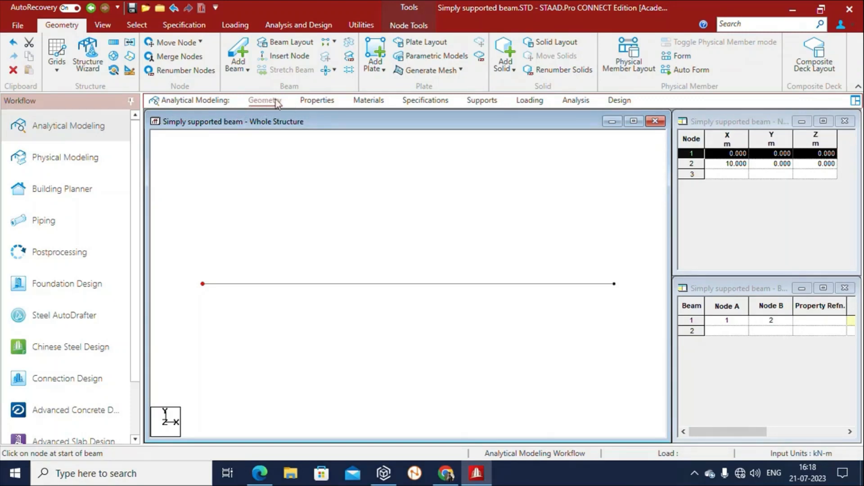
Open the definition of a new beam section property and look through the Rectangle, Tee, Trapezoidal and Tapered I shapes.
{"action": "left_click", "coordinate": [320, 101]}
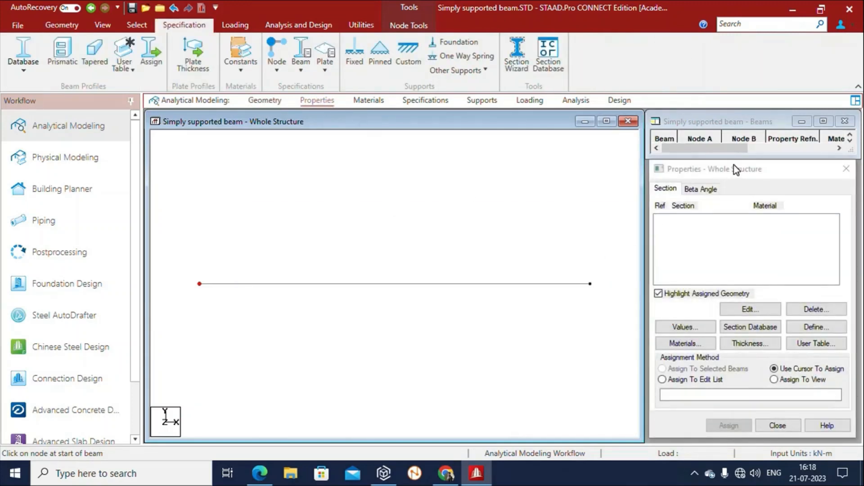
{"action": "left_click_drag", "start_coordinate": [734, 173], "coordinate": [695, 118]}
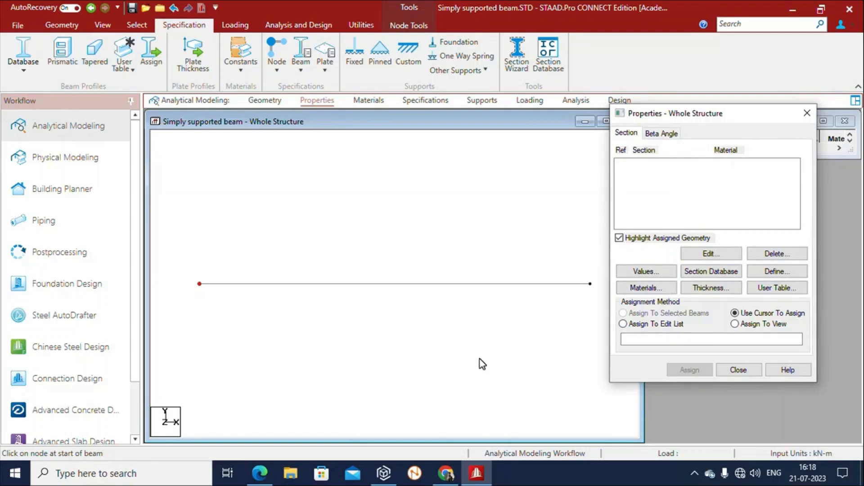
{"action": "left_click_drag", "start_coordinate": [683, 115], "coordinate": [702, 93]}
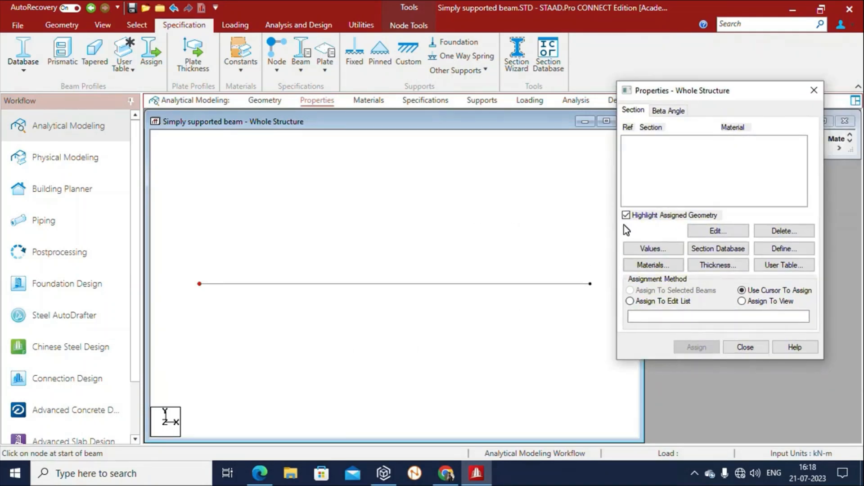
{"action": "left_click", "coordinate": [791, 252]}
{"action": "left_click_drag", "start_coordinate": [490, 153], "coordinate": [345, 57]}
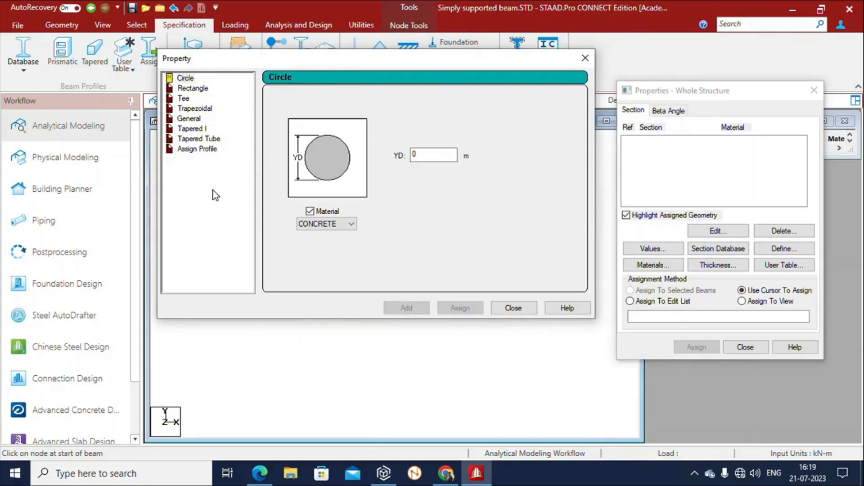
{"action": "left_click", "coordinate": [198, 89]}
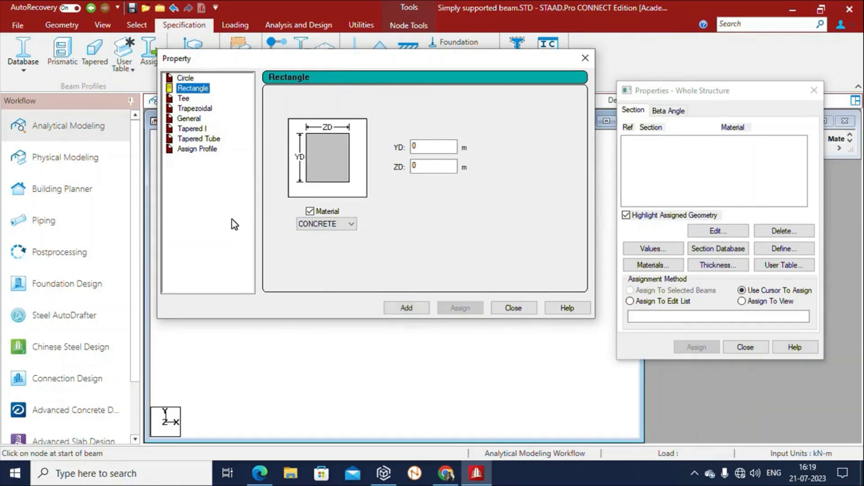
{"action": "left_click", "coordinate": [185, 99]}
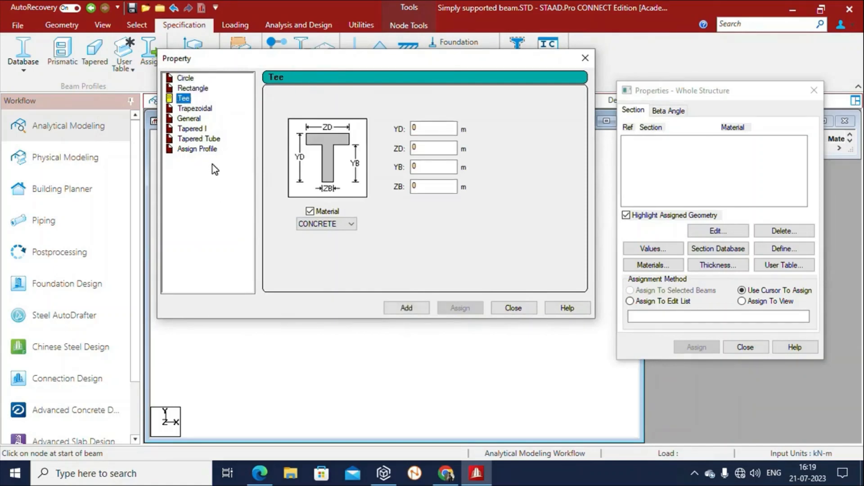
{"action": "left_click", "coordinate": [202, 110]}
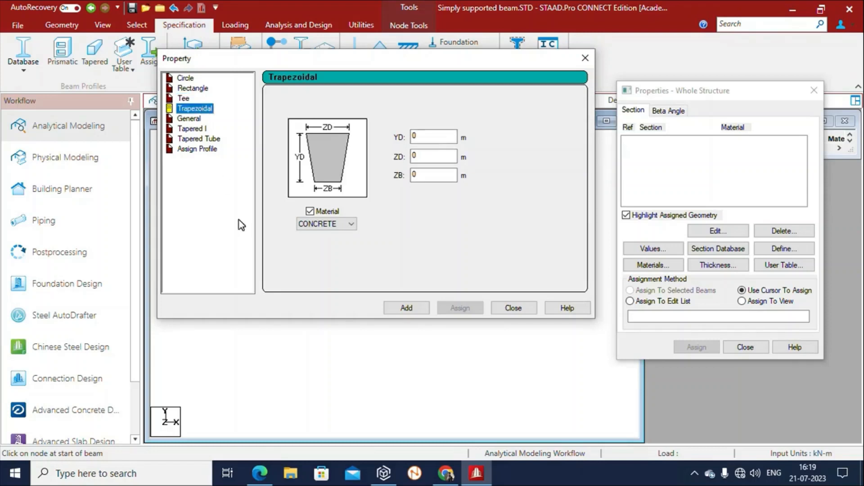
{"action": "left_click", "coordinate": [188, 130]}
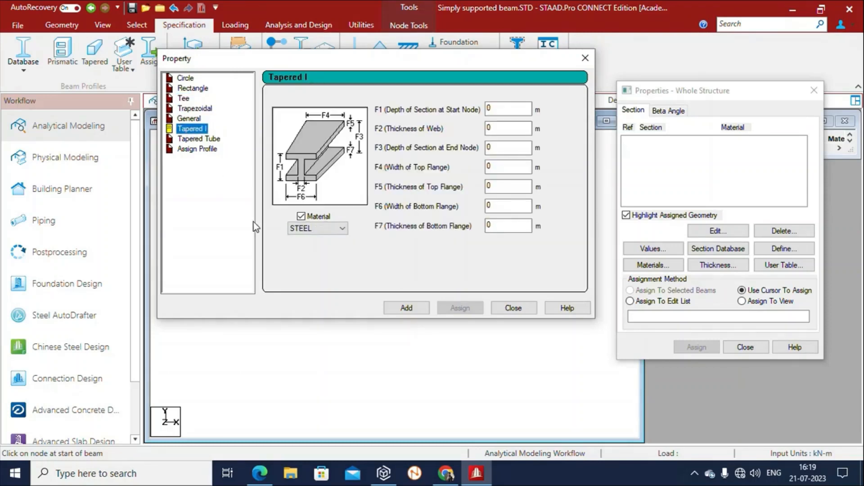
Define a rectangular concrete section with YD 0.450 m and ZD 0.350 m and add it to the section list.
{"action": "left_click", "coordinate": [198, 89]}
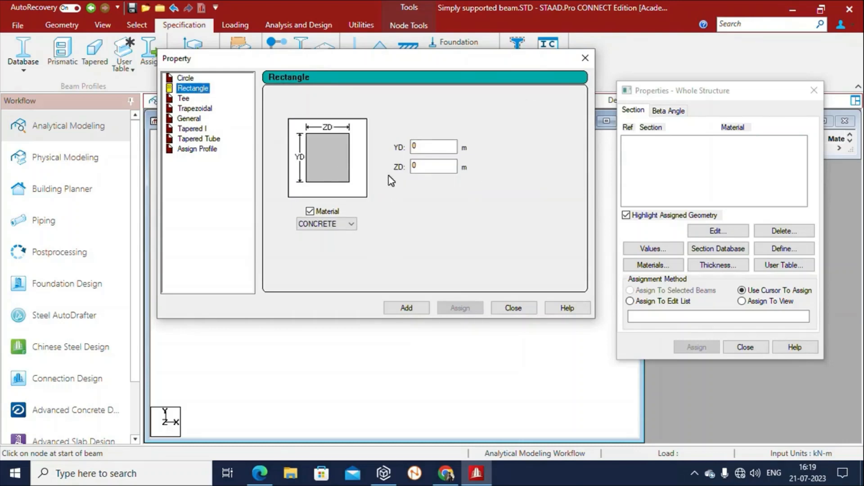
{"action": "left_click_drag", "start_coordinate": [396, 55], "coordinate": [488, 42]}
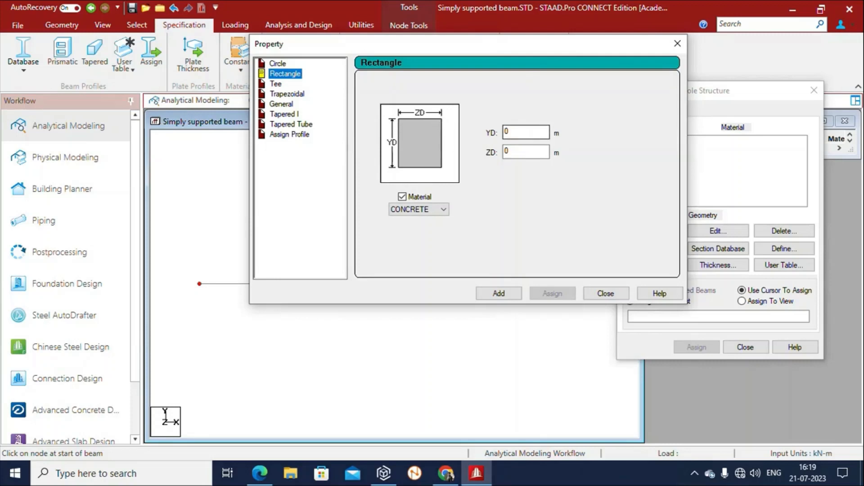
{"action": "double_click", "coordinate": [525, 131]}
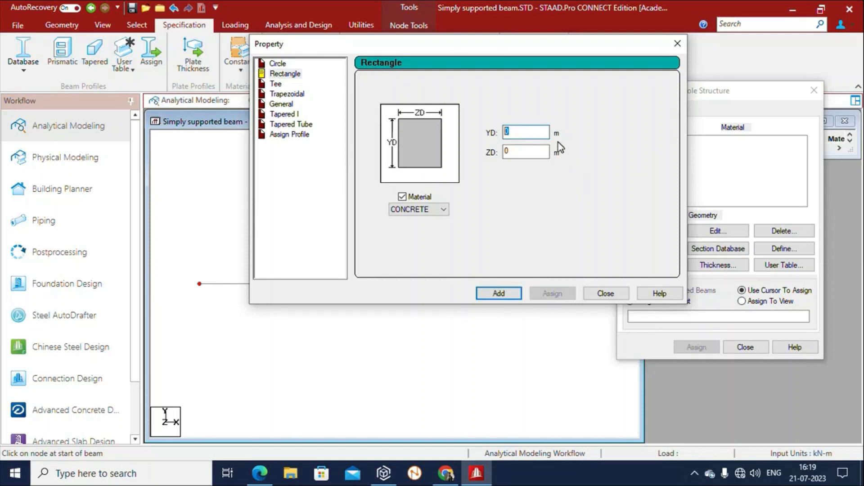
{"action": "type", "text": "0.450"}
{"action": "double_click", "coordinate": [506, 152]}
{"action": "type", "text": "0"}
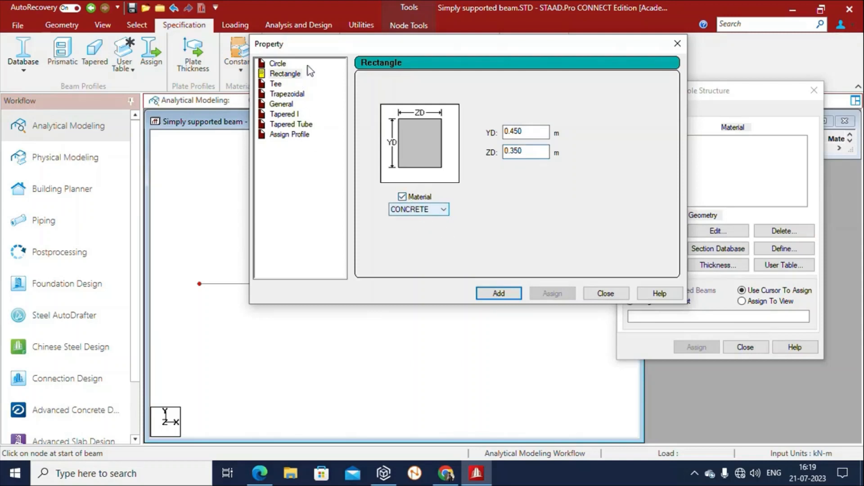
{"action": "left_click", "coordinate": [402, 197]}
{"action": "left_click", "coordinate": [402, 197]}
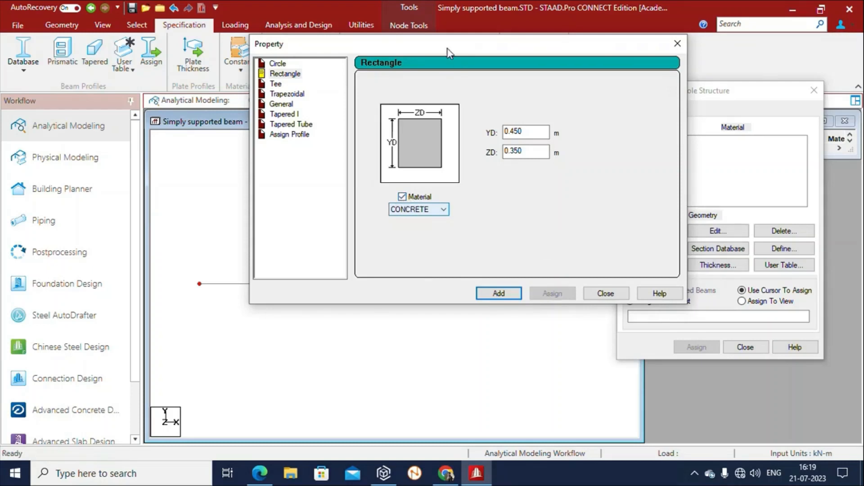
{"action": "left_click_drag", "start_coordinate": [454, 44], "coordinate": [525, 39]}
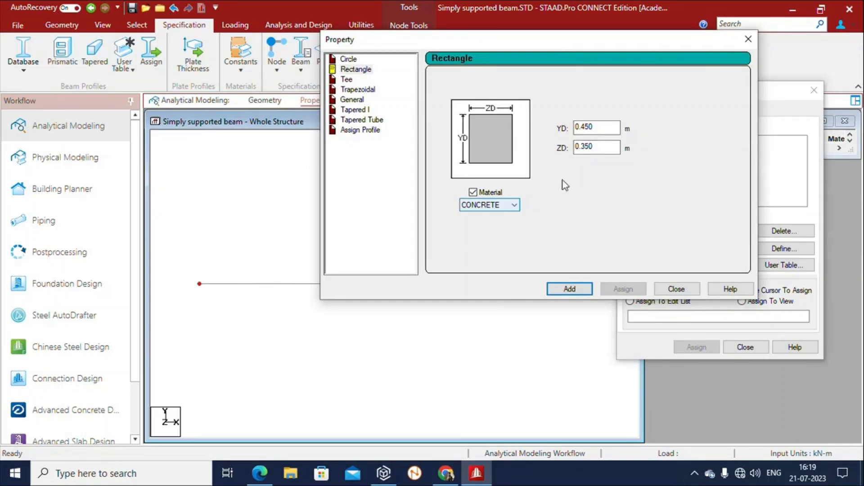
{"action": "left_click_drag", "start_coordinate": [557, 39], "coordinate": [489, 42]}
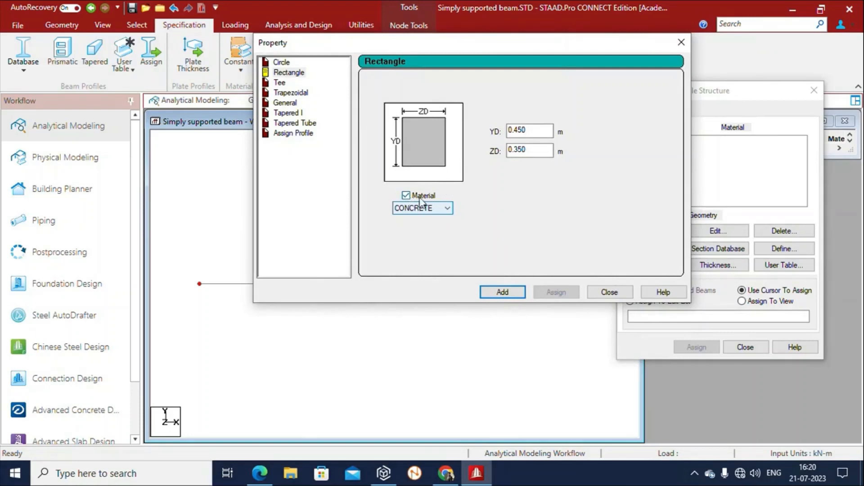
{"action": "left_click", "coordinate": [502, 293]}
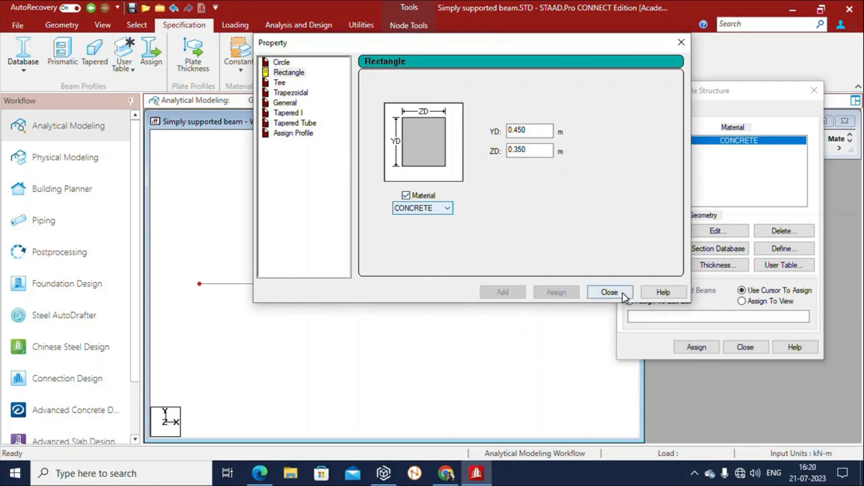
{"action": "left_click", "coordinate": [609, 292]}
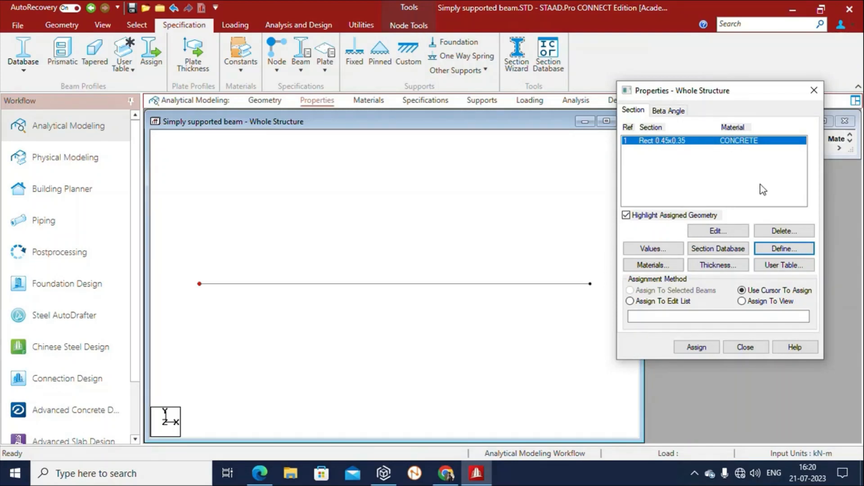
Select the beam and assign the Rect 0.45x0.35 concrete section to it with the Assign To Selected Beams method.
{"action": "left_click_drag", "start_coordinate": [726, 92], "coordinate": [759, 53]}
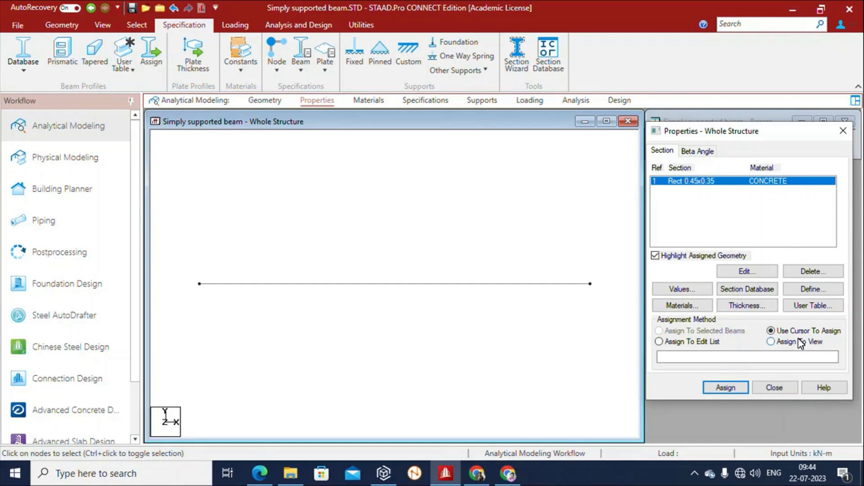
{"action": "left_click", "coordinate": [406, 284]}
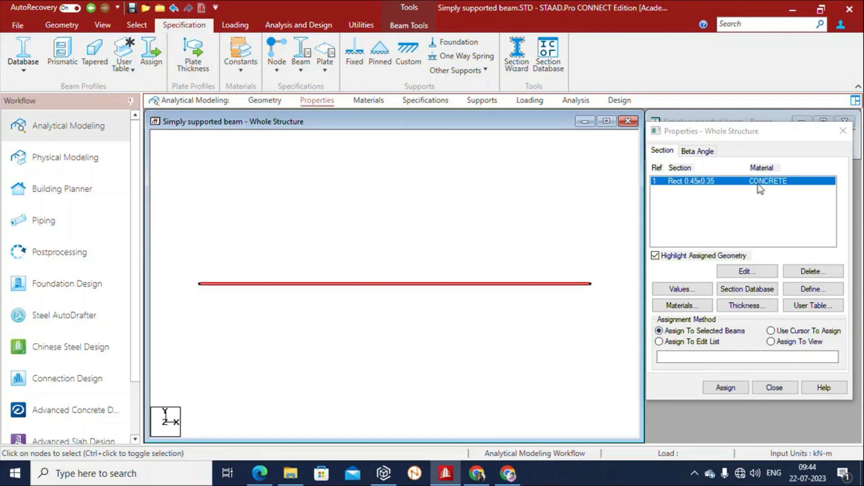
{"action": "left_click", "coordinate": [727, 388]}
{"action": "left_click_drag", "start_coordinate": [720, 220], "coordinate": [627, 151]}
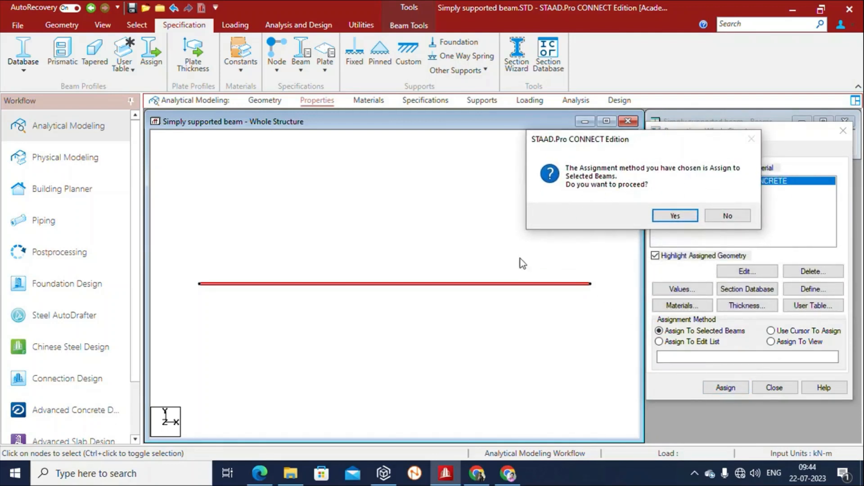
{"action": "left_click", "coordinate": [675, 217]}
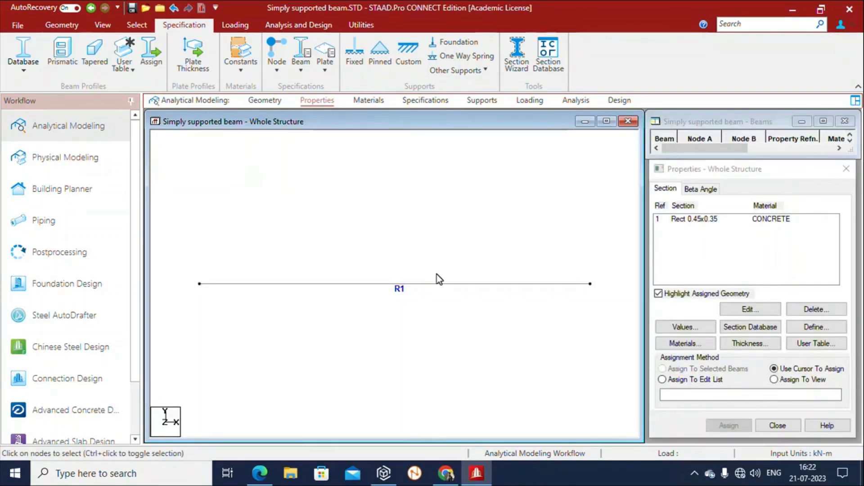
Start a new support definition for the structure, review the Pinned restraints, and choose the Fixed But type.
{"action": "left_click", "coordinate": [486, 104]}
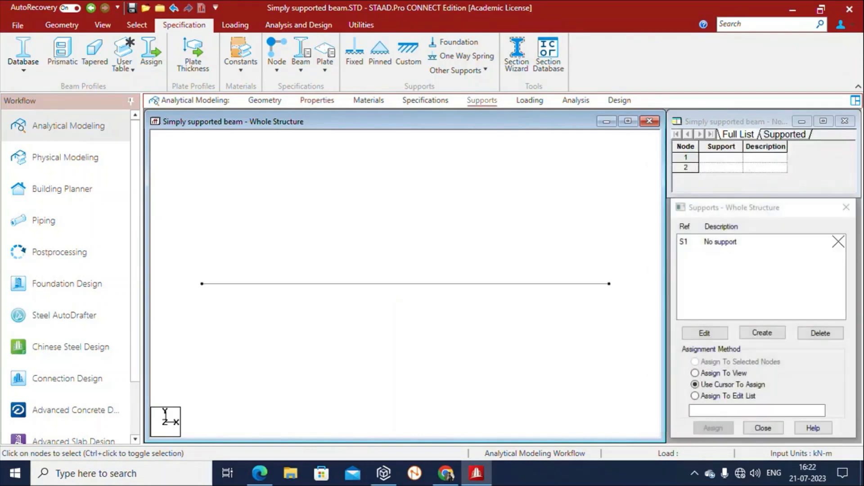
{"action": "left_click_drag", "start_coordinate": [710, 207], "coordinate": [682, 122]}
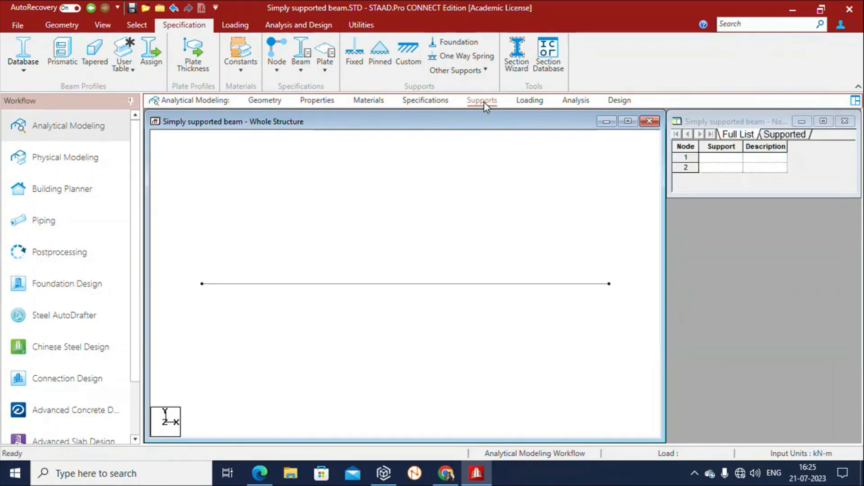
{"action": "left_click", "coordinate": [483, 101]}
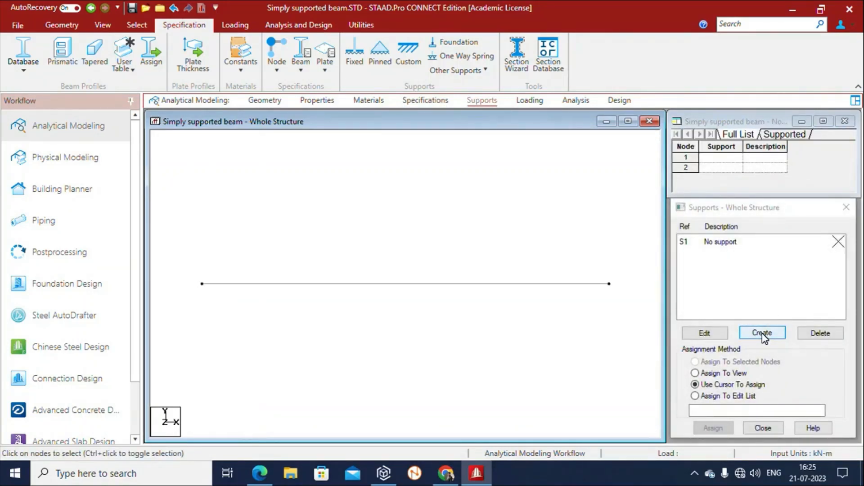
{"action": "left_click", "coordinate": [762, 333]}
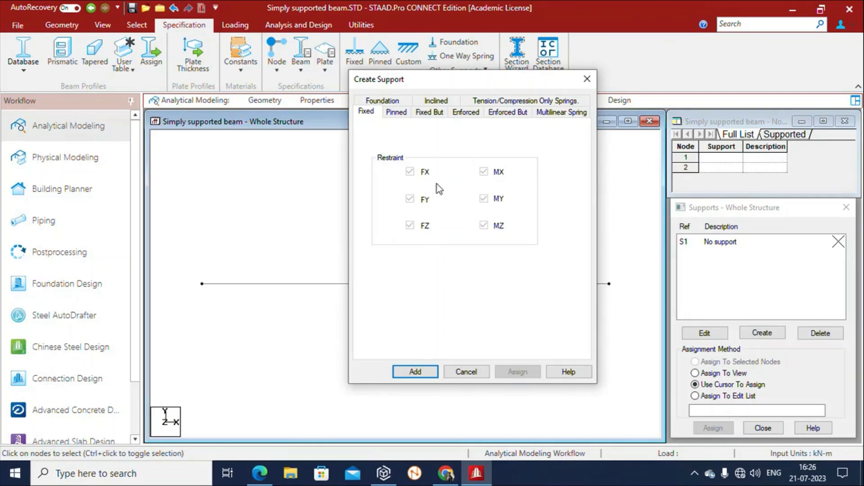
{"action": "left_click", "coordinate": [396, 114]}
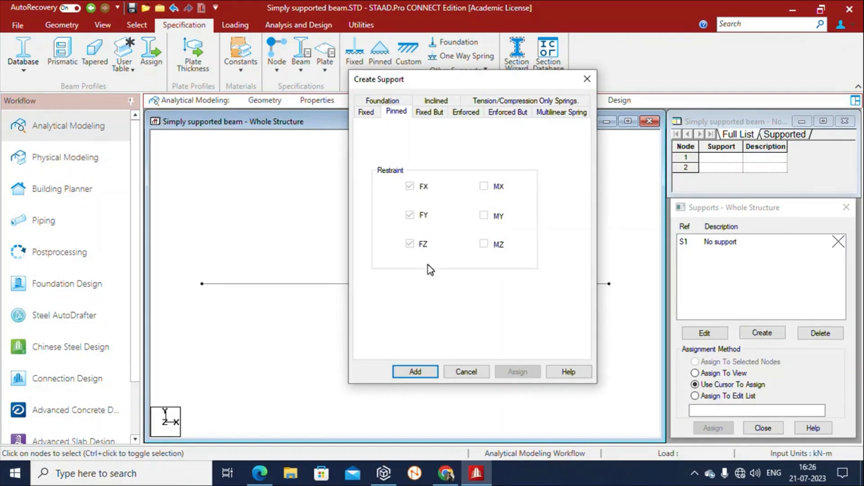
{"action": "left_click", "coordinate": [441, 112]}
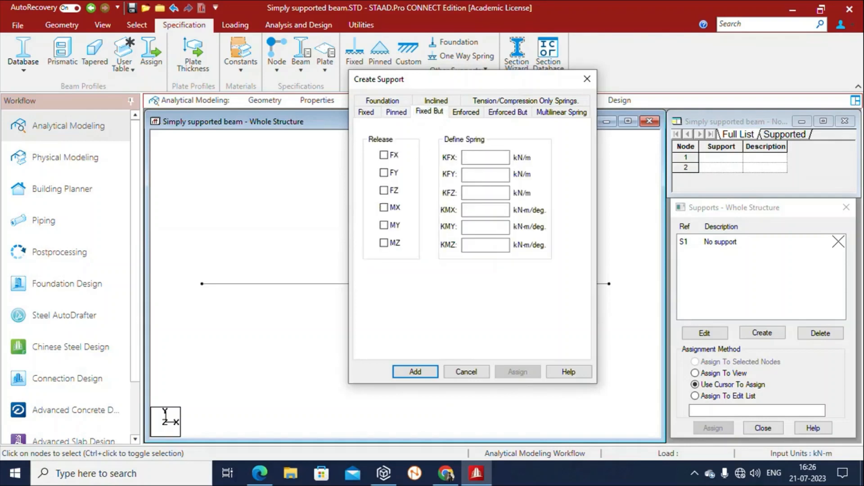
{"action": "left_click_drag", "start_coordinate": [480, 83], "coordinate": [415, 54]}
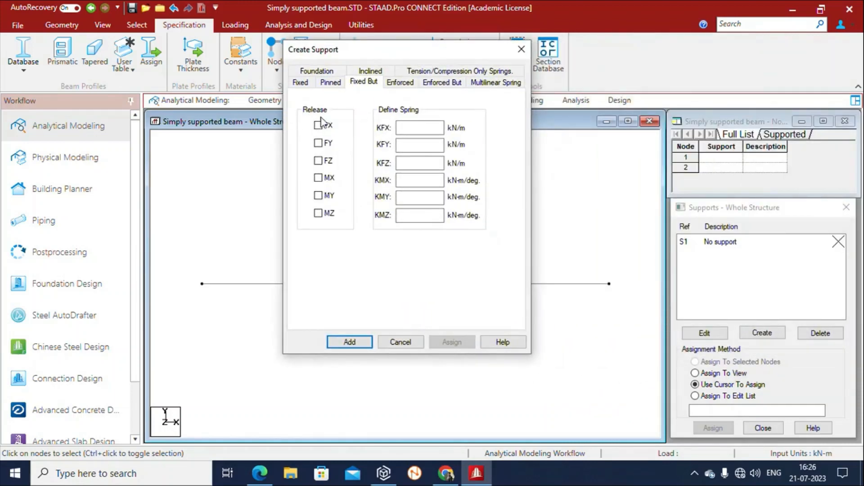
{"action": "left_click_drag", "start_coordinate": [381, 58], "coordinate": [285, 66]}
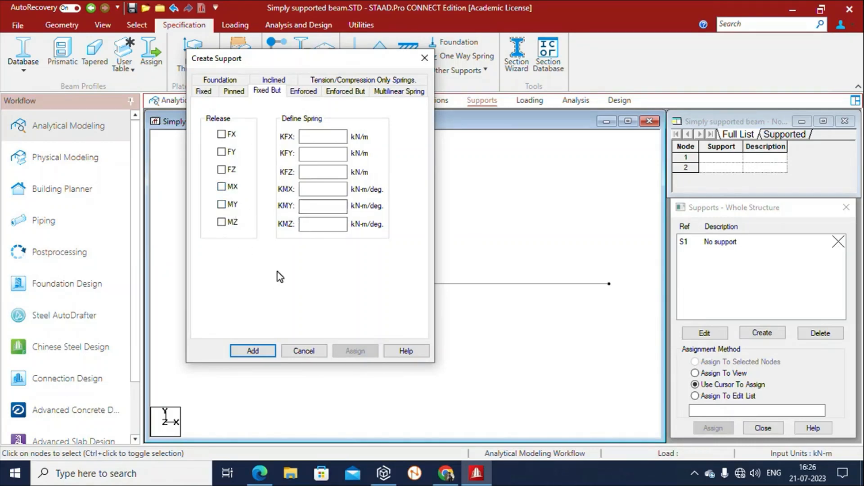
Release FX, FZ, MX, MY and MZ in the Fixed But support, keeping FY restrained, and add it to the supports list.
{"action": "left_click", "coordinate": [222, 134]}
{"action": "left_click", "coordinate": [221, 169]}
{"action": "left_click", "coordinate": [221, 186]}
{"action": "left_click", "coordinate": [221, 204]}
{"action": "left_click", "coordinate": [222, 222]}
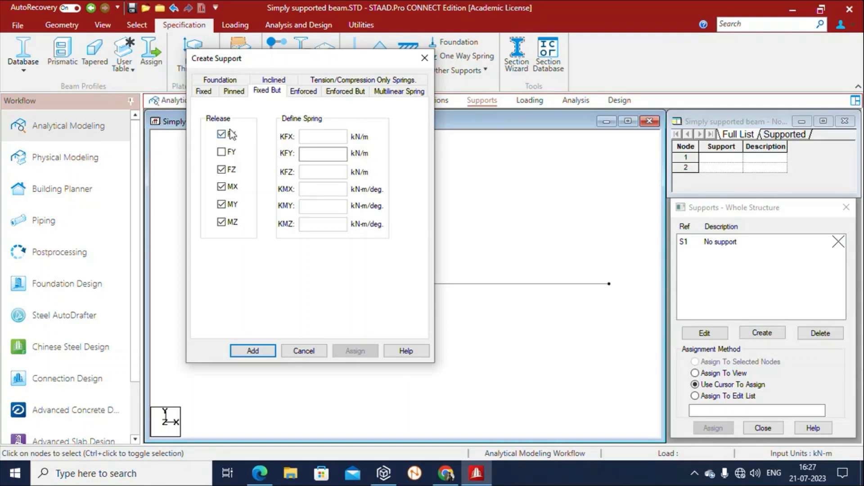
{"action": "left_click", "coordinate": [253, 351]}
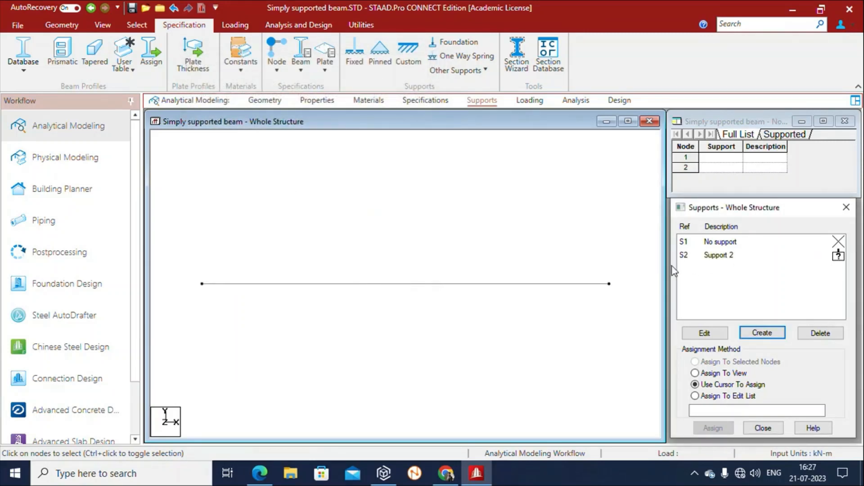
Create a pinned support definition and add it to the supports list.
{"action": "left_click", "coordinate": [773, 336]}
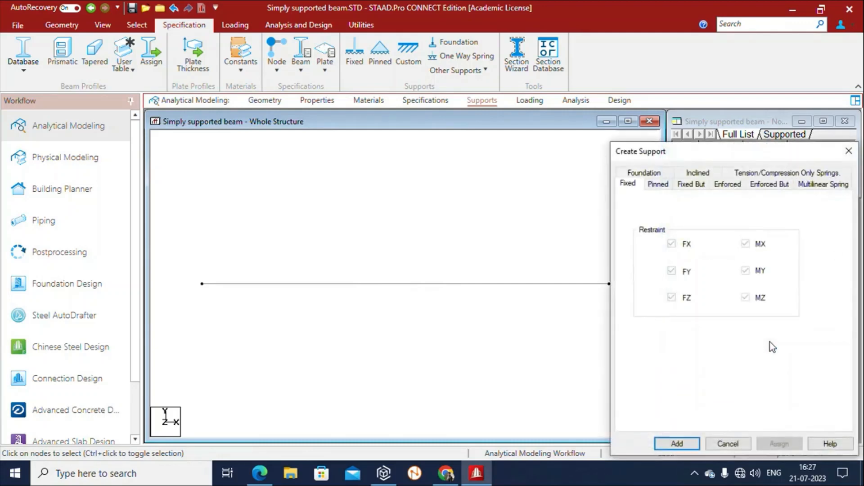
{"action": "left_click_drag", "start_coordinate": [729, 151], "coordinate": [404, 91]}
{"action": "left_click", "coordinate": [334, 125]}
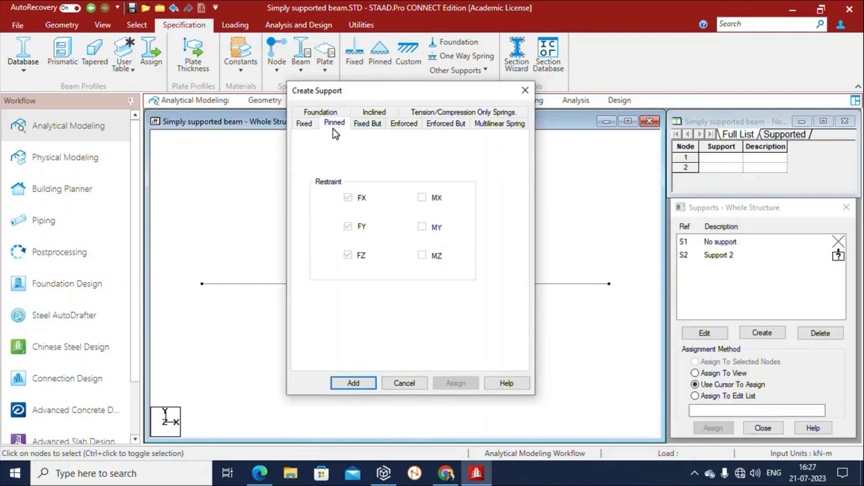
{"action": "left_click", "coordinate": [353, 383]}
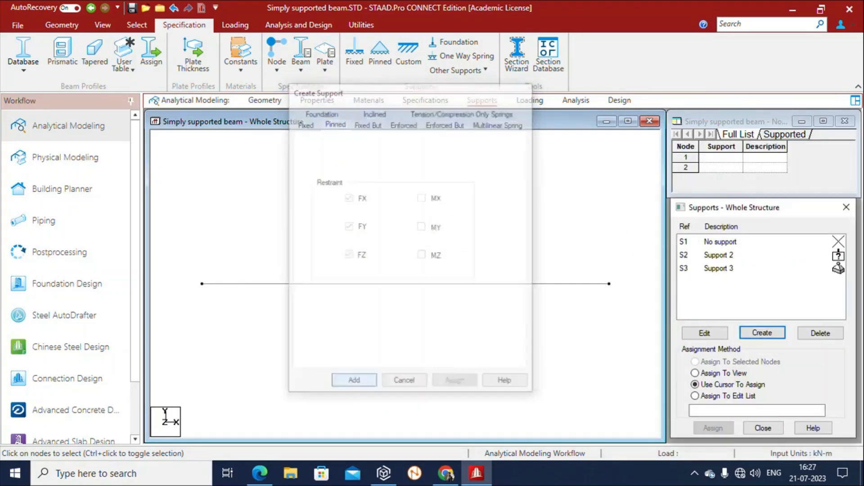
Assign the Fixed But roller support, Support 2, to the beam's left end node with the Assign To Selected Nodes method.
{"action": "left_click", "coordinate": [739, 255]}
{"action": "left_click", "coordinate": [729, 269]}
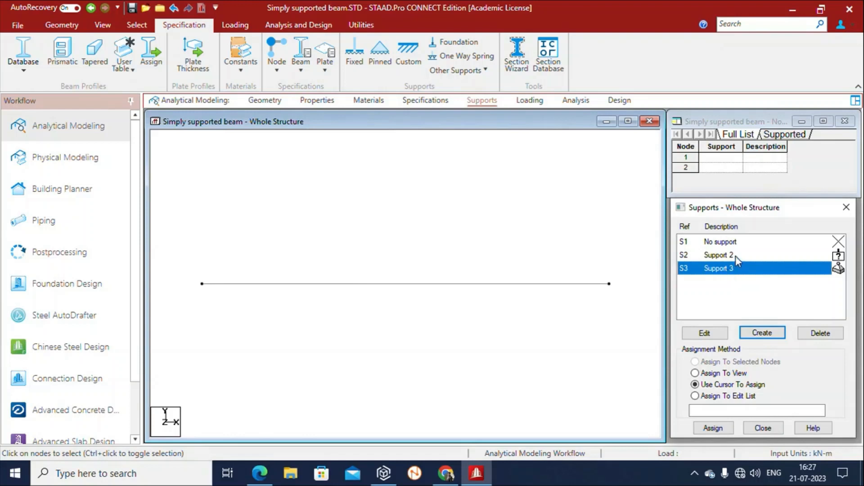
{"action": "left_click", "coordinate": [731, 257]}
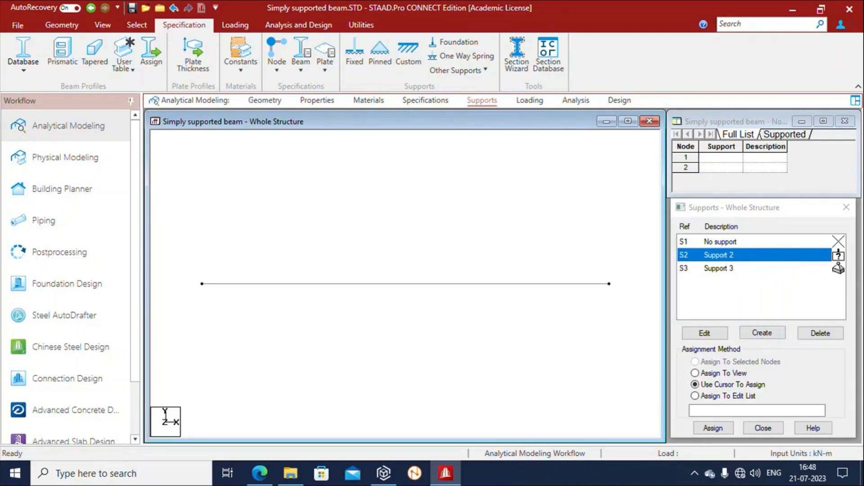
{"action": "left_click_drag", "start_coordinate": [174, 244], "coordinate": [250, 327]}
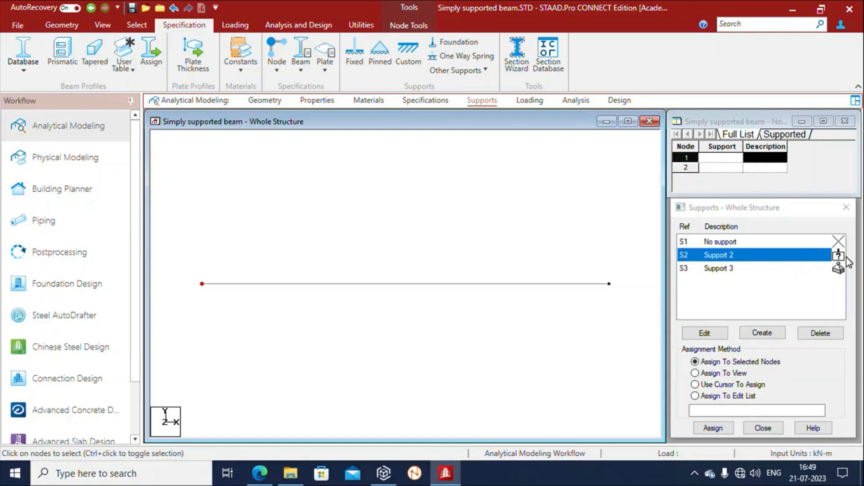
{"action": "left_click", "coordinate": [715, 427]}
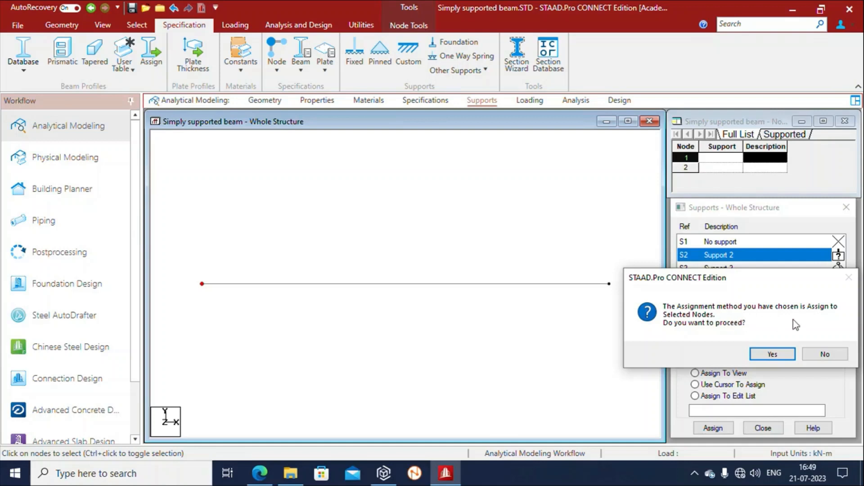
{"action": "left_click", "coordinate": [773, 355]}
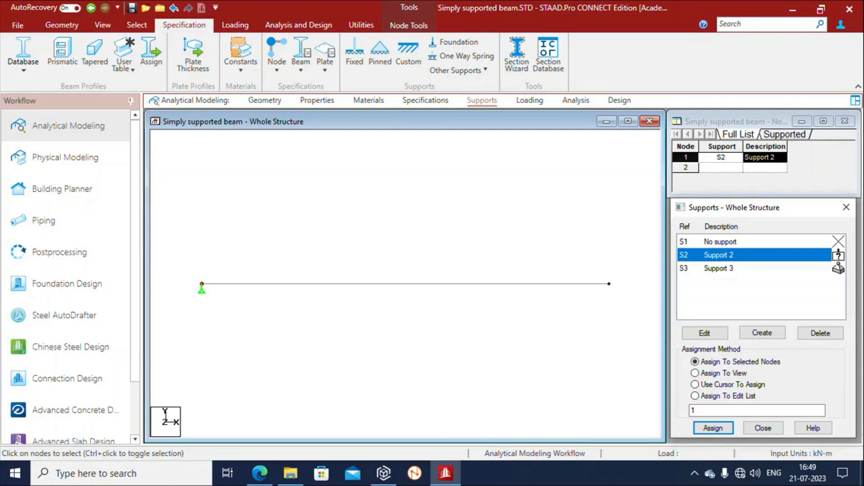
Assign the pinned support, Support 3, to the beam's right end node with the Assign To Selected Nodes method.
{"action": "left_click", "coordinate": [725, 271]}
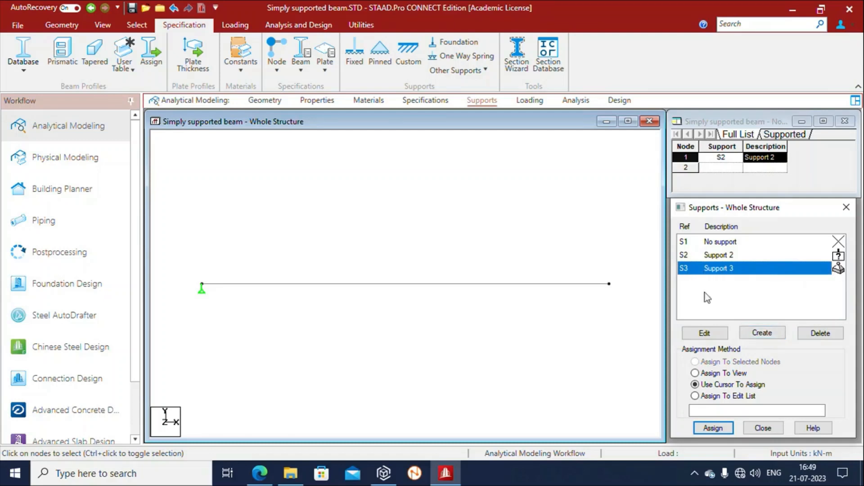
{"action": "left_click_drag", "start_coordinate": [568, 260], "coordinate": [639, 315]}
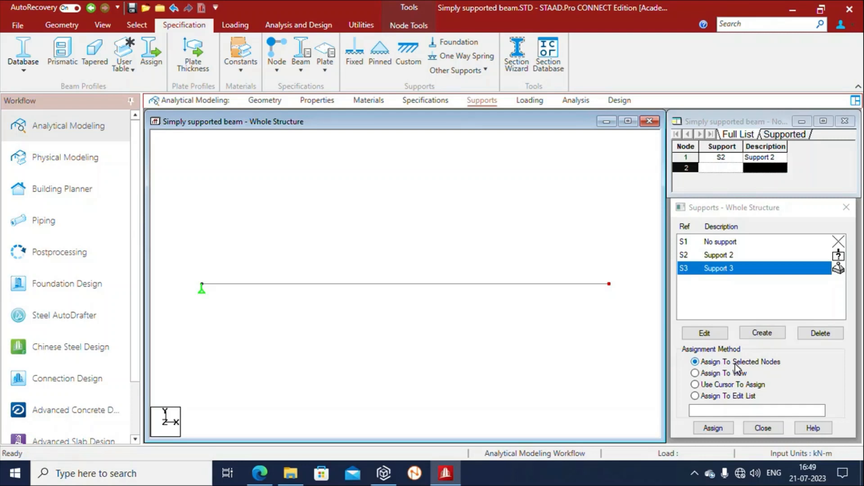
{"action": "left_click", "coordinate": [713, 428]}
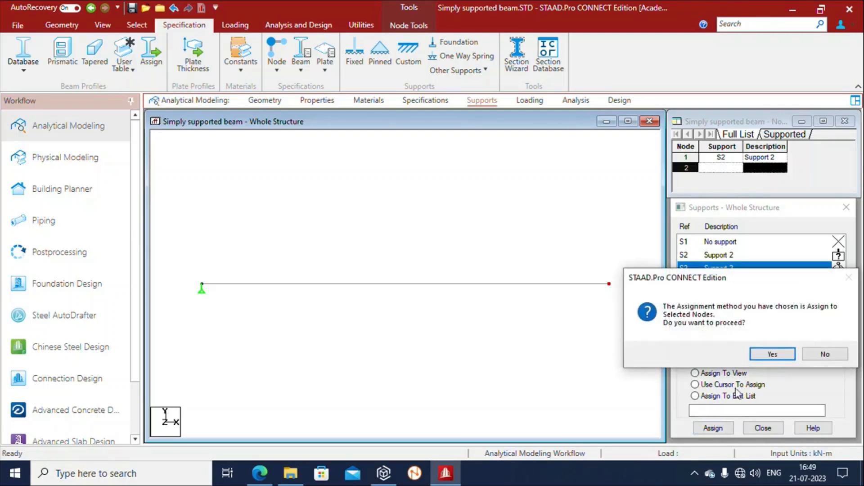
{"action": "left_click_drag", "start_coordinate": [747, 280], "coordinate": [634, 145]}
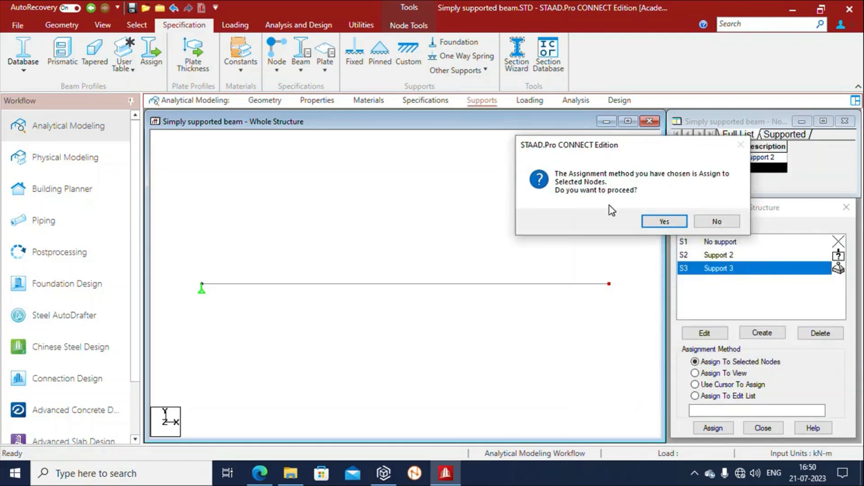
{"action": "left_click", "coordinate": [664, 222]}
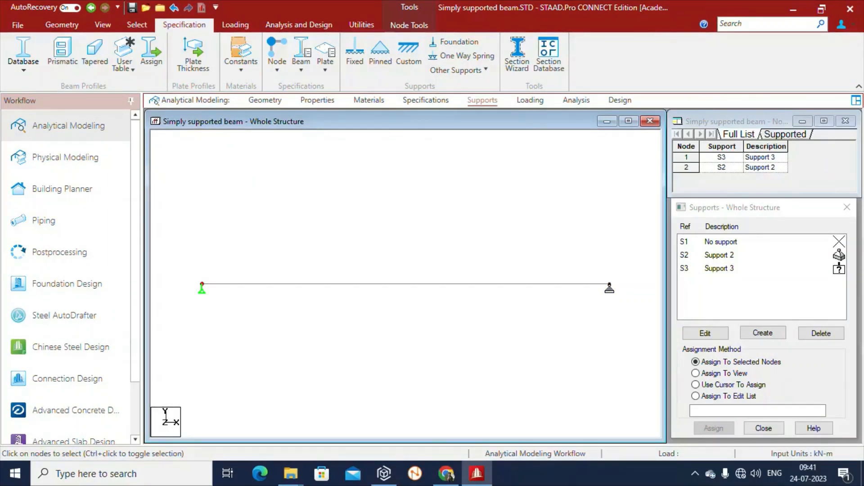
Add primary load case 1 with loading type Dead and the title "Dead load".
{"action": "left_click", "coordinate": [535, 101]}
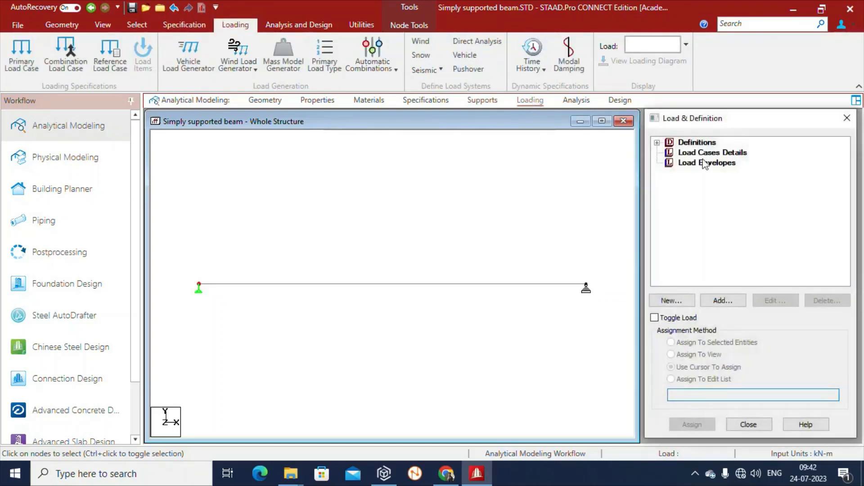
{"action": "left_click_drag", "start_coordinate": [704, 121], "coordinate": [663, 81]}
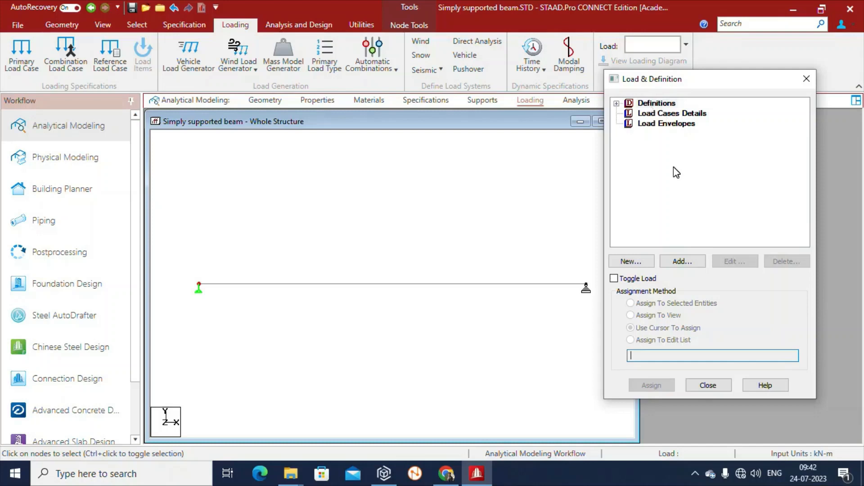
{"action": "left_click", "coordinate": [660, 115]}
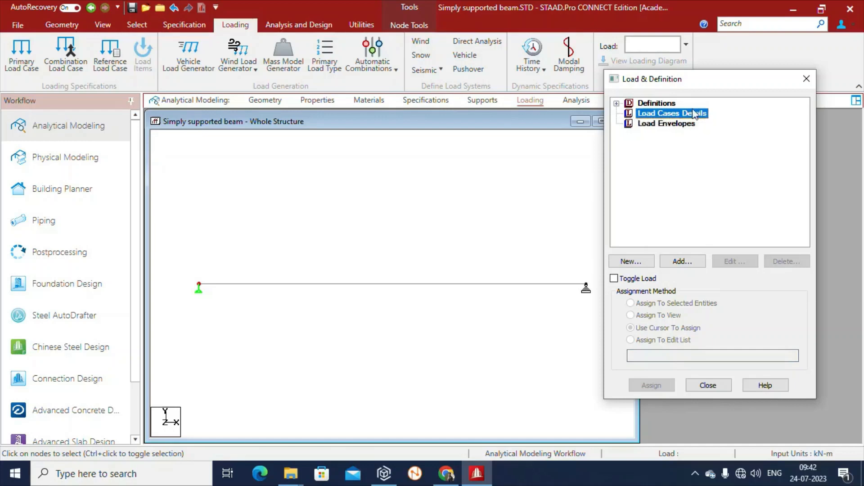
{"action": "left_click", "coordinate": [684, 264]}
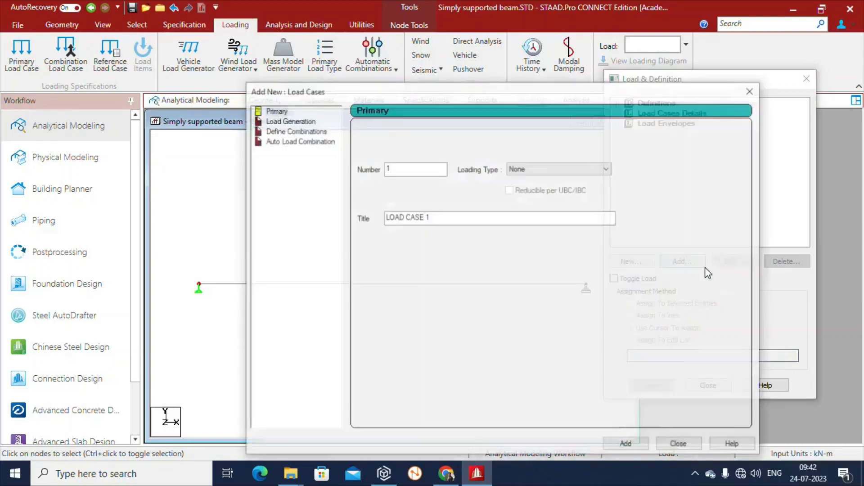
{"action": "left_click_drag", "start_coordinate": [579, 87], "coordinate": [409, 42]}
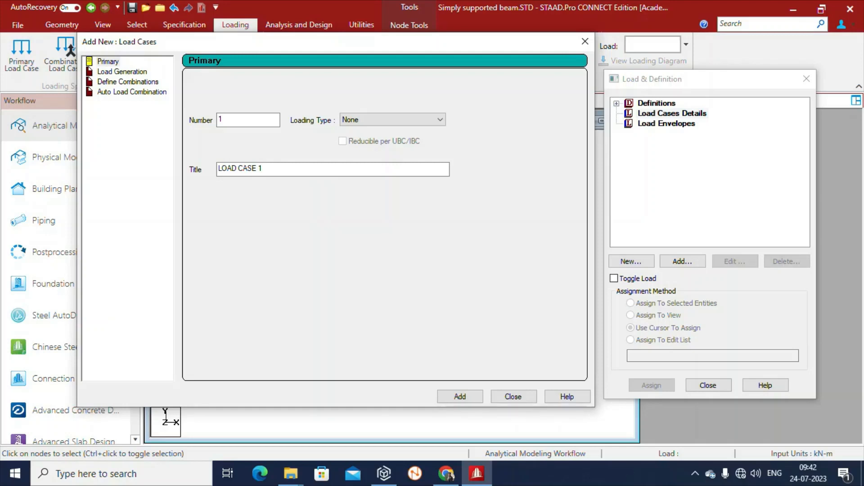
{"action": "left_click", "coordinate": [367, 120]}
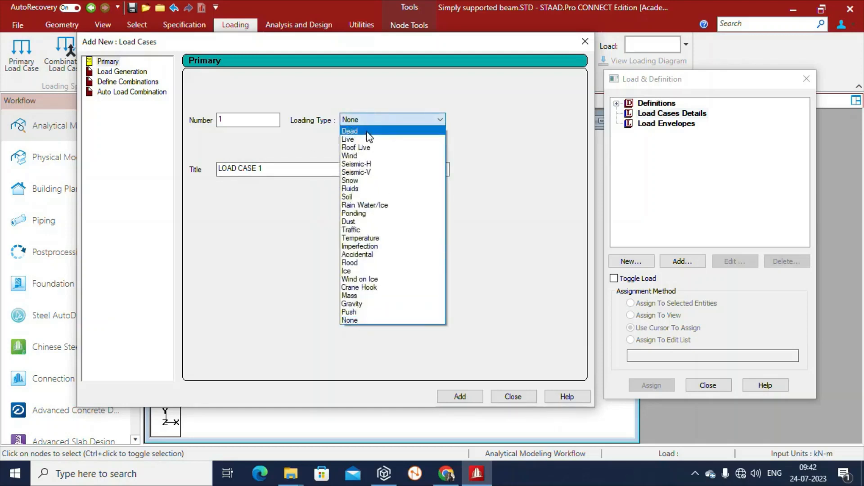
{"action": "left_click", "coordinate": [368, 134]}
{"action": "key", "text": "Tab"}
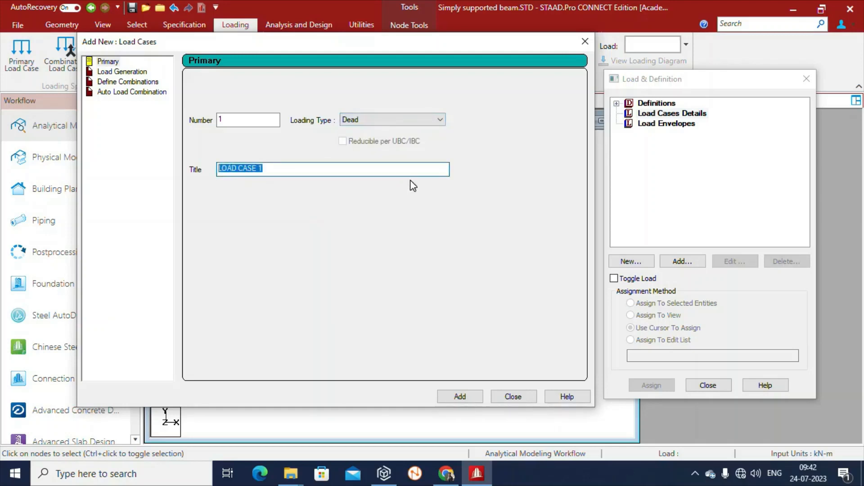
{"action": "type", "text": "Dead l"}
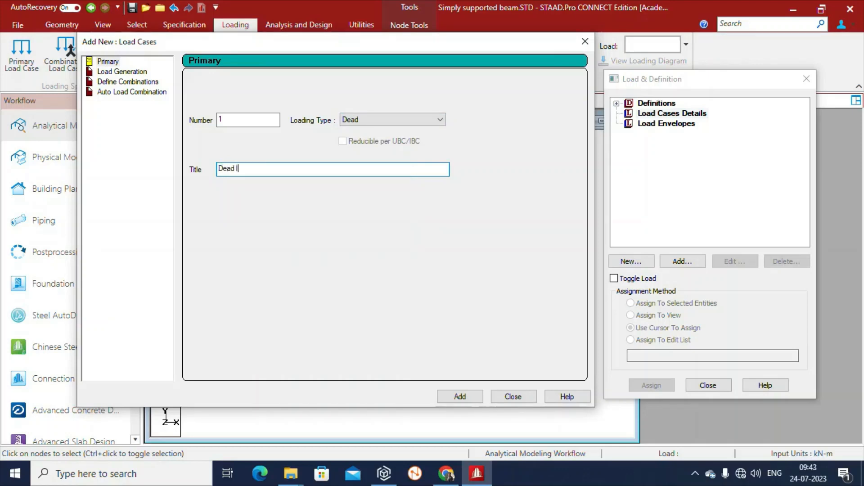
{"action": "type", "text": "oad"}
{"action": "left_click", "coordinate": [460, 397]}
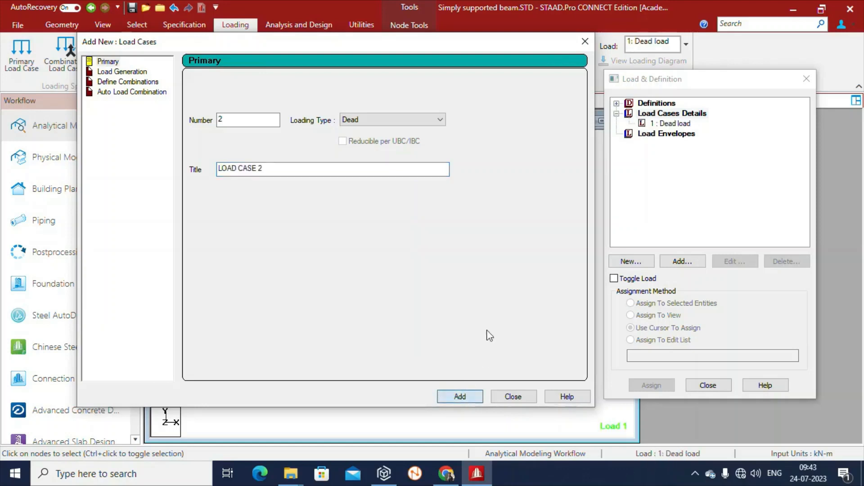
Add primary load case 2 with loading type Live and the title "live load", and finish adding load cases.
{"action": "left_click", "coordinate": [364, 121]}
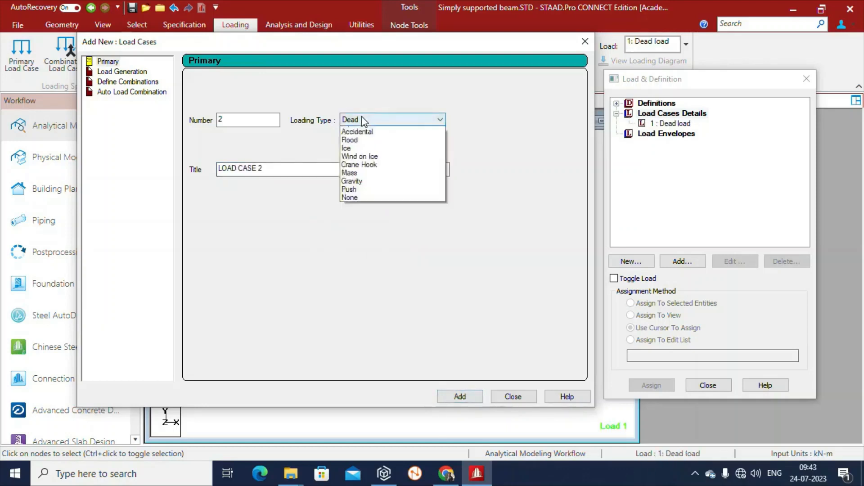
{"action": "left_click", "coordinate": [362, 142]}
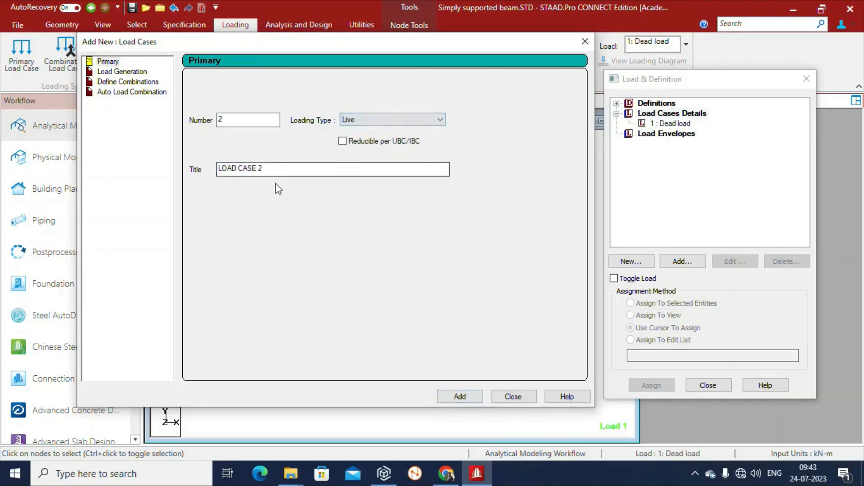
{"action": "left_click_drag", "start_coordinate": [266, 169], "coordinate": [188, 176]}
{"action": "key", "text": "BackSpace"}
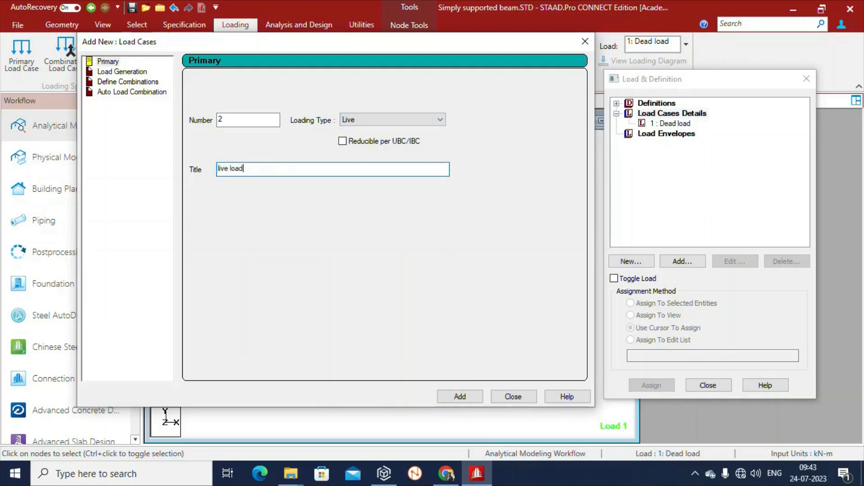
{"action": "left_click", "coordinate": [460, 397]}
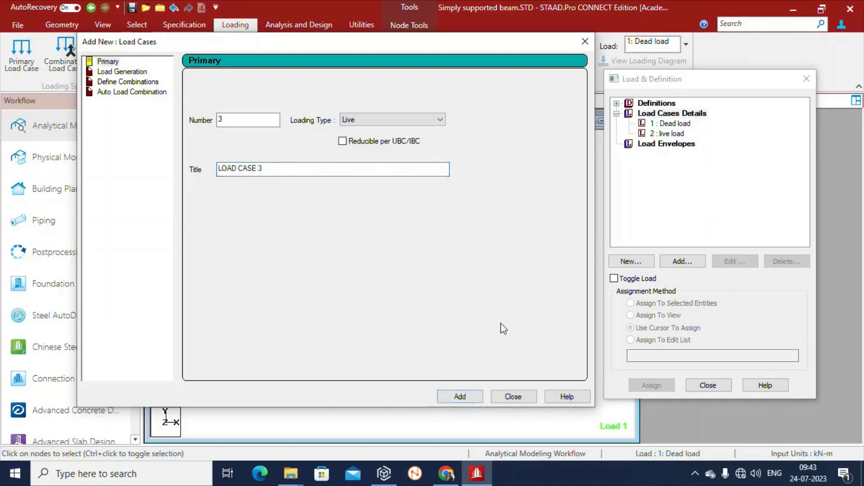
{"action": "left_click", "coordinate": [509, 396]}
Add a selfweight load in the Y direction with factor -1 to the Dead load case.
{"action": "left_click", "coordinate": [671, 126]}
{"action": "left_click", "coordinate": [670, 123]}
{"action": "left_click", "coordinate": [669, 134]}
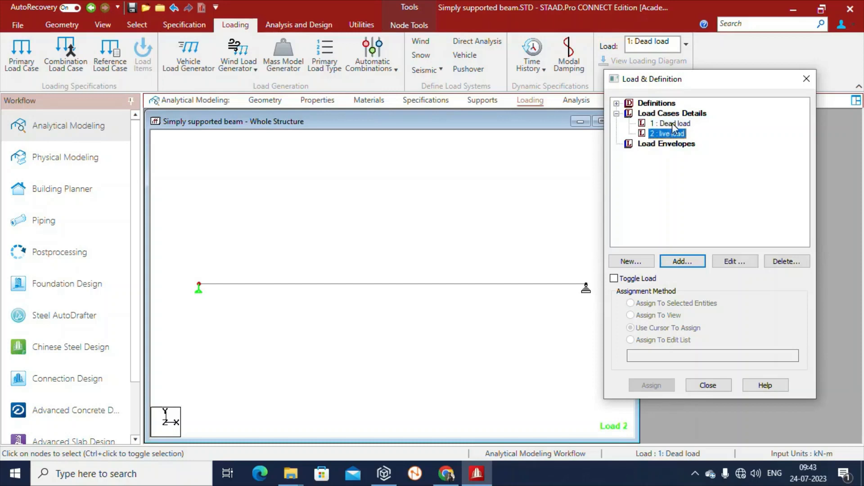
{"action": "left_click", "coordinate": [672, 133]}
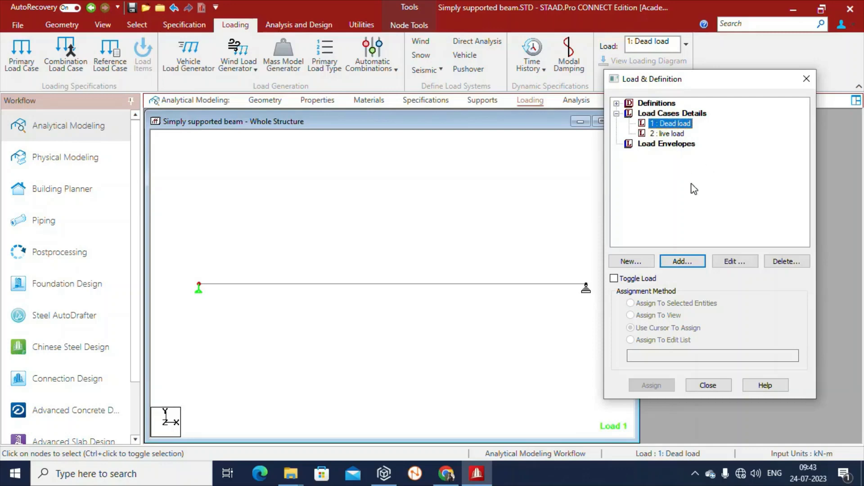
{"action": "left_click", "coordinate": [682, 262]}
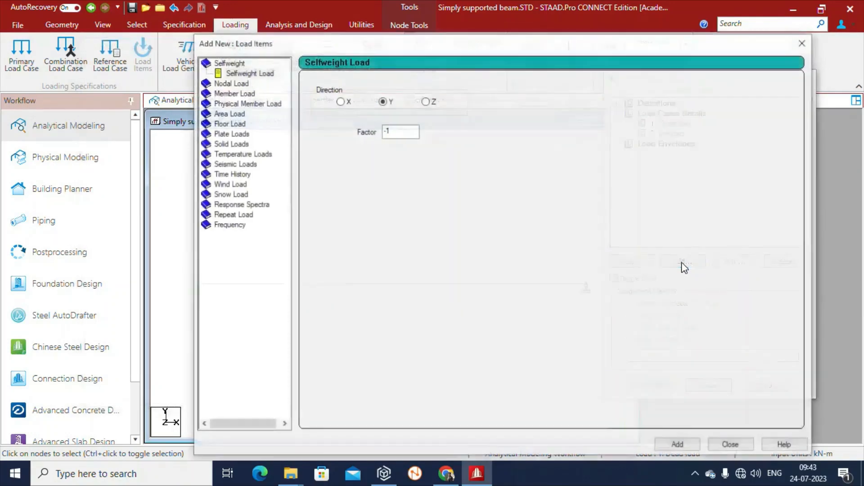
{"action": "left_click_drag", "start_coordinate": [227, 46], "coordinate": [122, 29]}
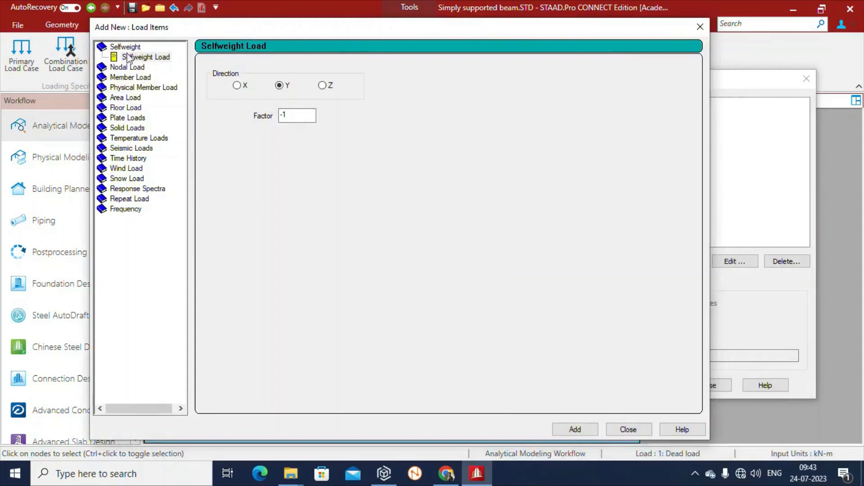
{"action": "left_click", "coordinate": [144, 59]}
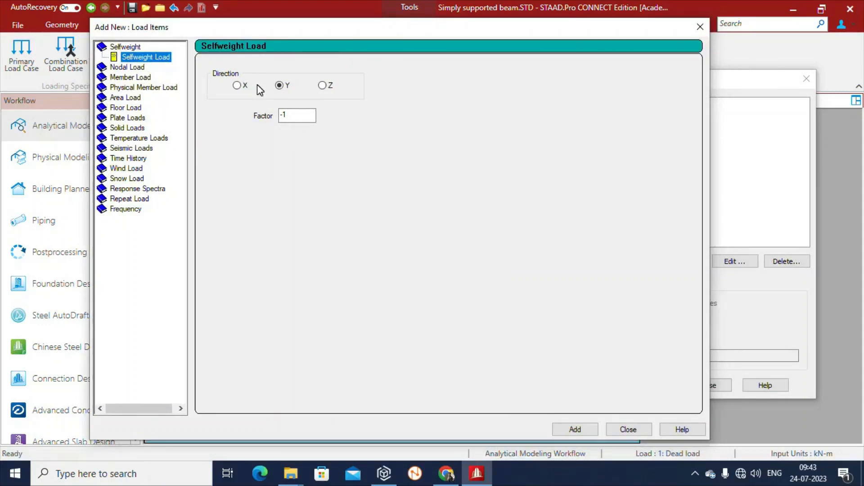
{"action": "left_click_drag", "start_coordinate": [242, 31], "coordinate": [220, 39]}
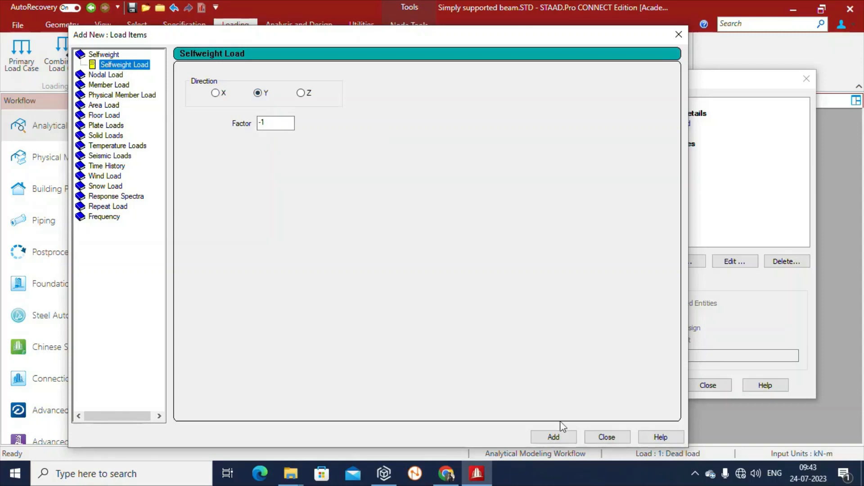
{"action": "left_click", "coordinate": [556, 438]}
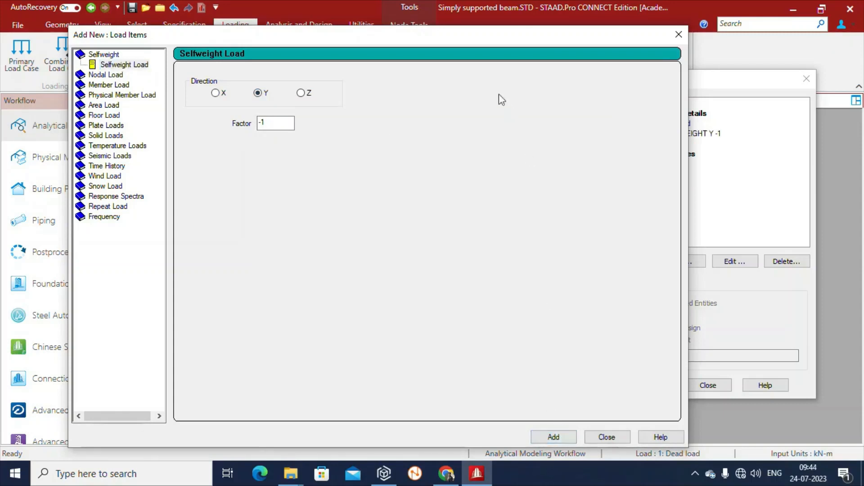
{"action": "left_click_drag", "start_coordinate": [442, 37], "coordinate": [349, 14]}
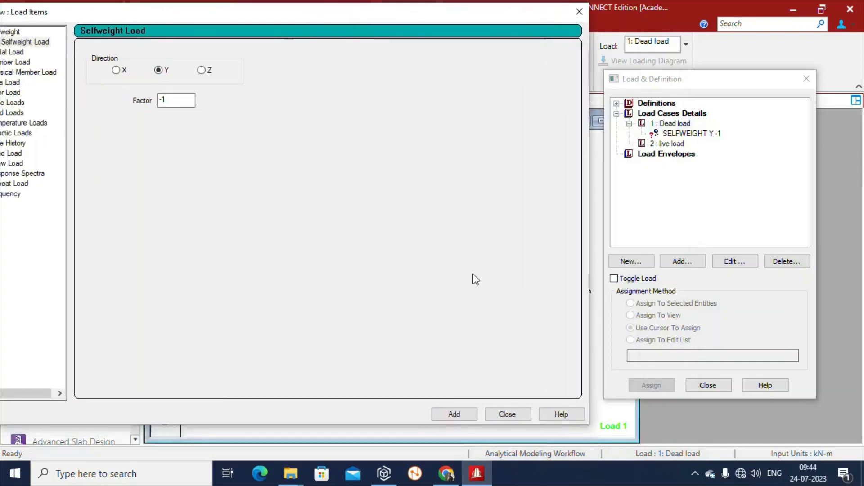
{"action": "left_click", "coordinate": [505, 412]}
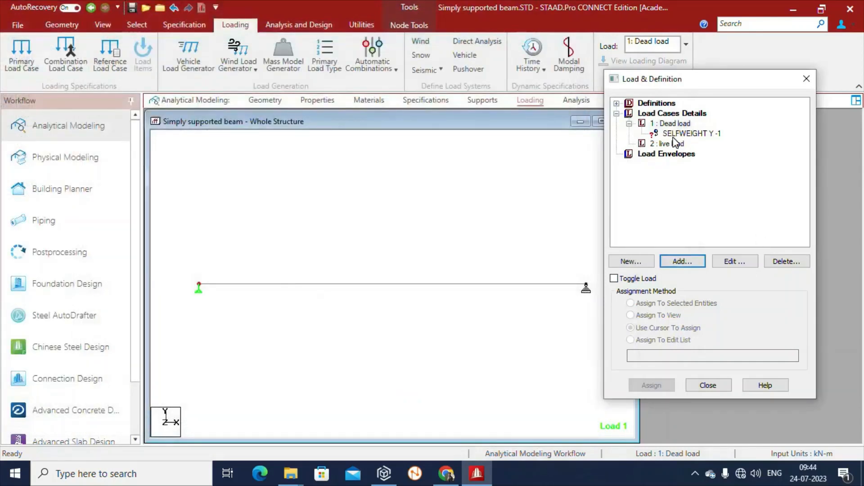
Add a uniform force member load of -5 kN/m in the GY direction to the live load case.
{"action": "left_click", "coordinate": [677, 135]}
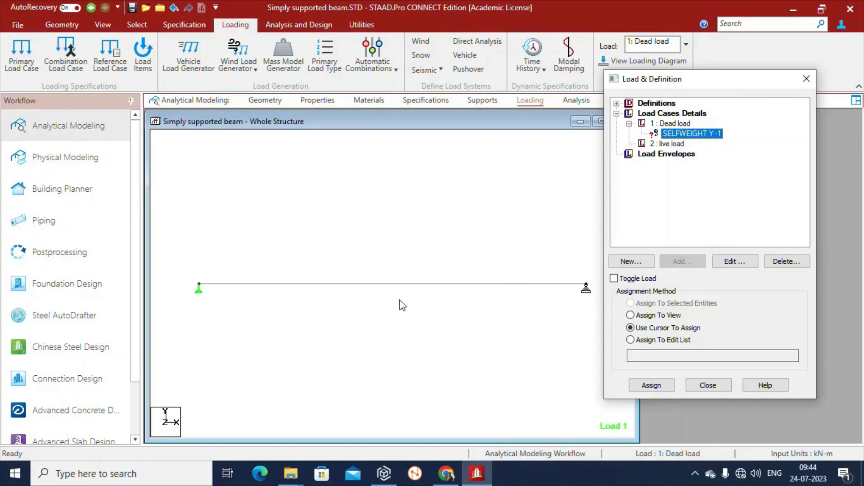
{"action": "left_click", "coordinate": [672, 144]}
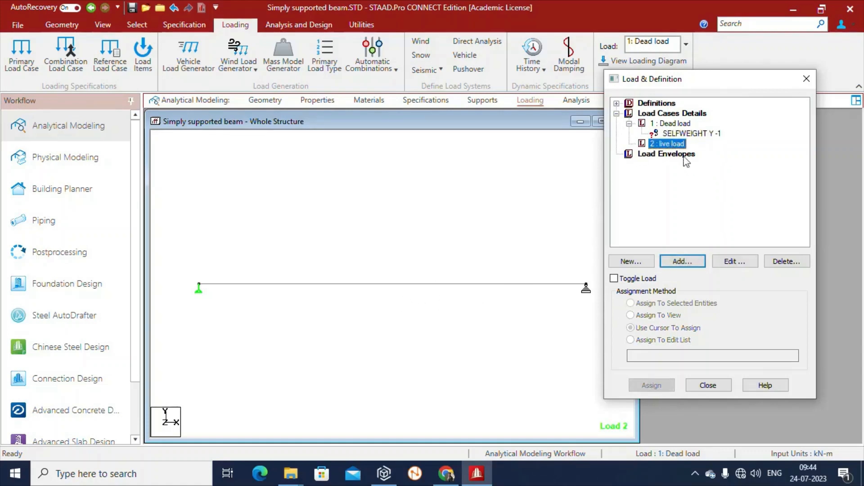
{"action": "left_click", "coordinate": [683, 262]}
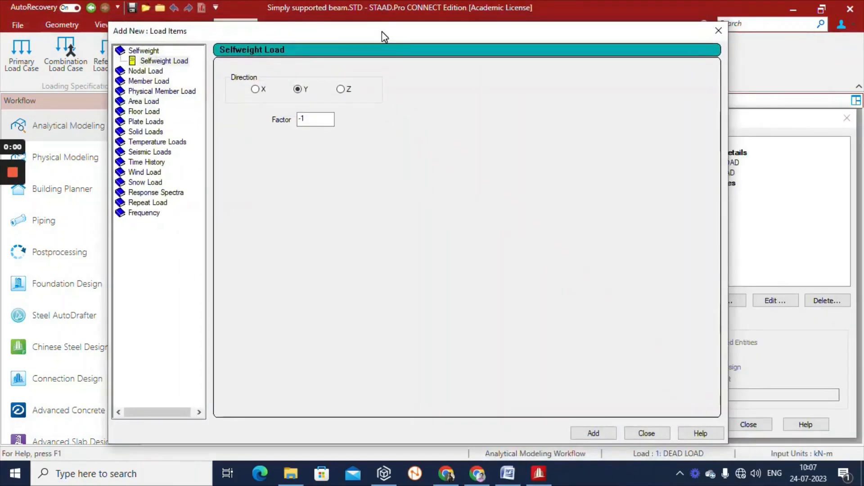
{"action": "mouse_move", "coordinate": [381, 31]}
{"action": "left_mouse_down"}
{"action": "mouse_move", "coordinate": [389, 45]}
{"action": "mouse_move", "coordinate": [367, 31]}
{"action": "left_mouse_up"}
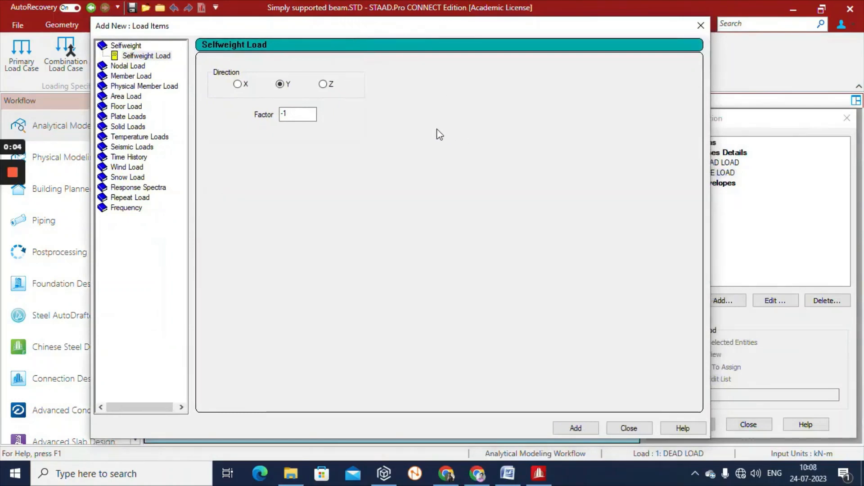
{"action": "left_click", "coordinate": [131, 76]}
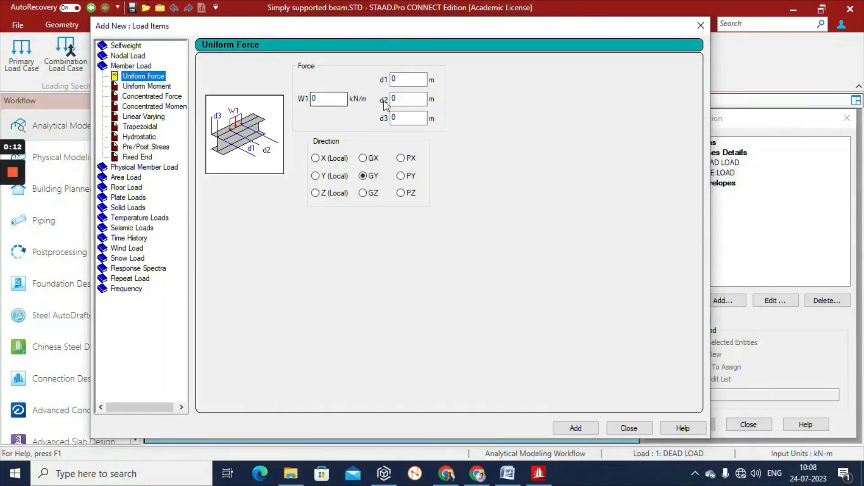
{"action": "left_click_drag", "start_coordinate": [447, 28], "coordinate": [476, 26]}
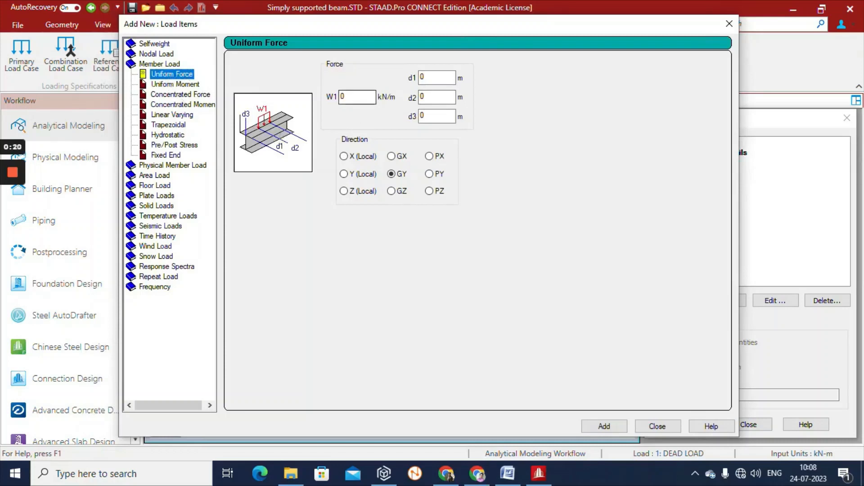
{"action": "left_click", "coordinate": [357, 96]}
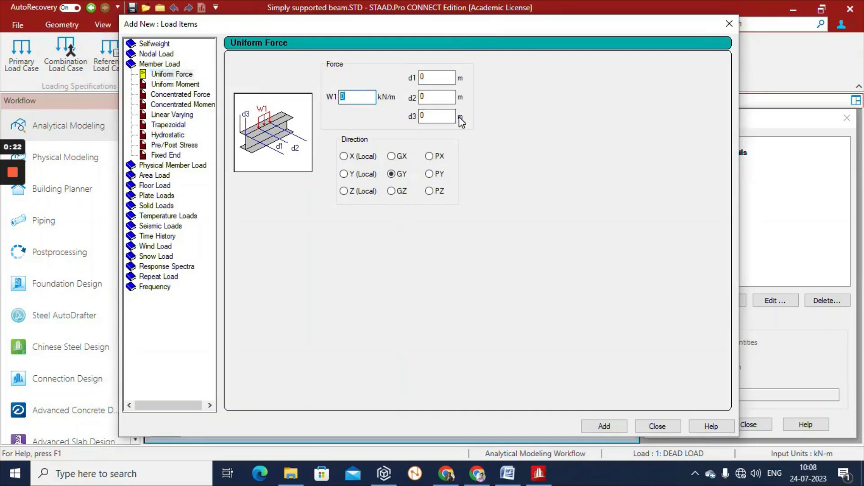
{"action": "type", "text": "-"}
{"action": "key", "text": "Tab"}
{"action": "key", "text": "Tab"}
{"action": "key", "text": "Tab"}
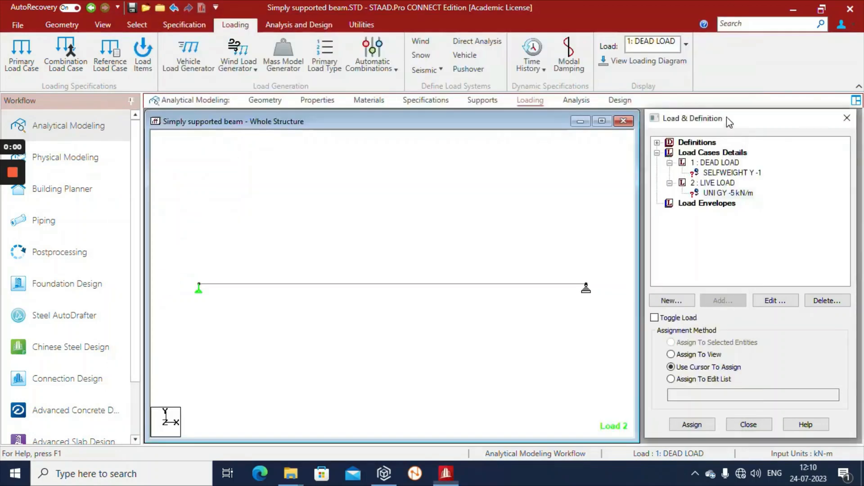
{"action": "left_click_drag", "start_coordinate": [730, 124], "coordinate": [714, 97]}
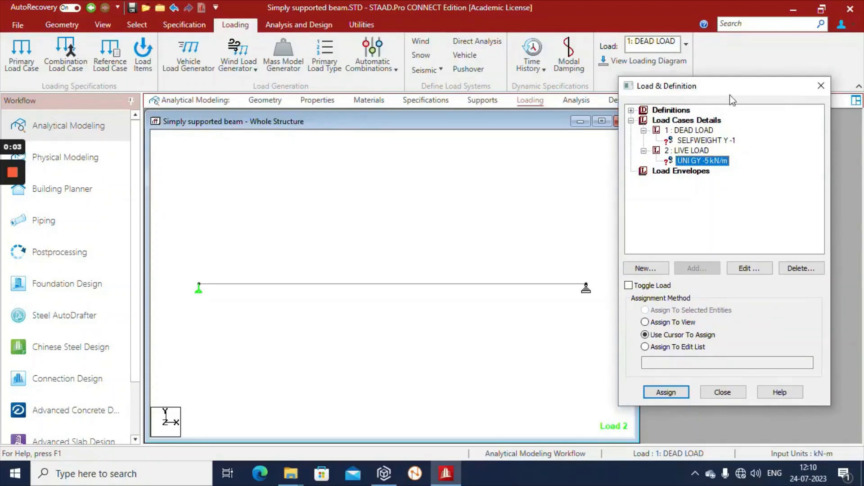
{"action": "left_click", "coordinate": [699, 142]}
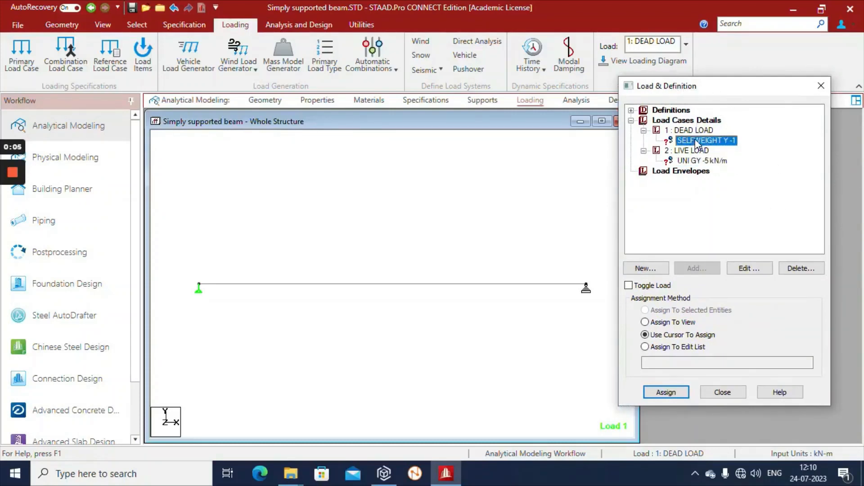
{"action": "left_click", "coordinate": [694, 161]}
{"action": "left_click", "coordinate": [718, 141]}
{"action": "left_click", "coordinate": [707, 162]}
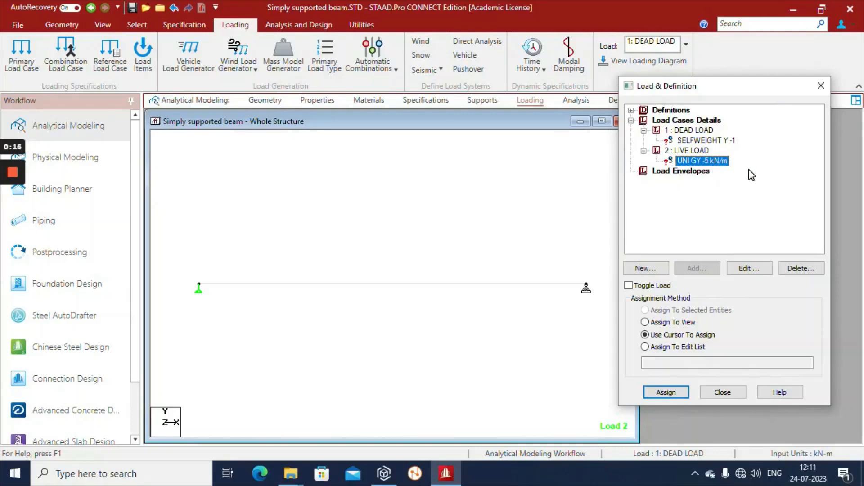
{"action": "left_click", "coordinate": [699, 140]}
{"action": "left_click", "coordinate": [702, 161]}
Assign the selfweight load to the beam with the Assign To Selected Beams/Plates method.
{"action": "left_click", "coordinate": [705, 141]}
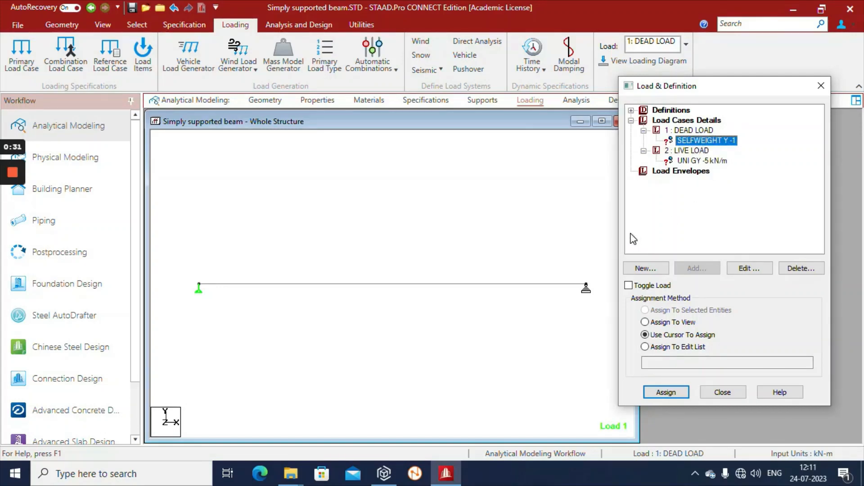
{"action": "left_click", "coordinate": [352, 285]}
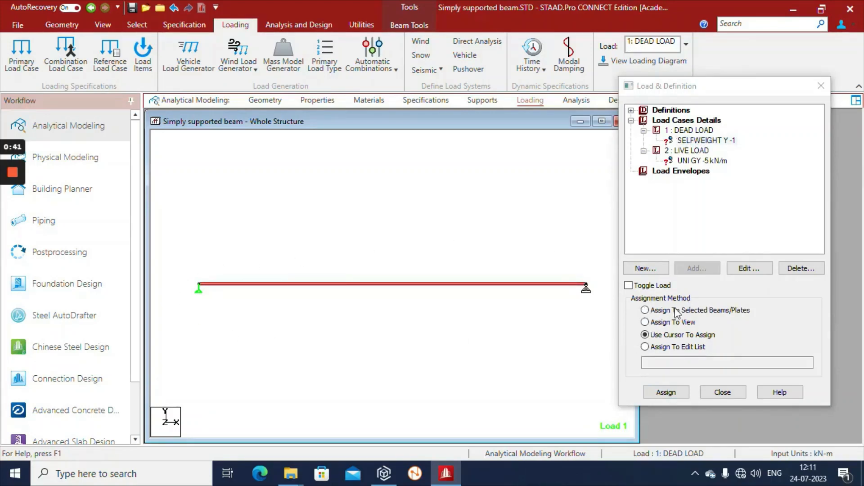
{"action": "left_click", "coordinate": [645, 310]}
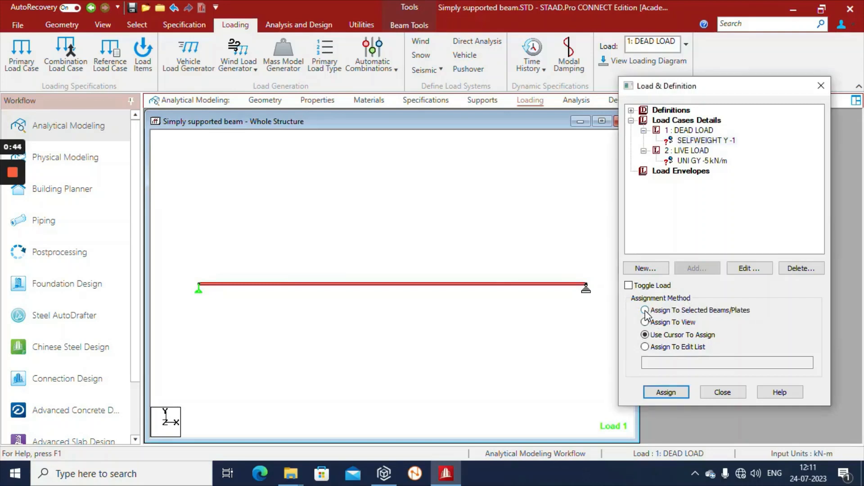
{"action": "left_click", "coordinate": [704, 141]}
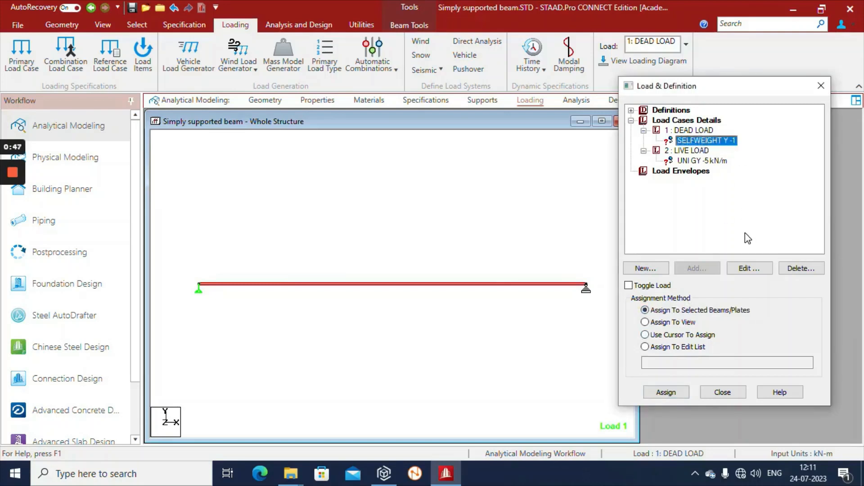
{"action": "left_click_drag", "start_coordinate": [711, 90], "coordinate": [775, 81]}
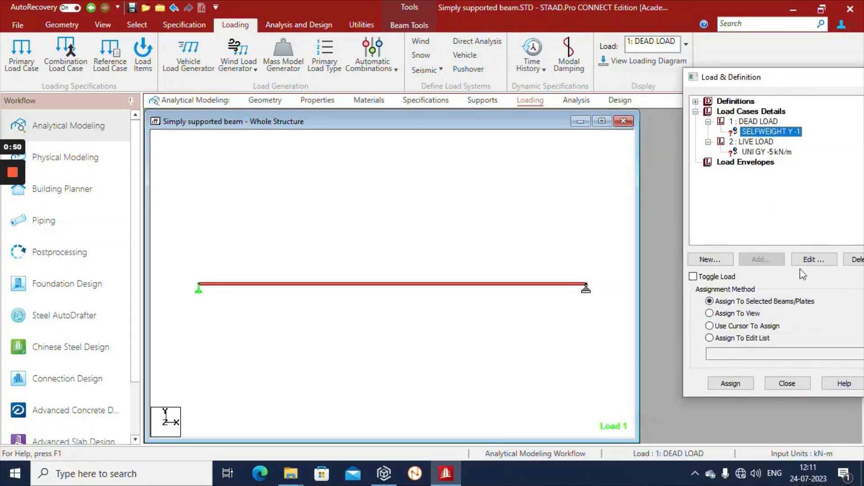
{"action": "left_click", "coordinate": [736, 386]}
{"action": "left_click_drag", "start_coordinate": [748, 191], "coordinate": [602, 93]}
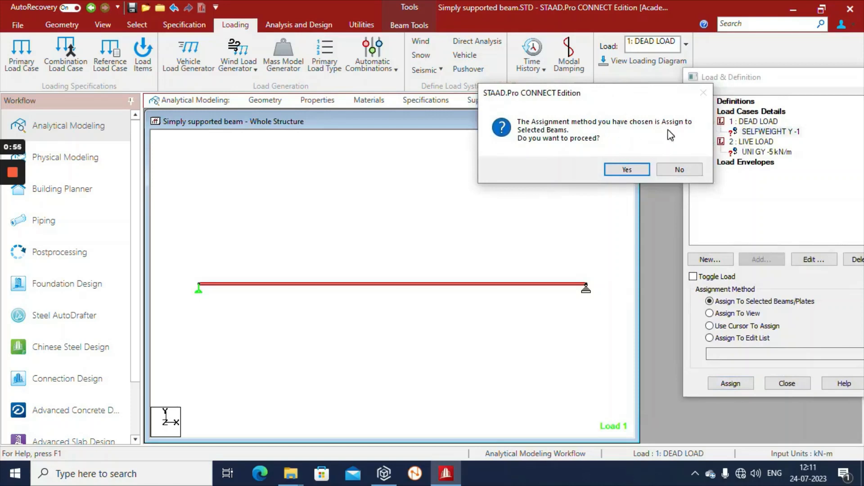
{"action": "left_click", "coordinate": [627, 169]}
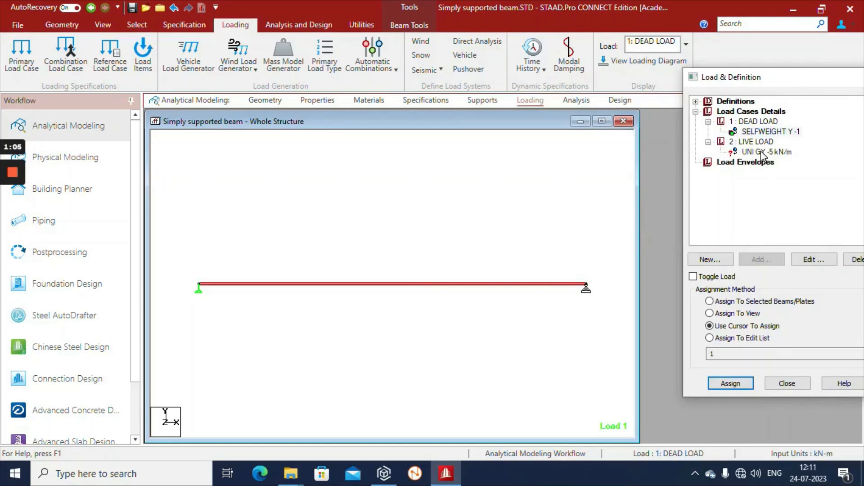
Assign the -5 kN/m uniform live load to the beam with the Assign To Selected Beams method.
{"action": "left_click", "coordinate": [709, 301]}
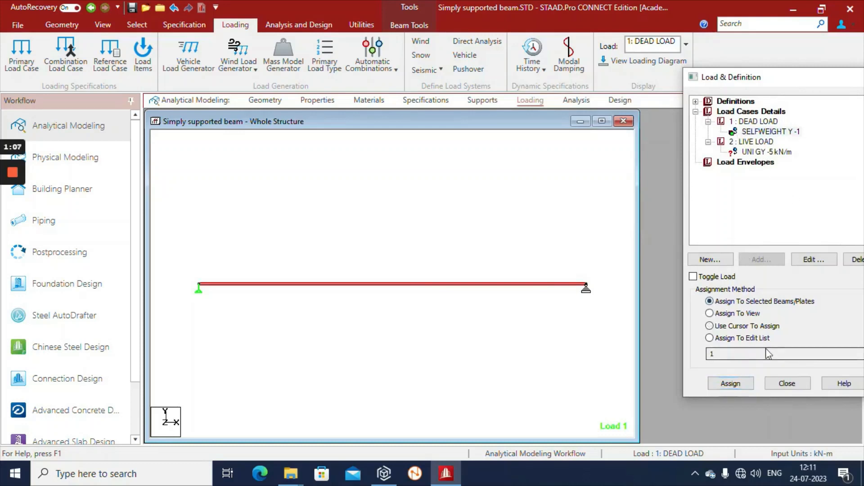
{"action": "left_click", "coordinate": [758, 151]}
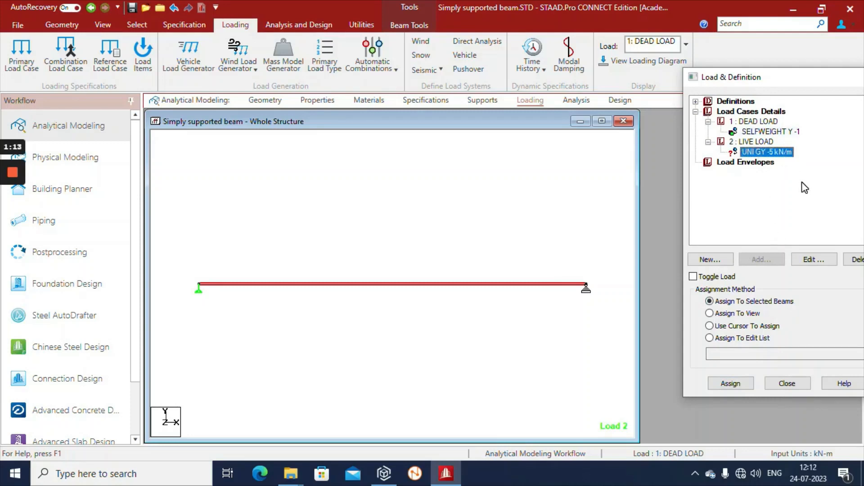
{"action": "left_click", "coordinate": [729, 385]}
{"action": "left_click_drag", "start_coordinate": [720, 192], "coordinate": [655, 113]}
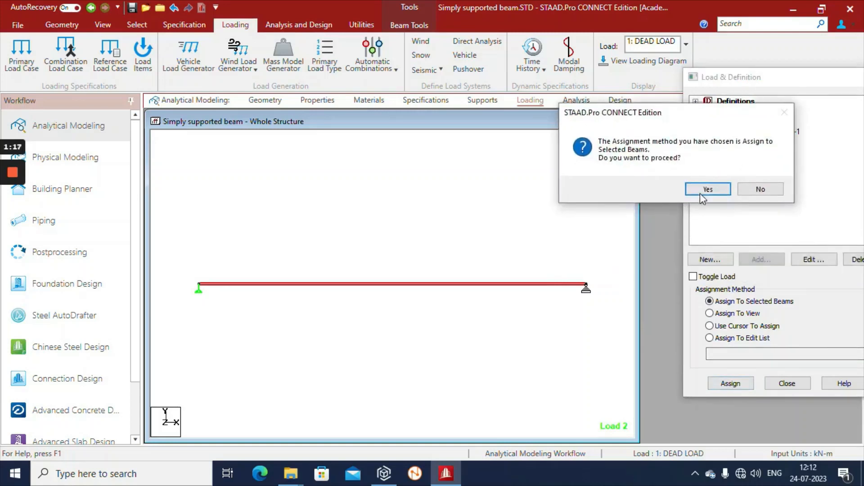
{"action": "left_click", "coordinate": [703, 189]}
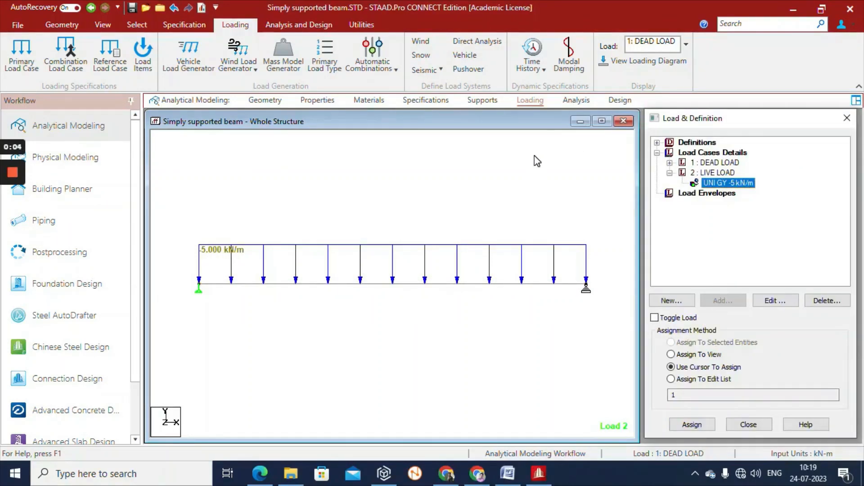
Define a Perform Analysis command with the No Print option for the whole structure.
{"action": "left_click", "coordinate": [580, 102]}
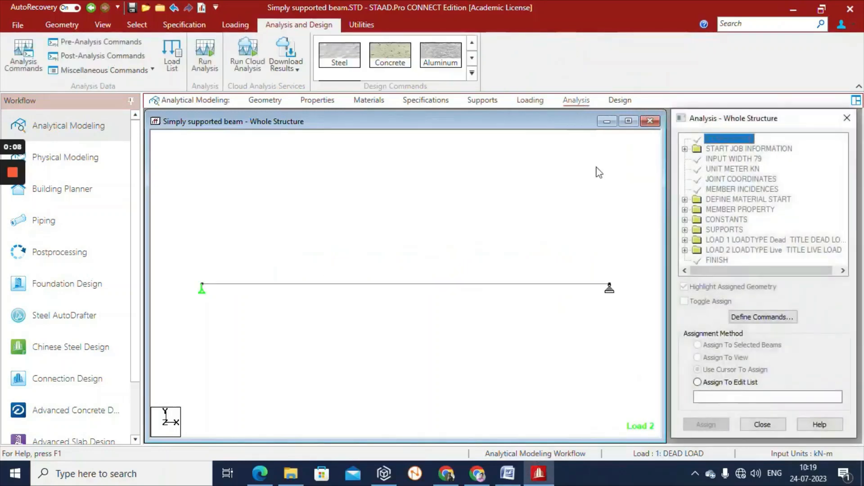
{"action": "left_click_drag", "start_coordinate": [773, 119], "coordinate": [757, 103]}
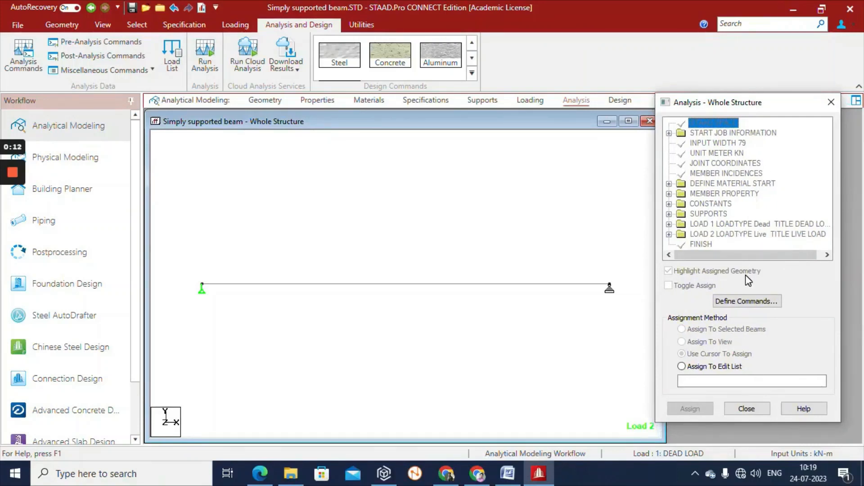
{"action": "left_click", "coordinate": [752, 309]}
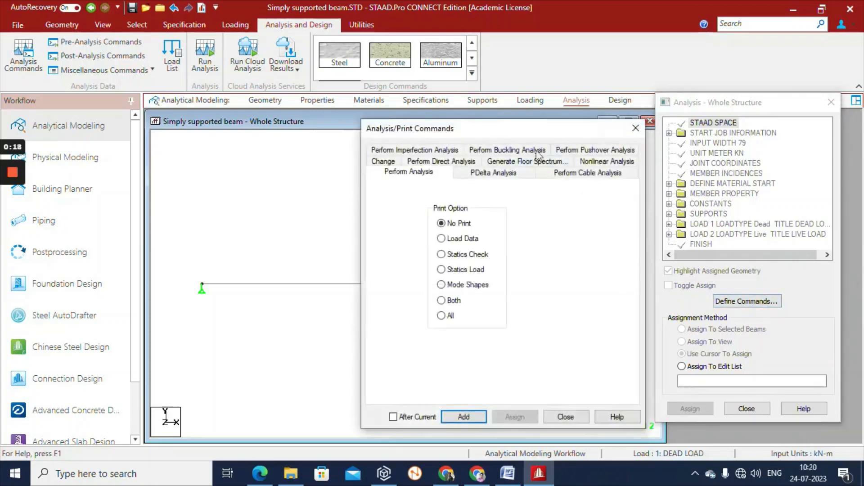
{"action": "left_click_drag", "start_coordinate": [502, 131], "coordinate": [466, 87]}
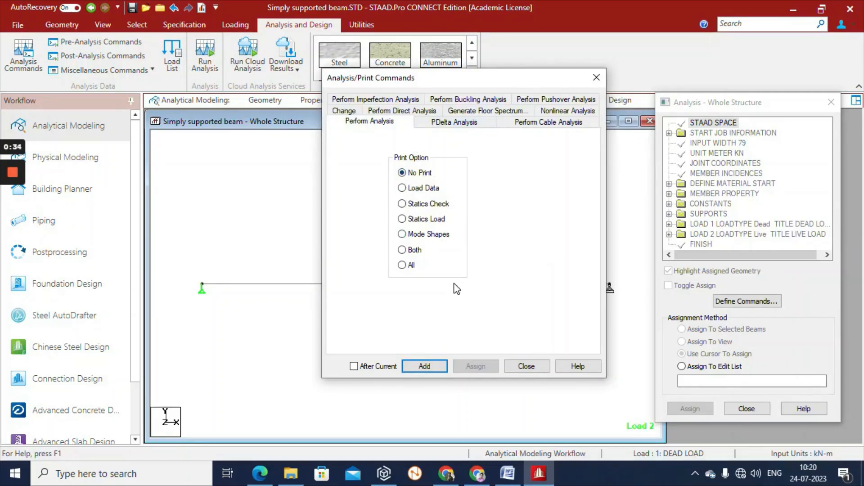
{"action": "left_click", "coordinate": [404, 265]}
{"action": "left_click", "coordinate": [415, 174]}
{"action": "left_click", "coordinate": [425, 366]}
{"action": "left_click", "coordinate": [526, 367]}
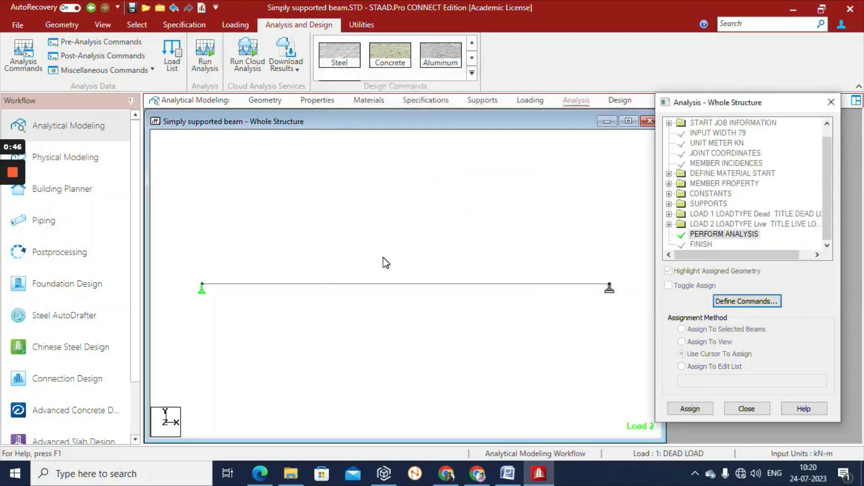
Add an Analysis Results print command to the post-analysis print commands.
{"action": "left_click", "coordinate": [104, 56]}
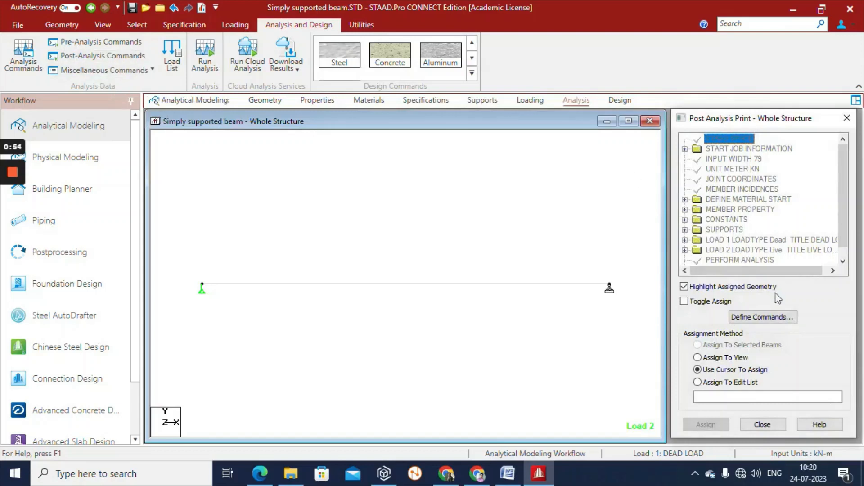
{"action": "left_click", "coordinate": [760, 318]}
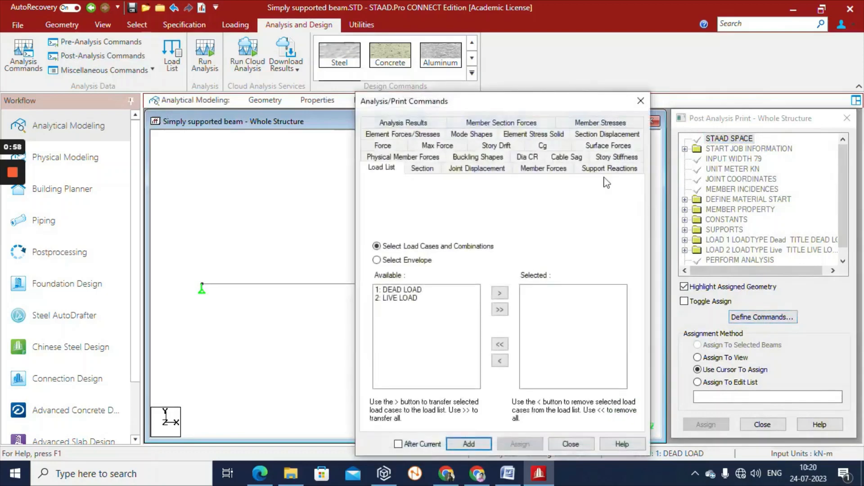
{"action": "left_click_drag", "start_coordinate": [479, 107], "coordinate": [418, 66]}
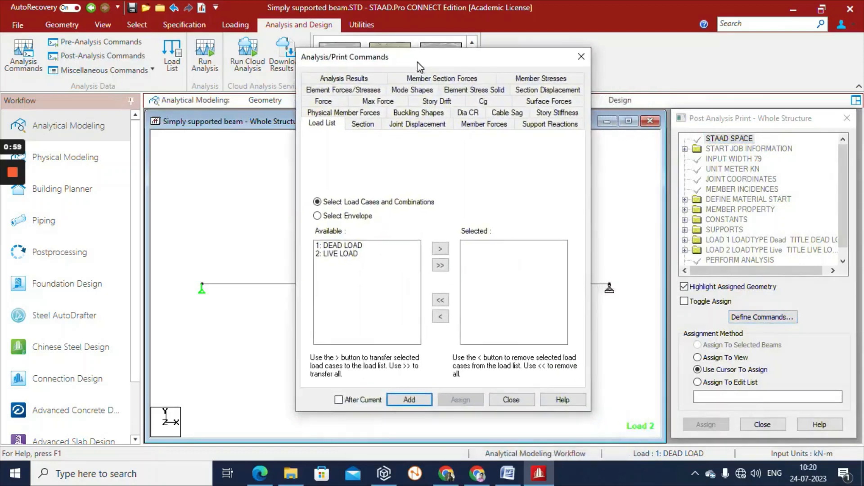
{"action": "left_click", "coordinate": [346, 80]}
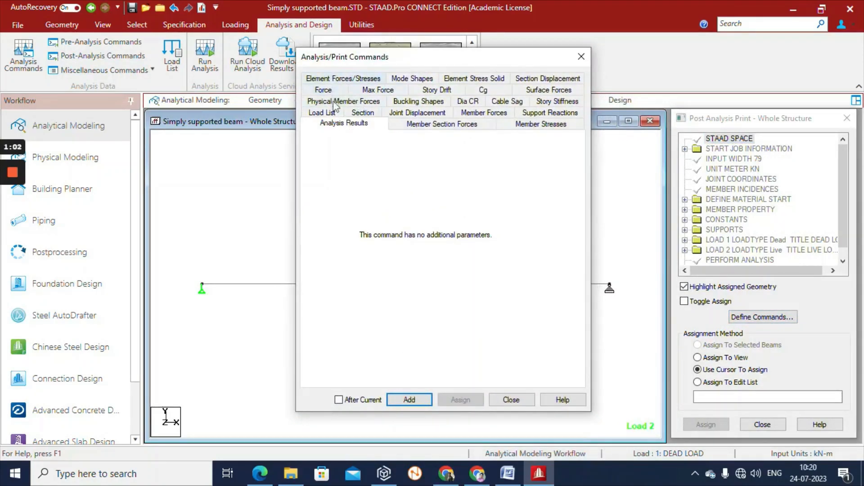
{"action": "left_click", "coordinate": [409, 400]}
{"action": "left_click", "coordinate": [511, 400]}
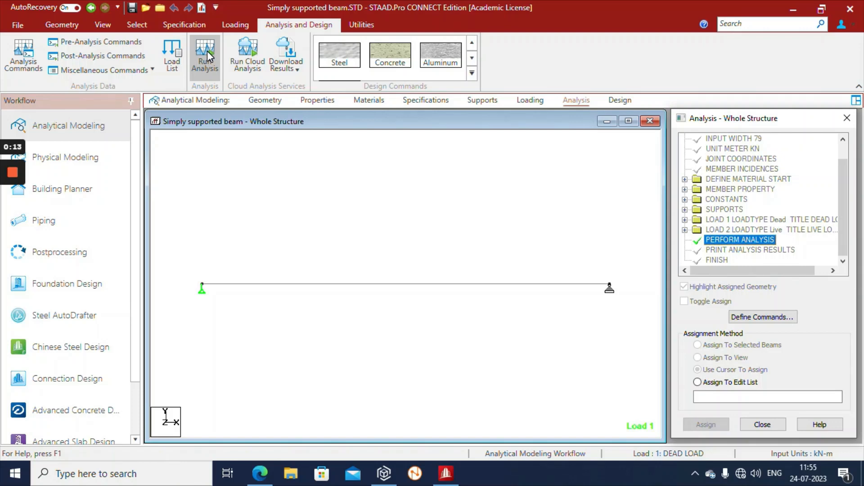
Run the analysis and view its output file in a maximized viewer window.
{"action": "left_click", "coordinate": [206, 56]}
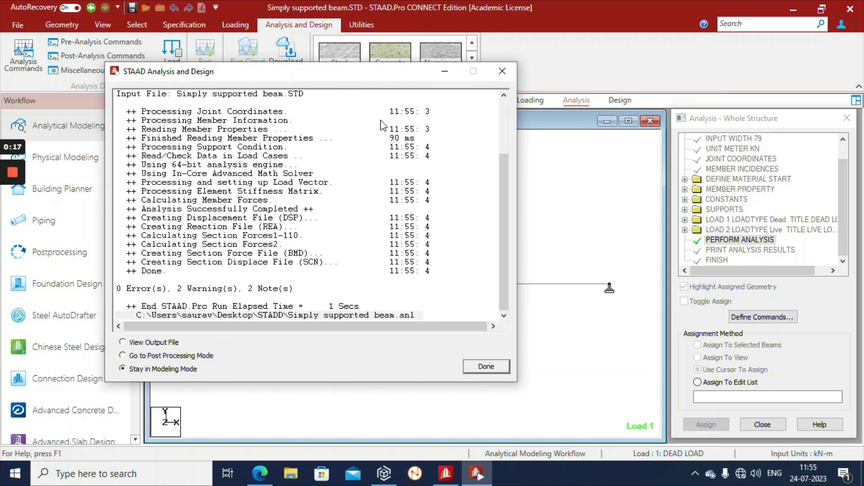
{"action": "left_click_drag", "start_coordinate": [328, 77], "coordinate": [385, 51]}
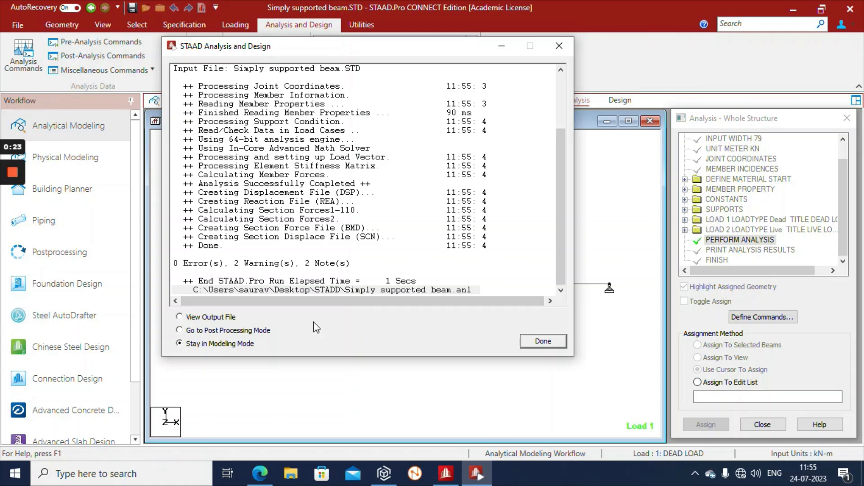
{"action": "left_click", "coordinate": [180, 318]}
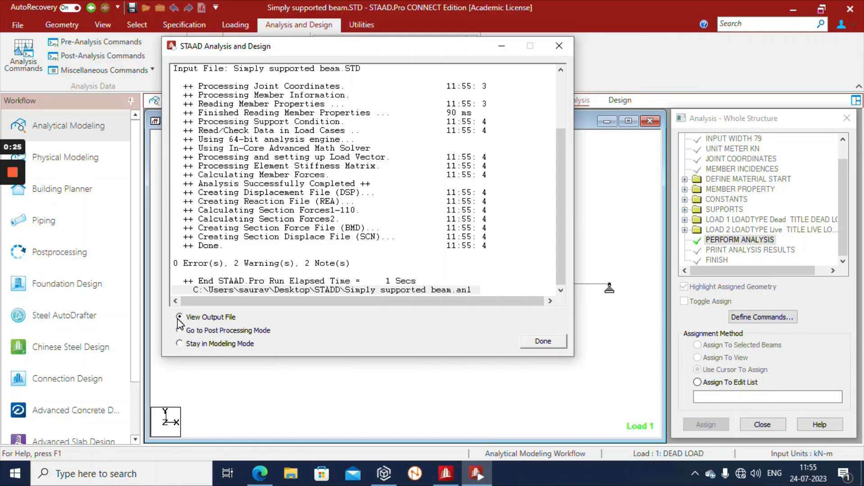
{"action": "left_click", "coordinate": [542, 342]}
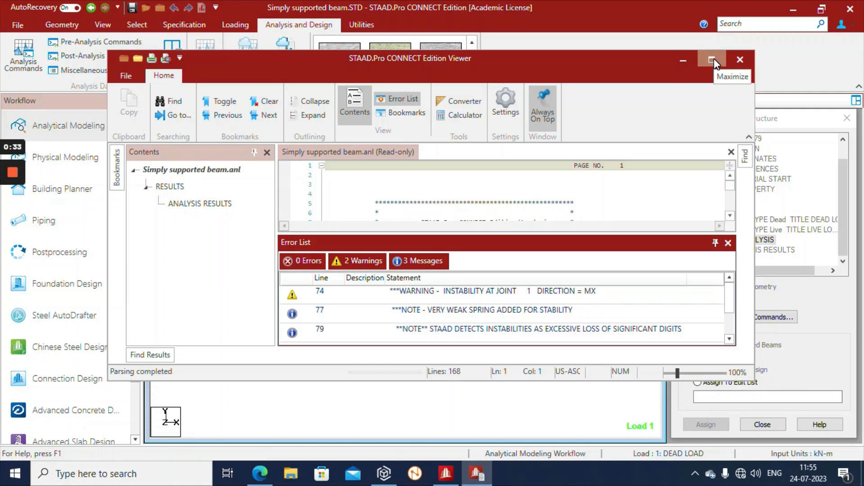
{"action": "left_click", "coordinate": [714, 59]}
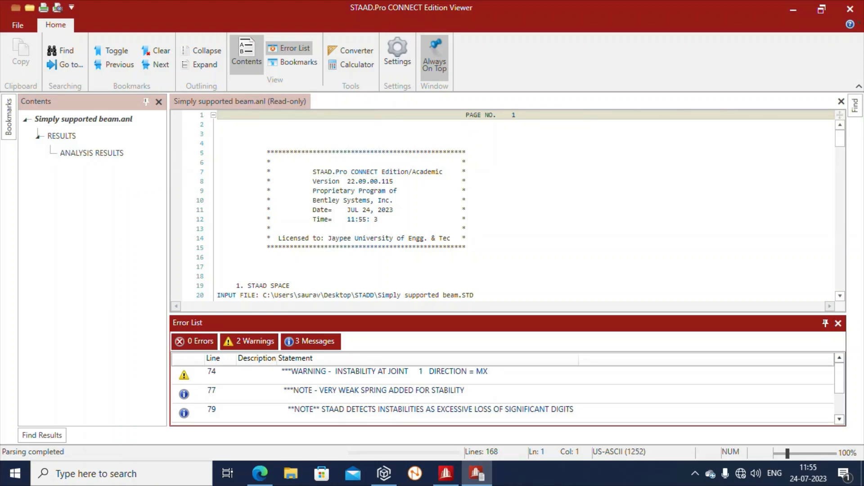
Examine the echoed input commands and the problem statistics in the analysis output file.
{"action": "scroll", "coordinate": [504, 207], "scroll_direction": "down", "scroll_amount": 6}
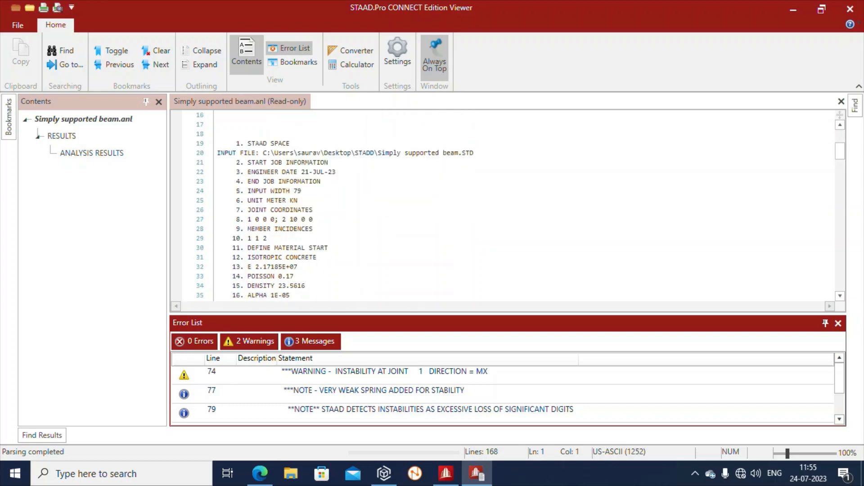
{"action": "scroll", "coordinate": [504, 207], "scroll_direction": "up", "scroll_amount": 6}
{"action": "scroll", "coordinate": [504, 207], "scroll_direction": "down", "scroll_amount": 5}
{"action": "left_click", "coordinate": [263, 162]}
{"action": "scroll", "coordinate": [264, 162], "scroll_direction": "down", "scroll_amount": 3}
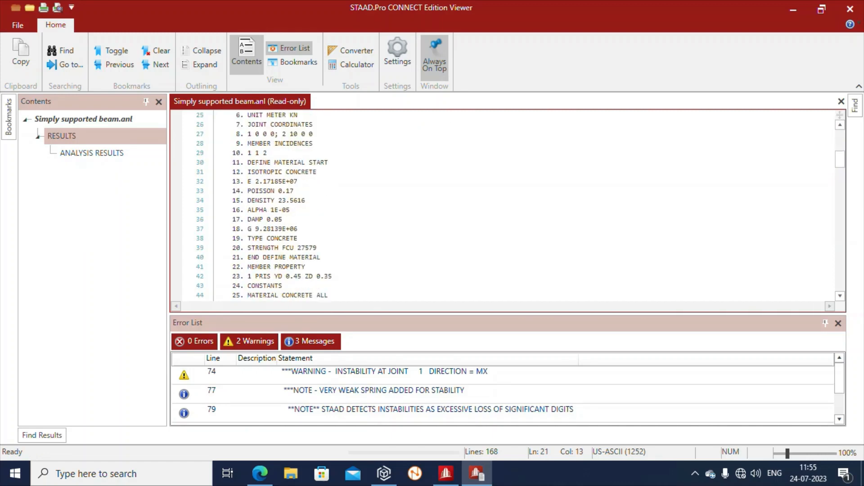
{"action": "scroll", "coordinate": [504, 207], "scroll_direction": "down", "scroll_amount": 3}
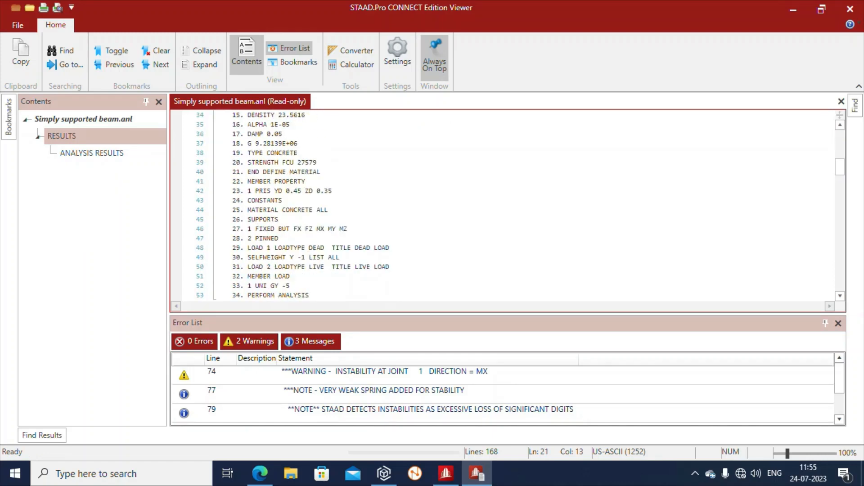
{"action": "scroll", "coordinate": [504, 207], "scroll_direction": "down", "scroll_amount": 4}
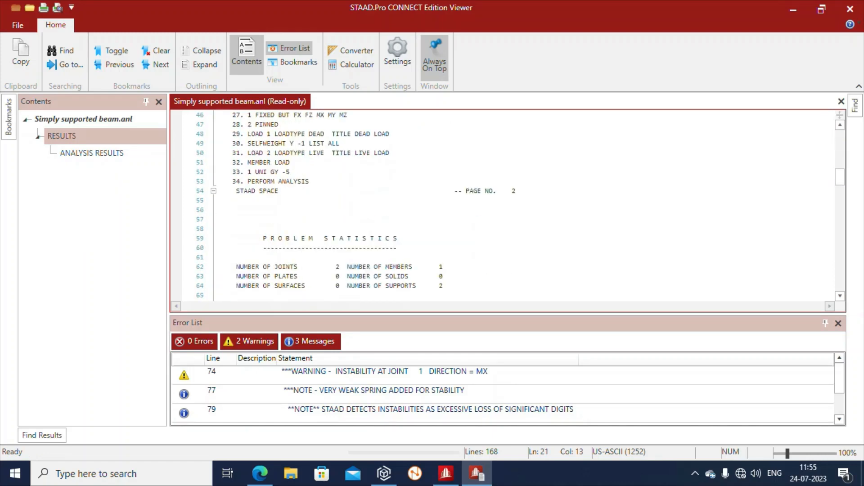
{"action": "scroll", "coordinate": [504, 207], "scroll_direction": "down", "scroll_amount": 3}
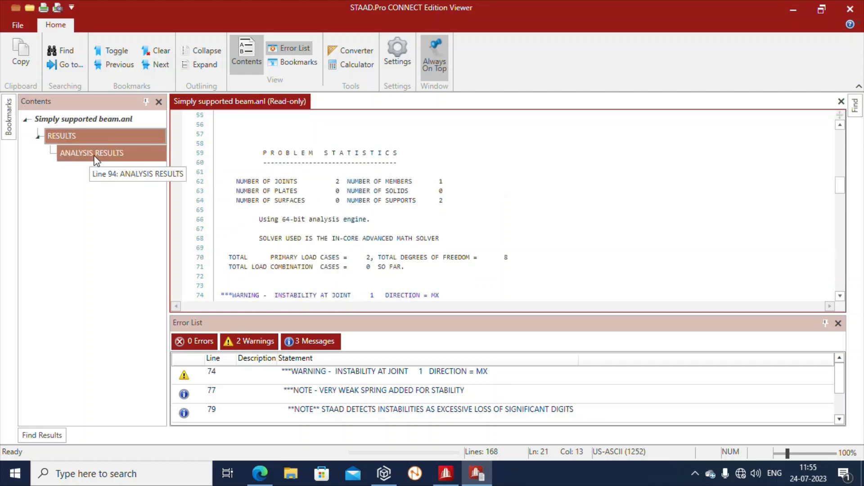
Go to the ANALYSIS RESULTS section of the output and examine the joint displacement table's translation and rotation columns.
{"action": "left_click", "coordinate": [121, 157]}
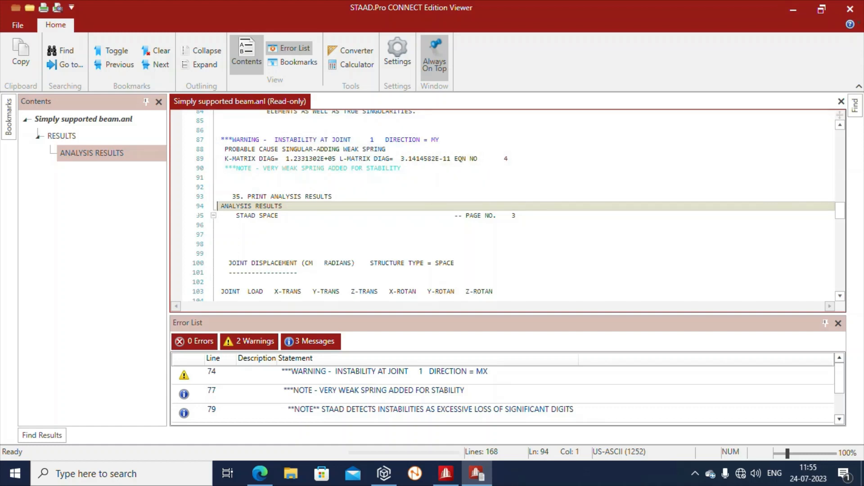
{"action": "scroll", "coordinate": [517, 206], "scroll_direction": "down", "scroll_amount": 4}
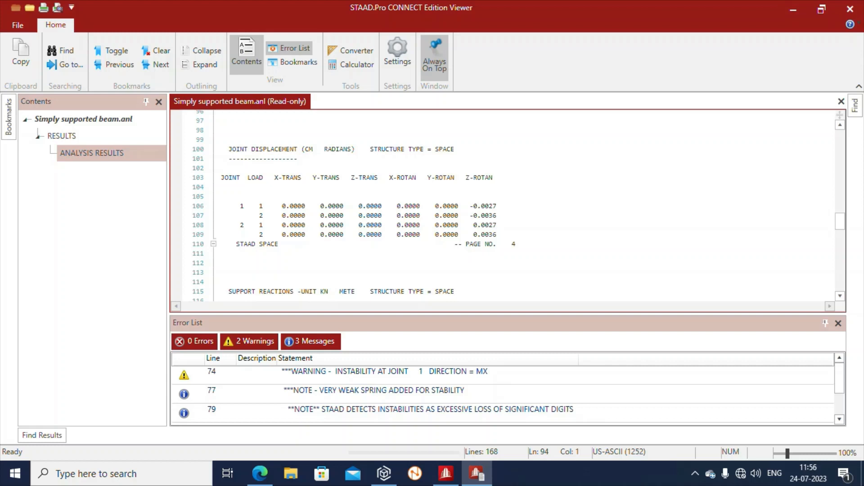
{"action": "left_click", "coordinate": [359, 178]}
{"action": "left_click", "coordinate": [401, 178]}
{"action": "left_click", "coordinate": [435, 178]}
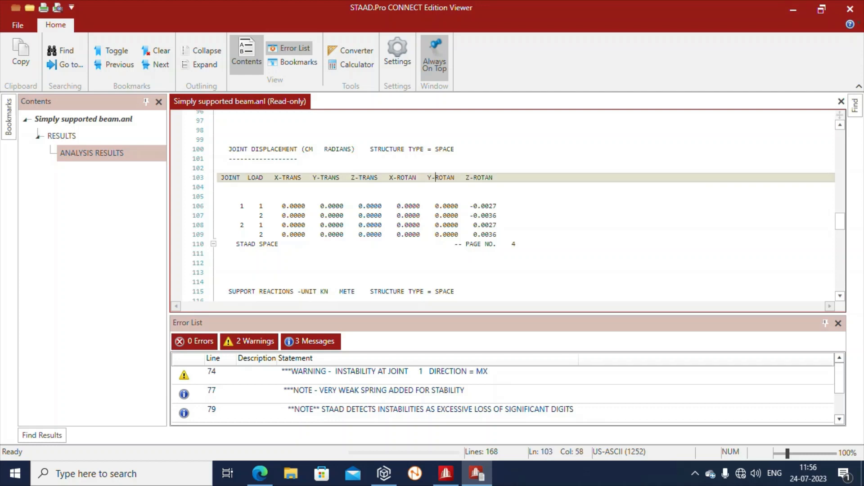
Examine the support reactions table, checking the vertical forces at the joints for load cases 1 and 2.
{"action": "scroll", "coordinate": [503, 205], "scroll_direction": "down", "scroll_amount": 3}
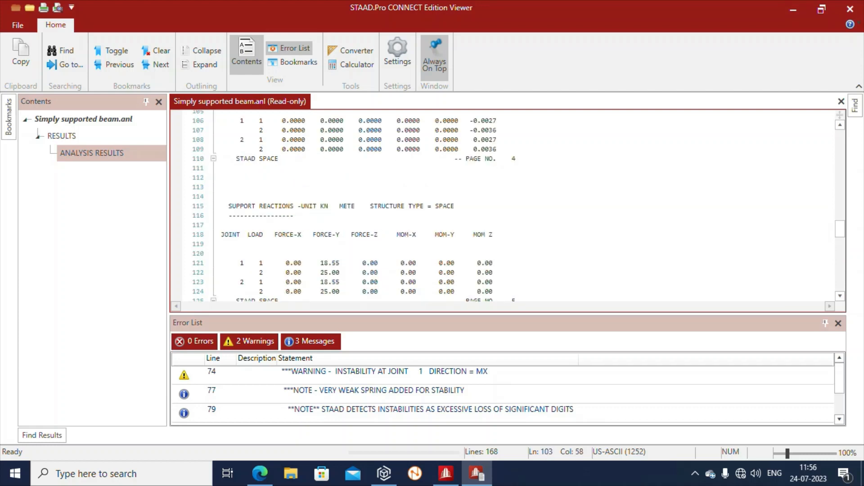
{"action": "scroll", "coordinate": [503, 206], "scroll_direction": "down", "scroll_amount": 2}
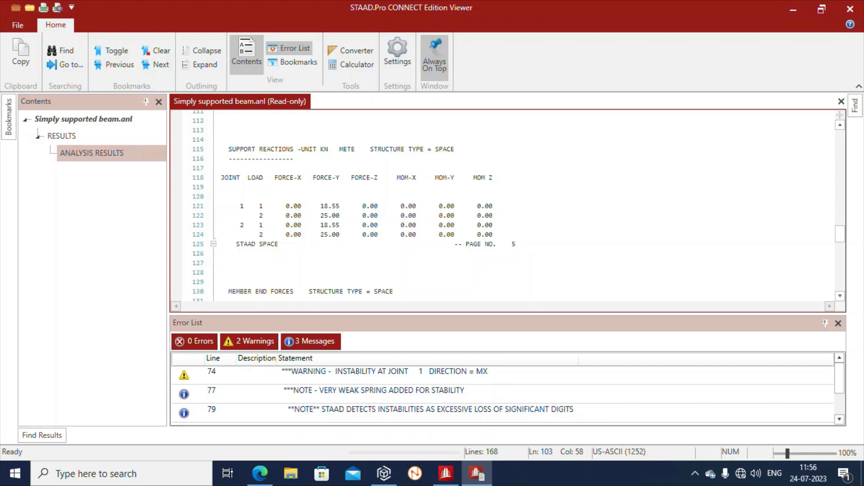
{"action": "left_click", "coordinate": [336, 206]}
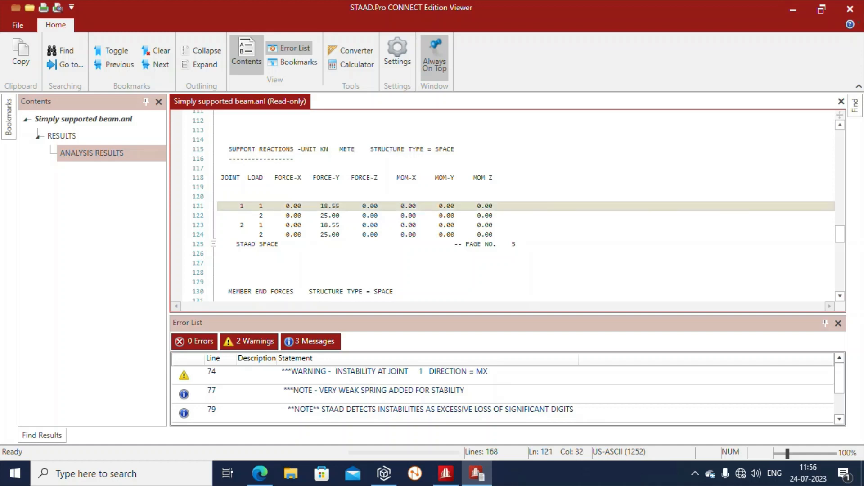
{"action": "left_click", "coordinate": [332, 215]}
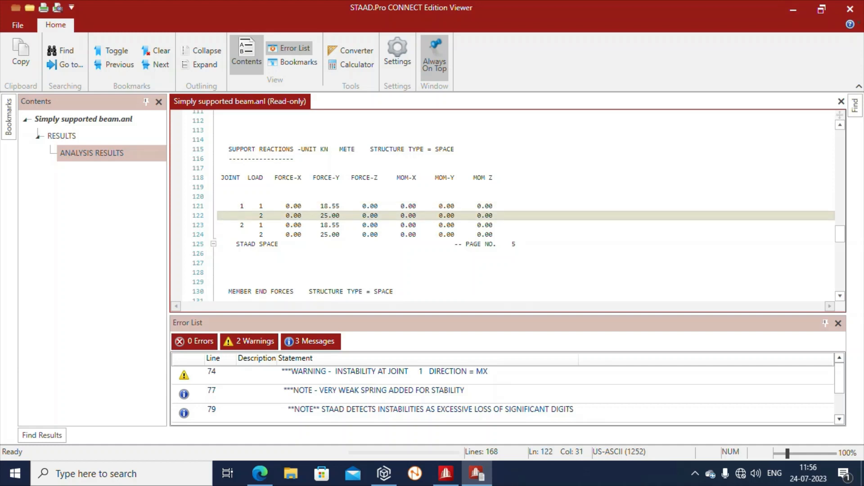
{"action": "left_click", "coordinate": [240, 206]}
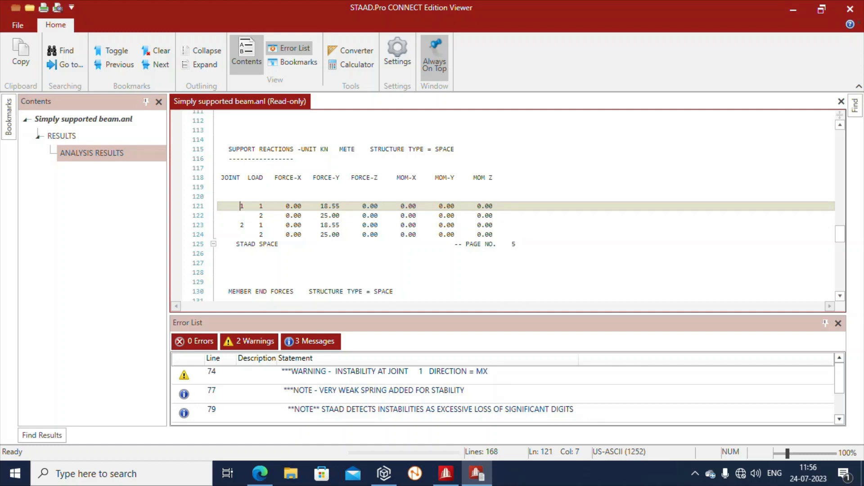
{"action": "left_click", "coordinate": [264, 205]}
{"action": "left_click", "coordinate": [263, 215]}
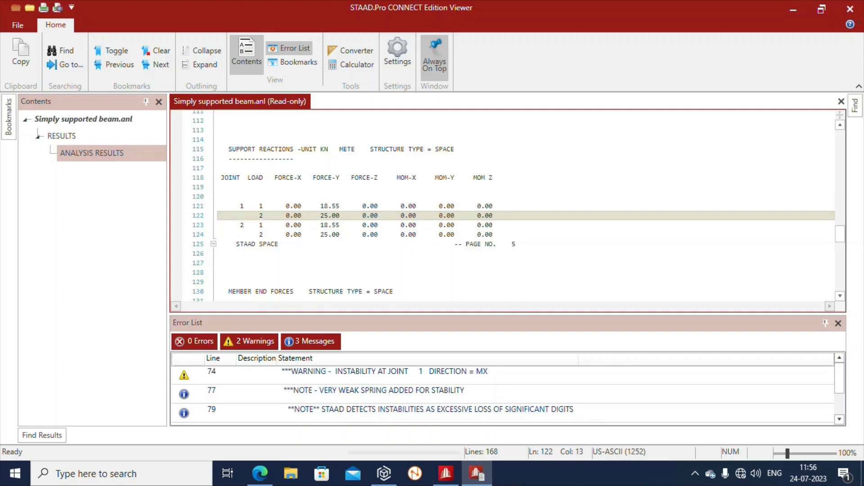
Examine the member end forces through to the end of the output file and close the viewer.
{"action": "scroll", "coordinate": [263, 216], "scroll_direction": "down", "scroll_amount": 4}
{"action": "scroll", "coordinate": [507, 206], "scroll_direction": "down", "scroll_amount": 3}
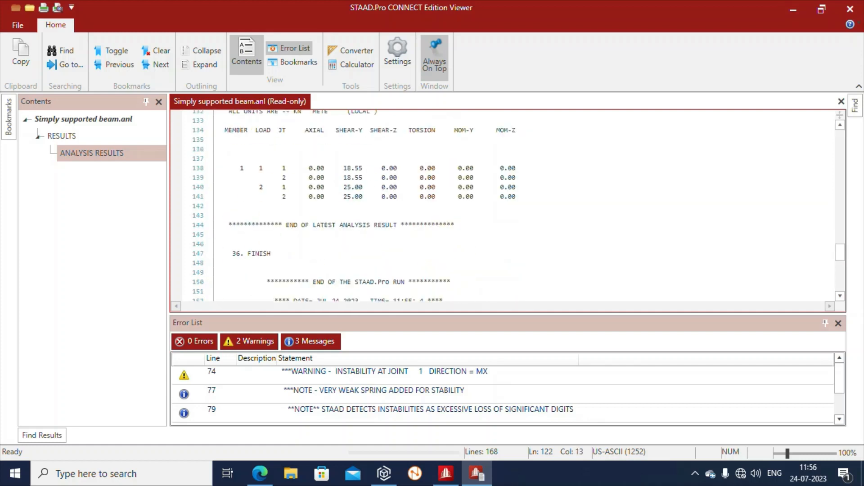
{"action": "scroll", "coordinate": [508, 206], "scroll_direction": "down", "scroll_amount": 5}
{"action": "scroll", "coordinate": [508, 205], "scroll_direction": "up", "scroll_amount": 2}
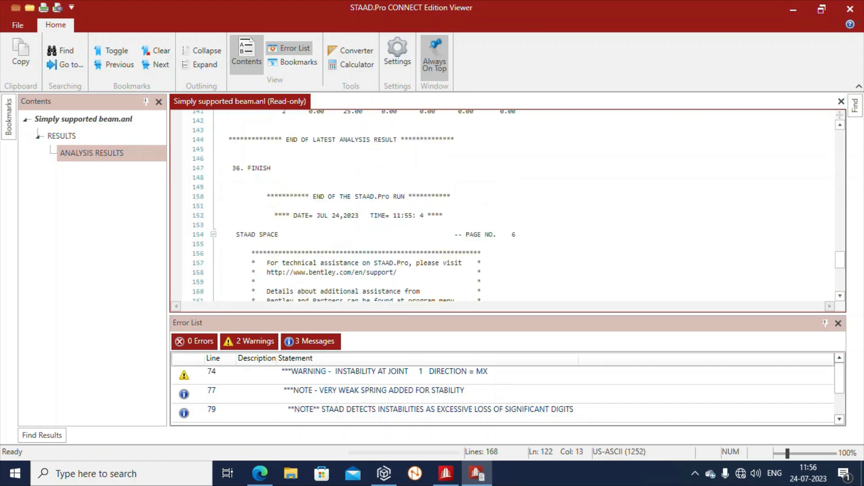
{"action": "scroll", "coordinate": [508, 205], "scroll_direction": "down", "scroll_amount": 3}
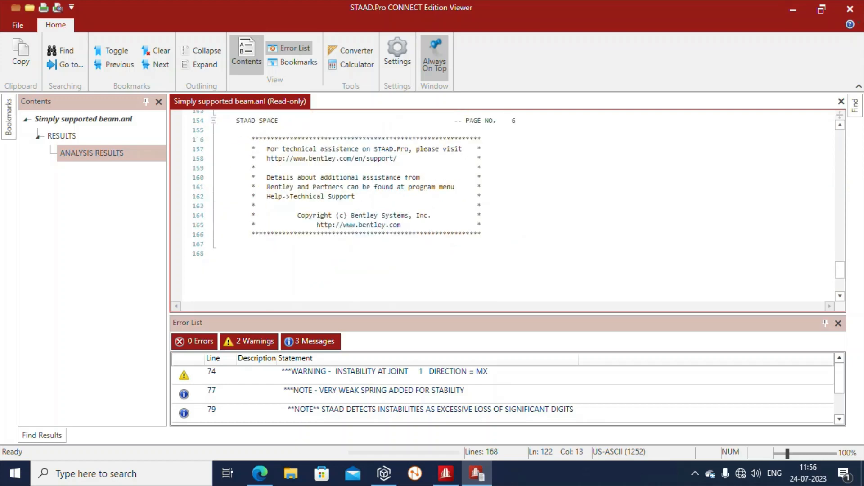
{"action": "left_click", "coordinate": [853, 11]}
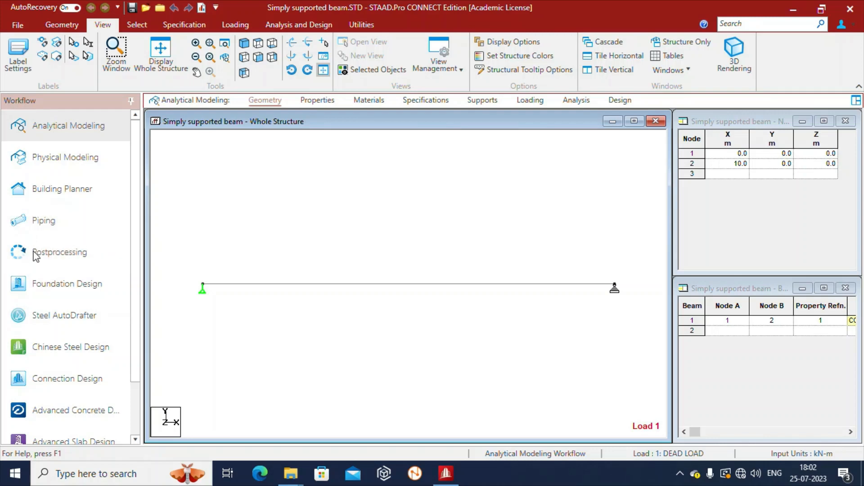
Switch to the Postprocessing workflow and set up the results with the DEAD LOAD and LIVE LOAD cases selected.
{"action": "left_click", "coordinate": [58, 254]}
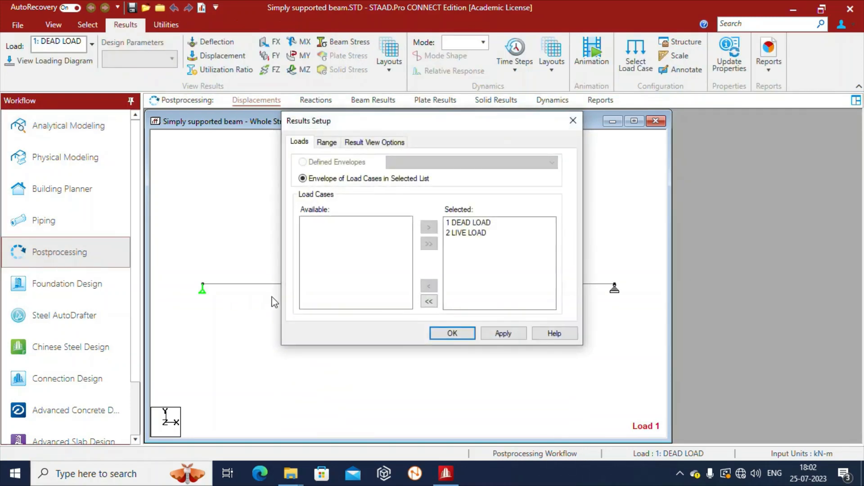
{"action": "left_click_drag", "start_coordinate": [378, 123], "coordinate": [370, 110]}
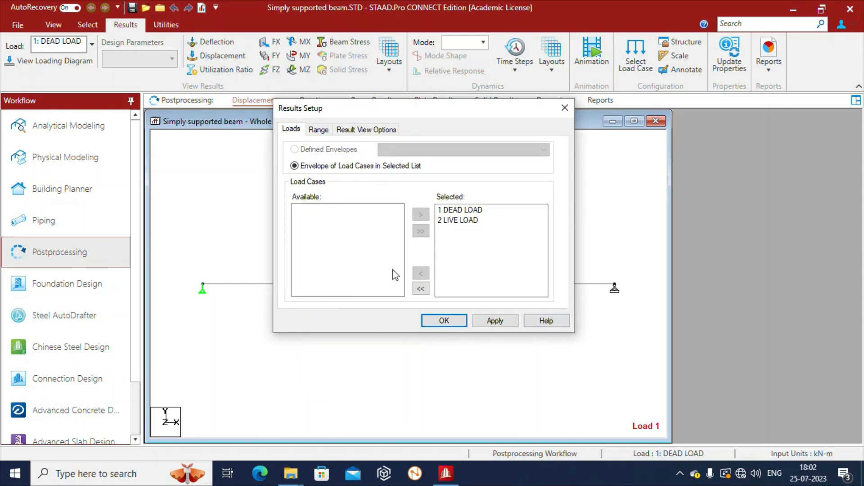
{"action": "left_click", "coordinate": [469, 212]}
{"action": "left_click", "coordinate": [468, 220]}
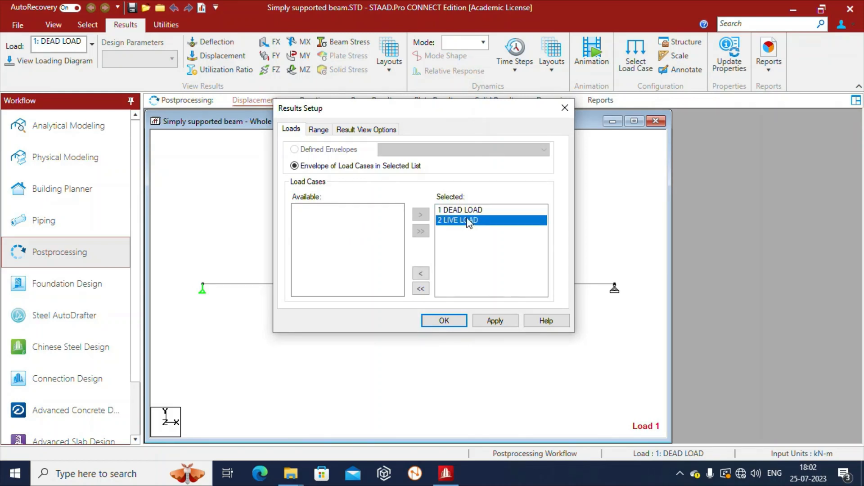
{"action": "left_click", "coordinate": [467, 210]}
{"action": "left_click", "coordinate": [467, 222]}
{"action": "left_click", "coordinate": [423, 288]}
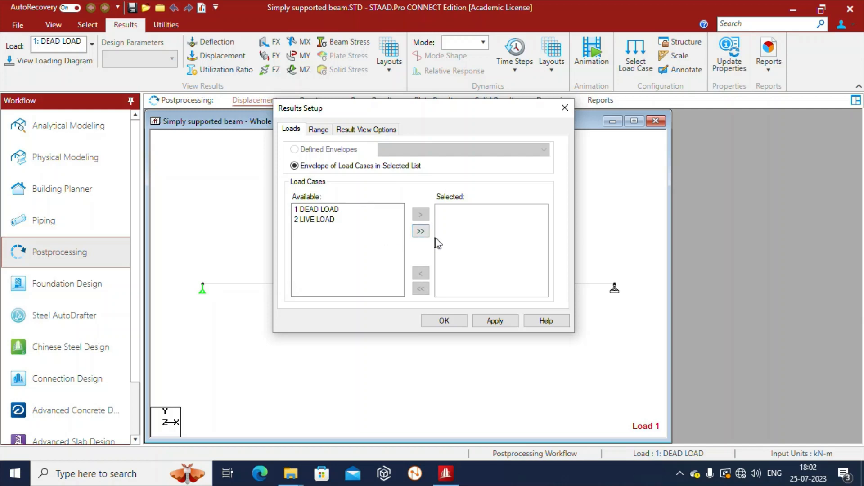
{"action": "left_click", "coordinate": [420, 231]}
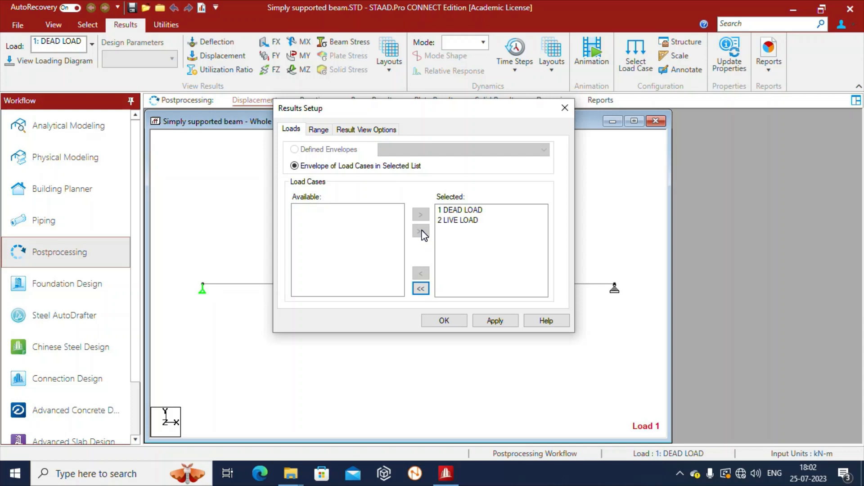
{"action": "left_click_drag", "start_coordinate": [416, 113], "coordinate": [489, 107]}
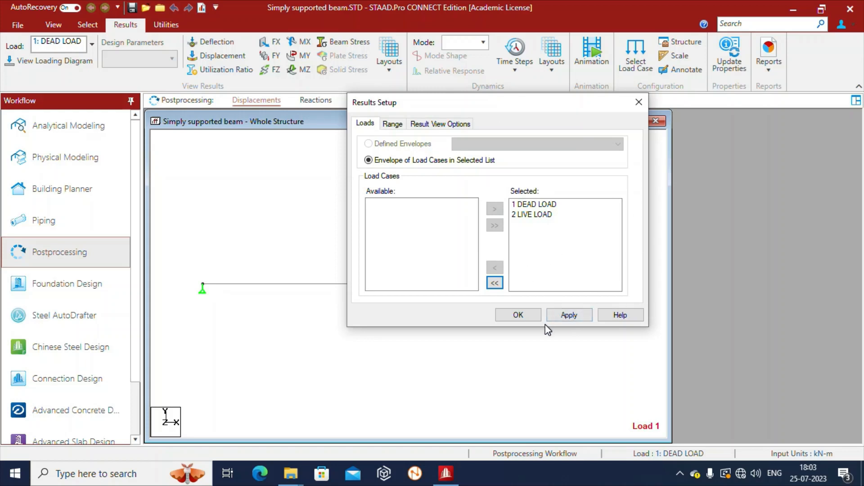
{"action": "left_click", "coordinate": [531, 318]}
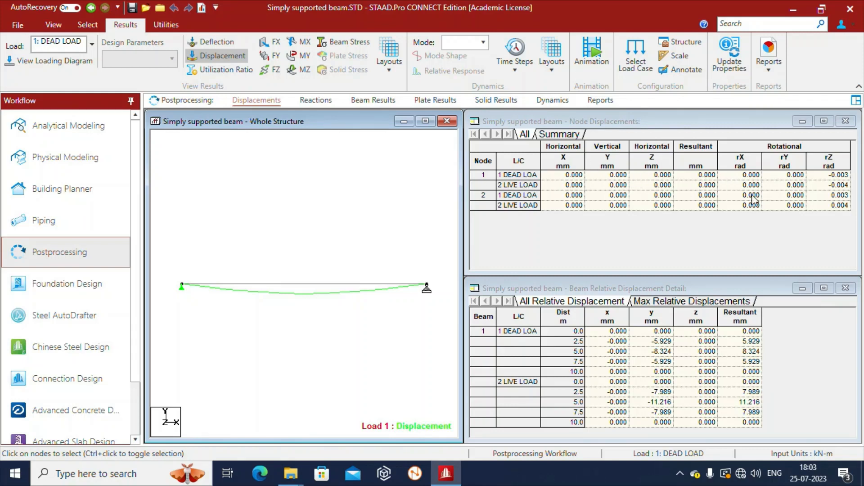
Examine the node rotations and the beam's relative displacements along its span in the displacement tables.
{"action": "left_click", "coordinate": [845, 185]}
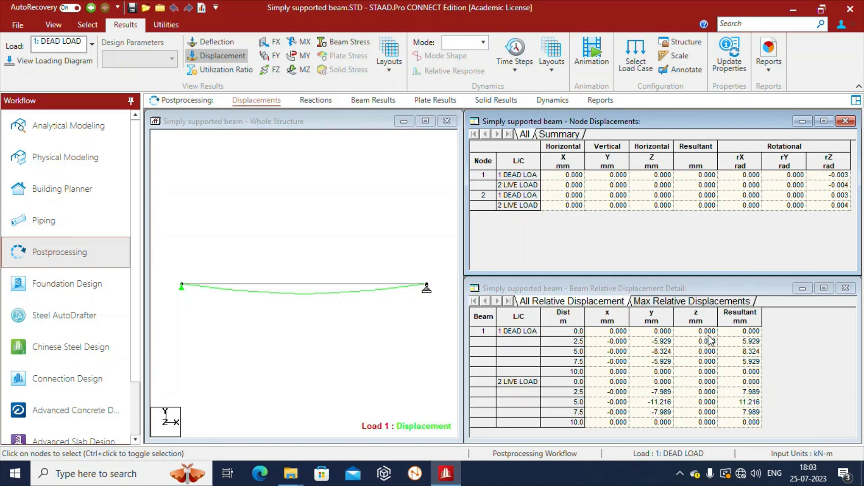
{"action": "left_click", "coordinate": [581, 351]}
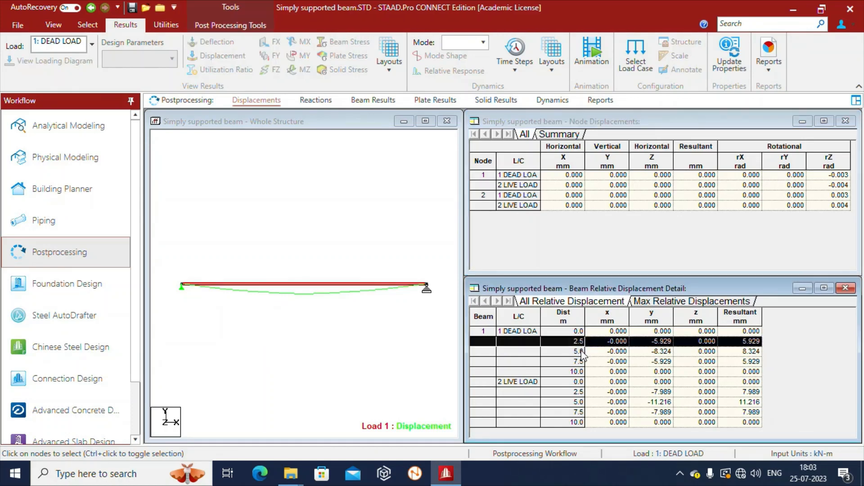
{"action": "left_click", "coordinate": [578, 361]}
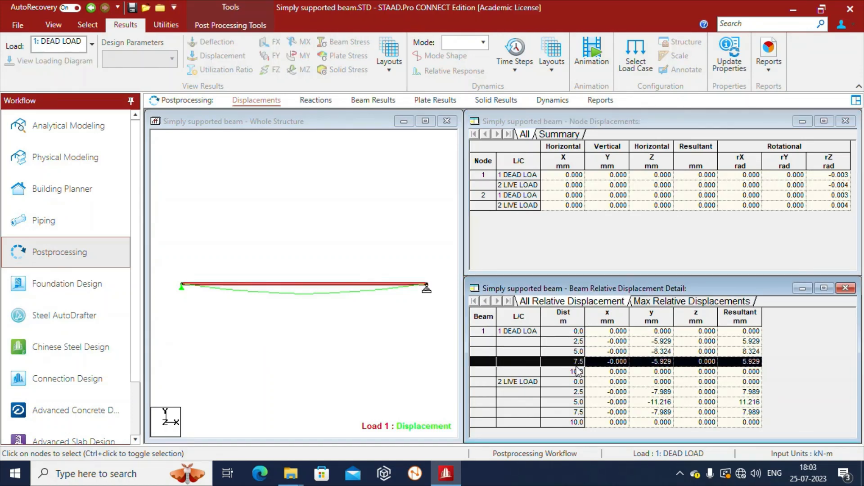
Maximise the whole structure view and annotate the live load displacement diagram with the beam's maximum resultant displacement.
{"action": "left_click", "coordinate": [425, 121]}
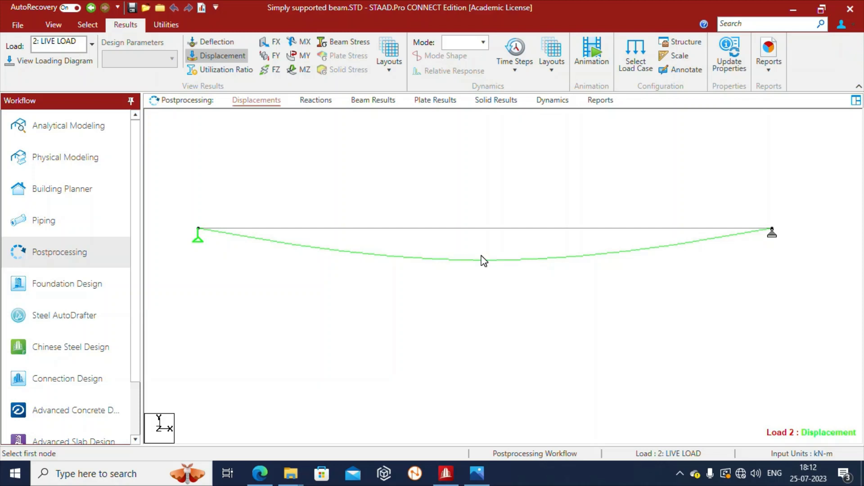
{"action": "left_click", "coordinate": [683, 70]}
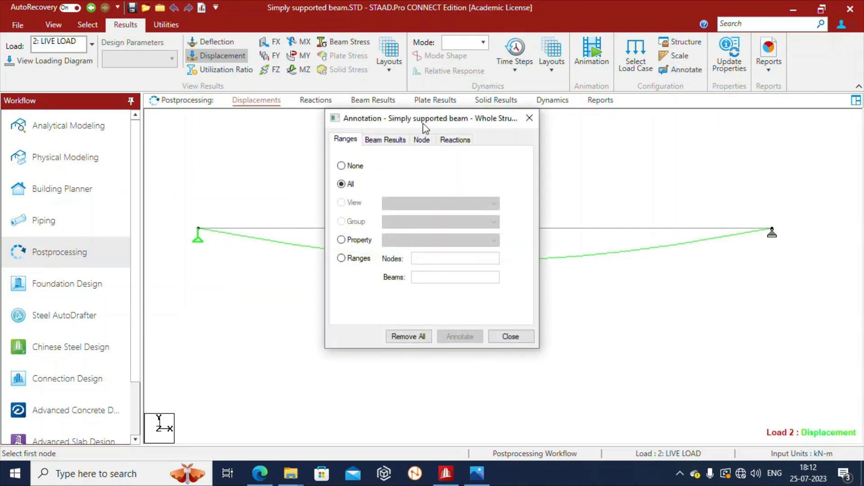
{"action": "left_click_drag", "start_coordinate": [423, 121], "coordinate": [453, 68]}
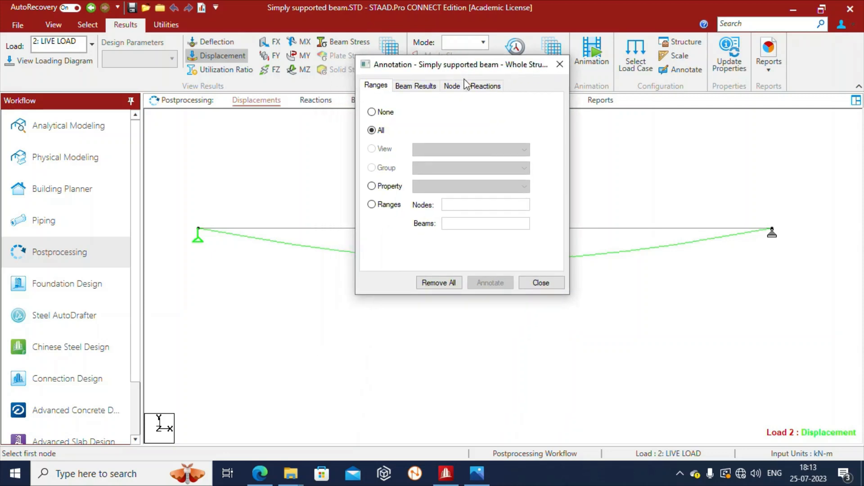
{"action": "left_click", "coordinate": [416, 87]}
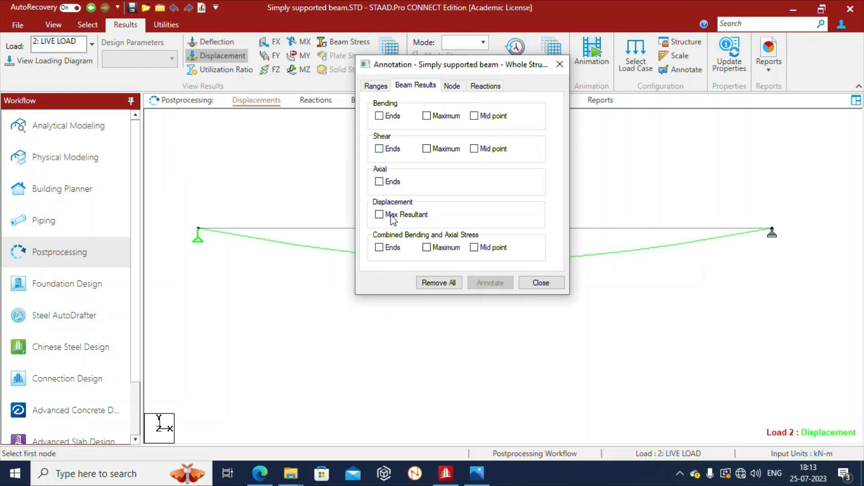
{"action": "left_click_drag", "start_coordinate": [424, 71], "coordinate": [435, 35]}
{"action": "left_click", "coordinate": [391, 179]}
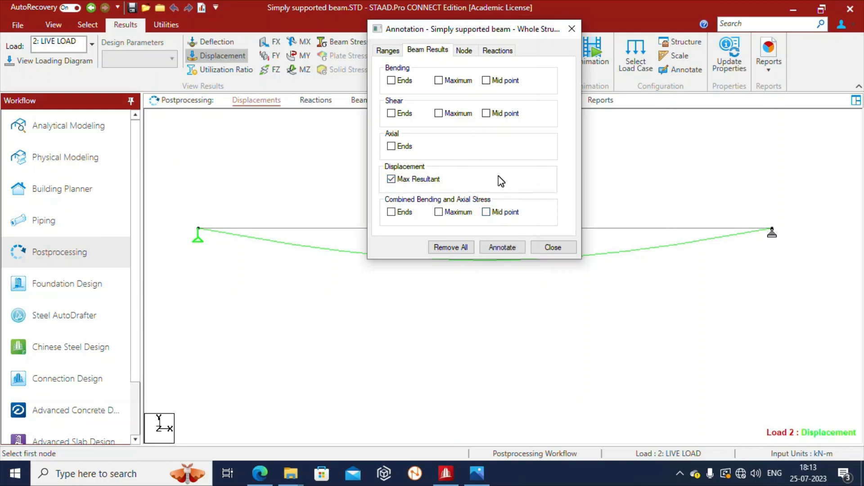
{"action": "left_click", "coordinate": [502, 248]}
{"action": "left_click", "coordinate": [557, 249]}
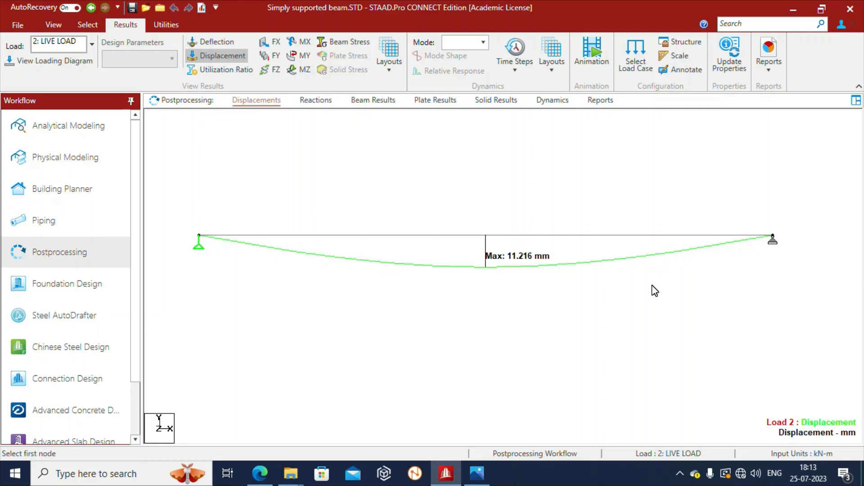
{"action": "middle_click_drag", "start_coordinate": [630, 287], "coordinate": [626, 304]}
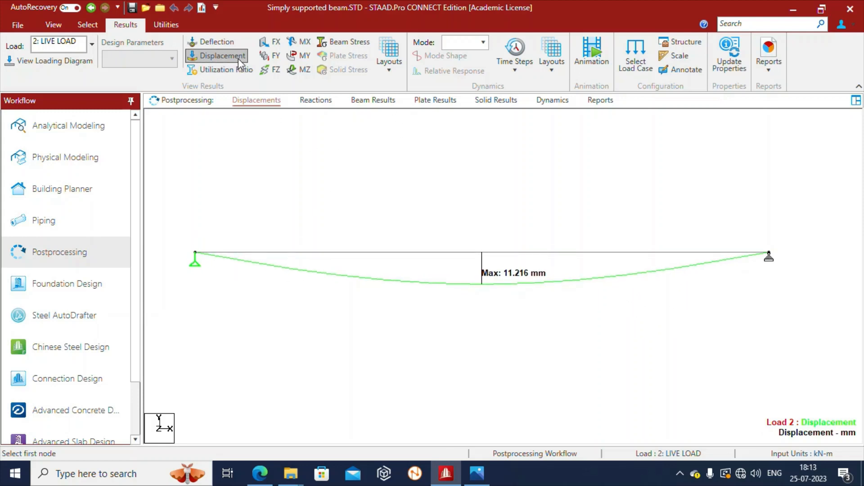
Hide the displacement diagram and show the loading diagram for the LIVE LOAD case.
{"action": "left_click", "coordinate": [217, 55]}
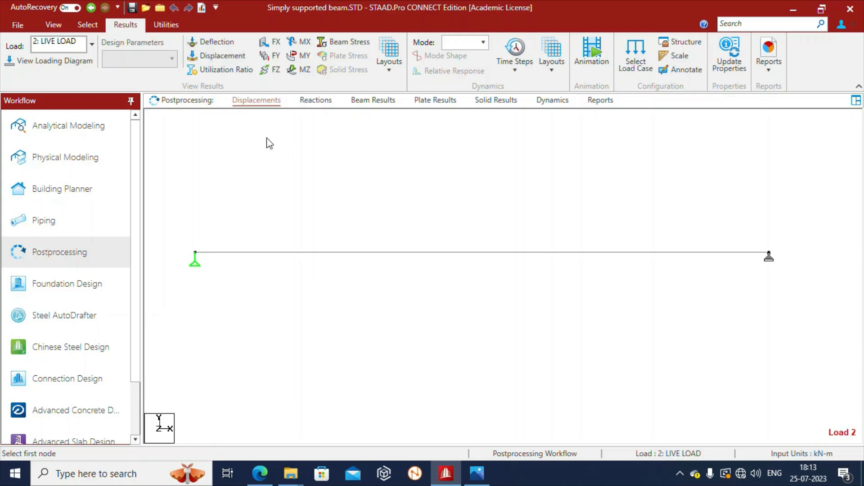
{"action": "left_click", "coordinate": [218, 57]}
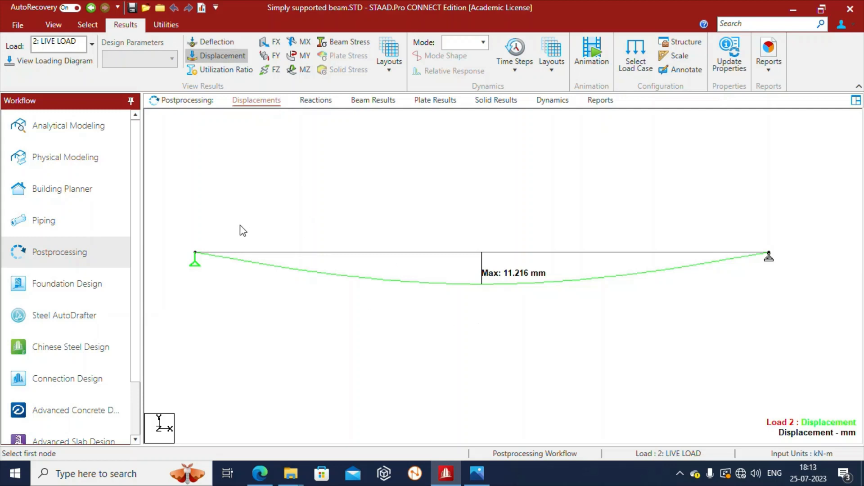
{"action": "left_click", "coordinate": [222, 55]}
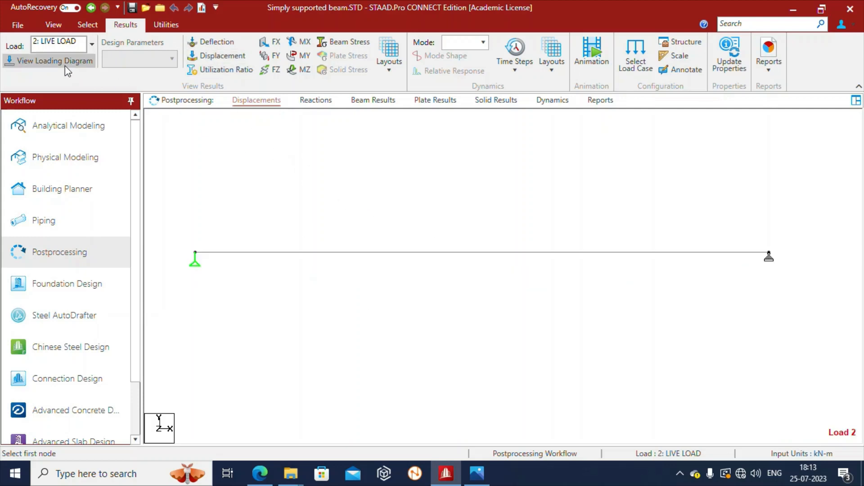
{"action": "left_click", "coordinate": [42, 67]}
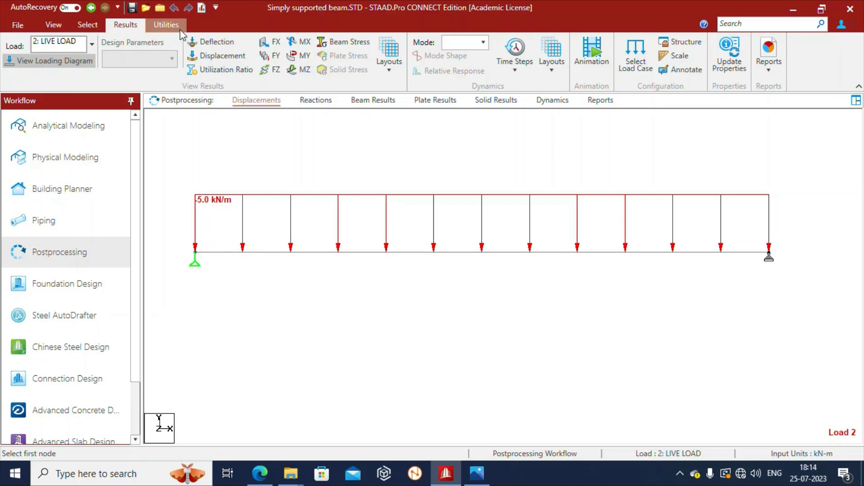
Display the node-to-node distance between the beam's two support nodes.
{"action": "left_click", "coordinate": [163, 28]}
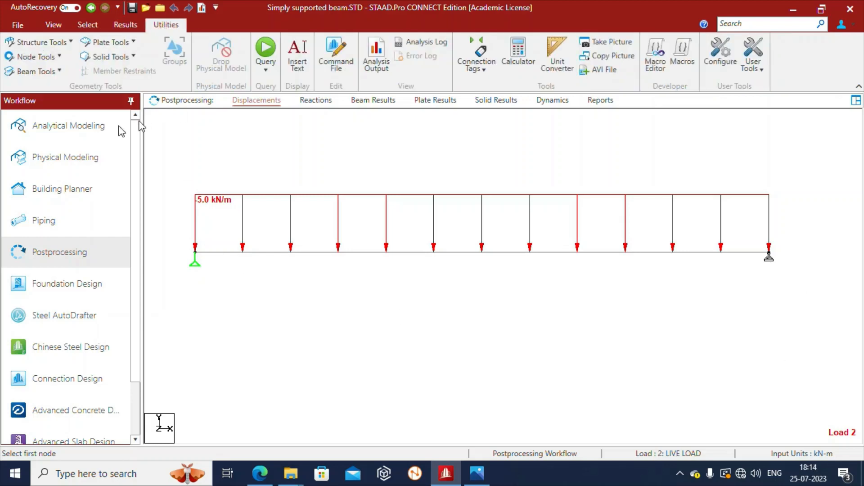
{"action": "left_click", "coordinate": [62, 57]}
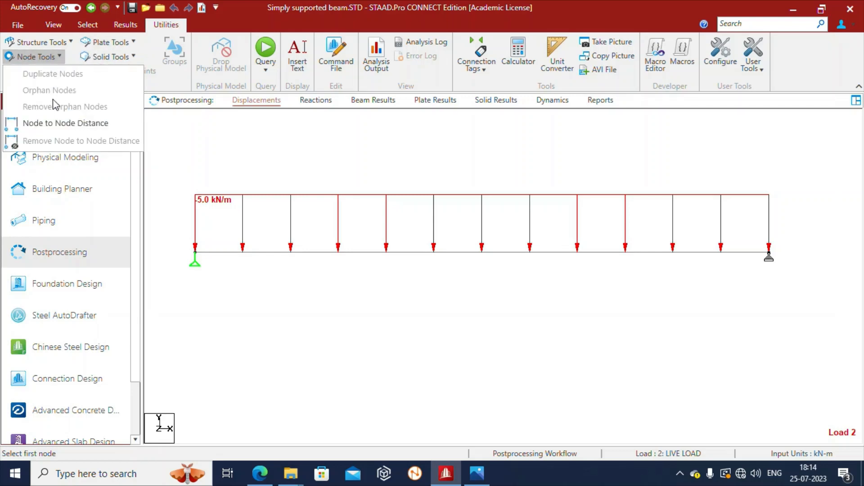
{"action": "left_click", "coordinate": [53, 124]}
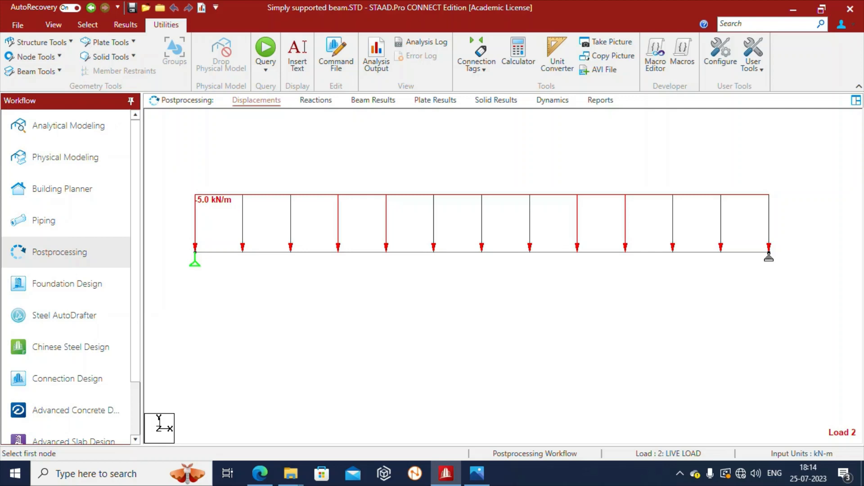
{"action": "left_click", "coordinate": [35, 56]}
{"action": "left_click", "coordinate": [54, 110]}
{"action": "left_click", "coordinate": [200, 252]}
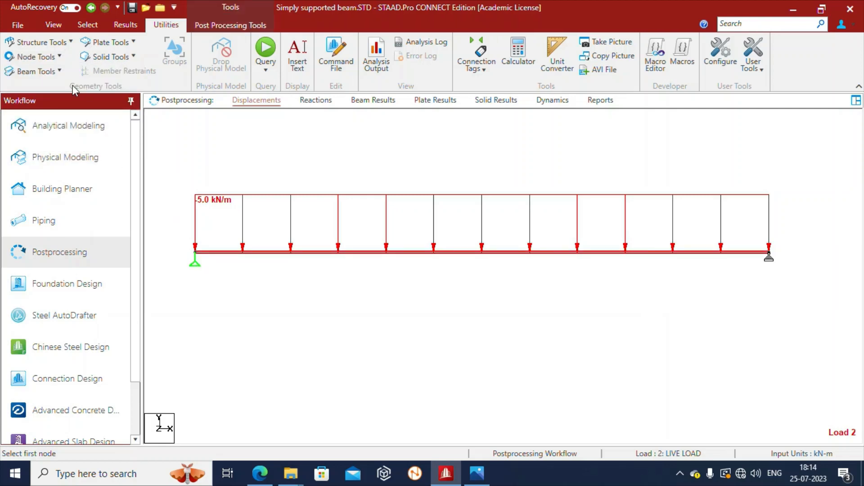
{"action": "left_click", "coordinate": [35, 56]}
{"action": "left_click", "coordinate": [59, 120]}
{"action": "left_click", "coordinate": [195, 252]}
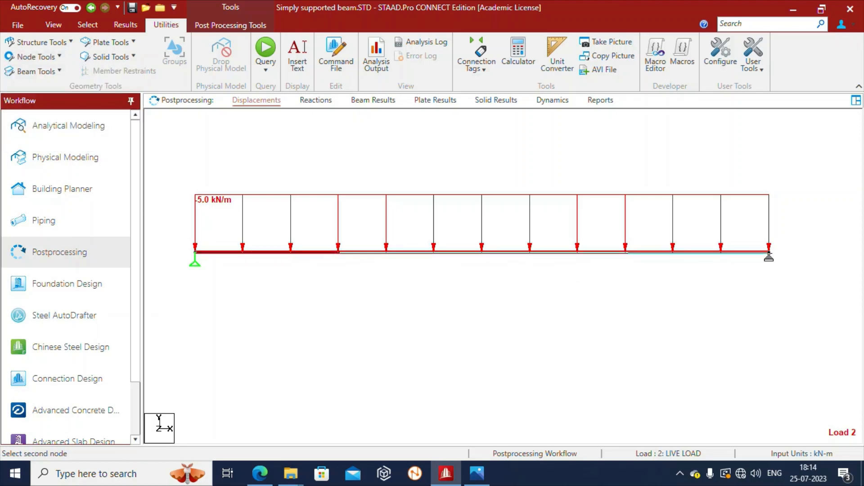
{"action": "left_click", "coordinate": [769, 252]}
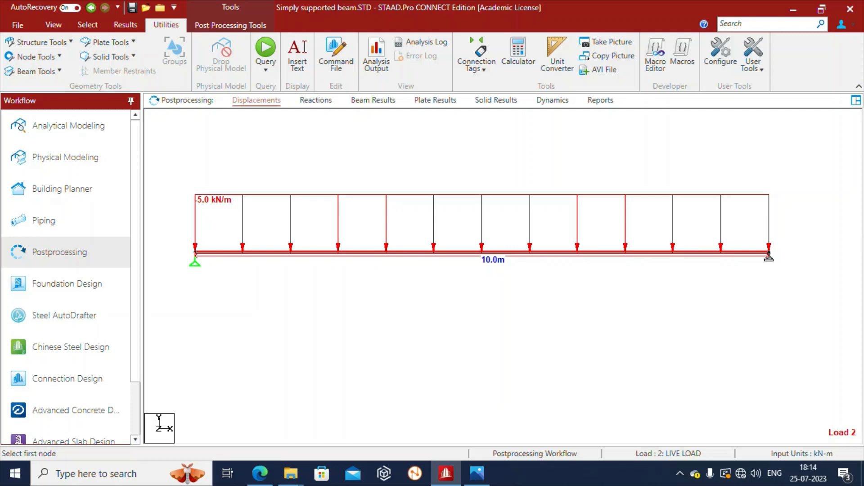
{"action": "middle_click_drag", "start_coordinate": [482, 252], "coordinate": [480, 259]}
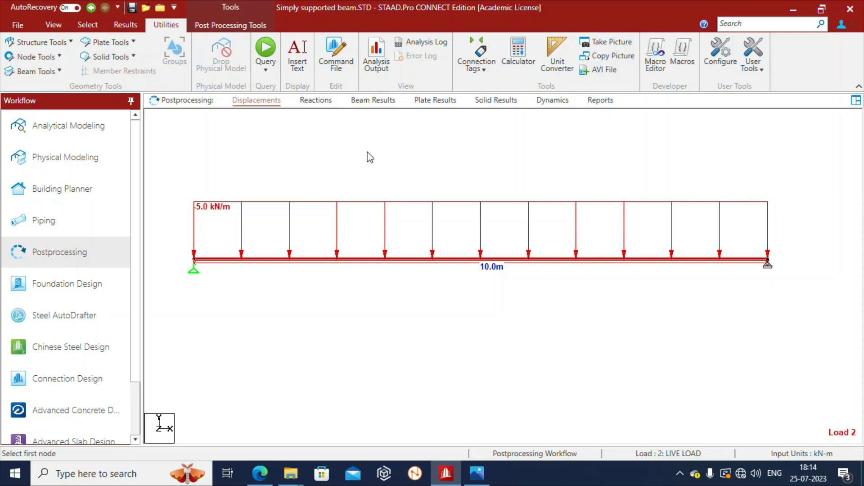
Clear the beam selection and take a picture of the loading view with LOADING DIAGRAM as both ID and caption.
{"action": "right_click", "coordinate": [324, 142]}
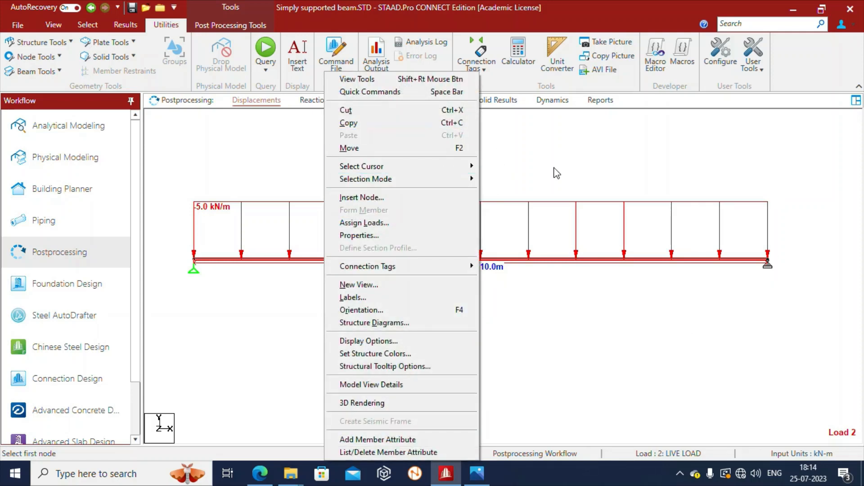
{"action": "left_click", "coordinate": [543, 182]}
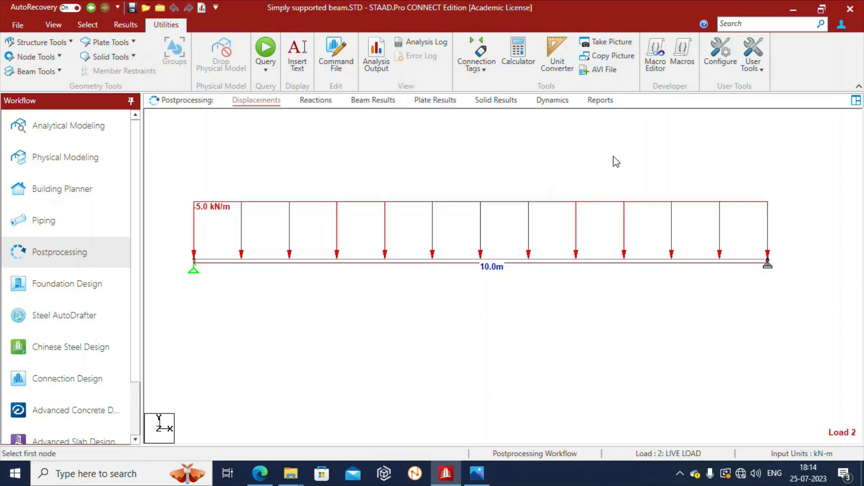
{"action": "right_click", "coordinate": [322, 168]}
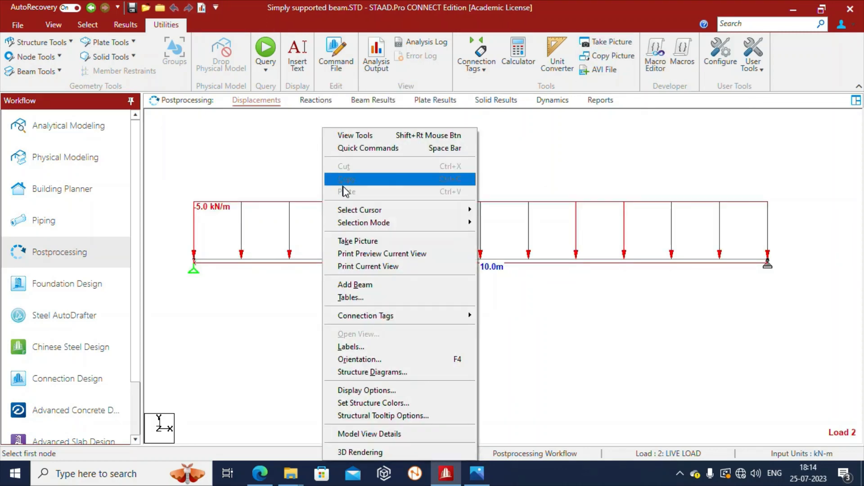
{"action": "left_click", "coordinate": [572, 195]}
{"action": "right_click", "coordinate": [296, 165]}
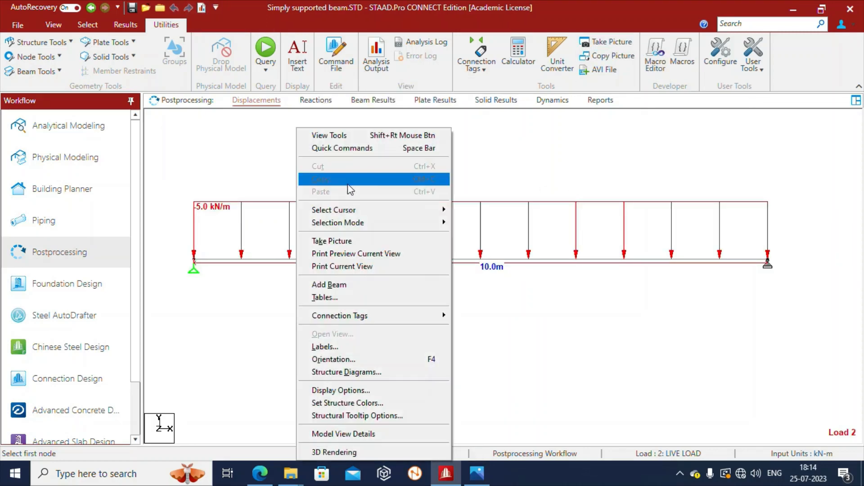
{"action": "left_click", "coordinate": [342, 243]}
{"action": "left_click_drag", "start_coordinate": [411, 193], "coordinate": [401, 128]}
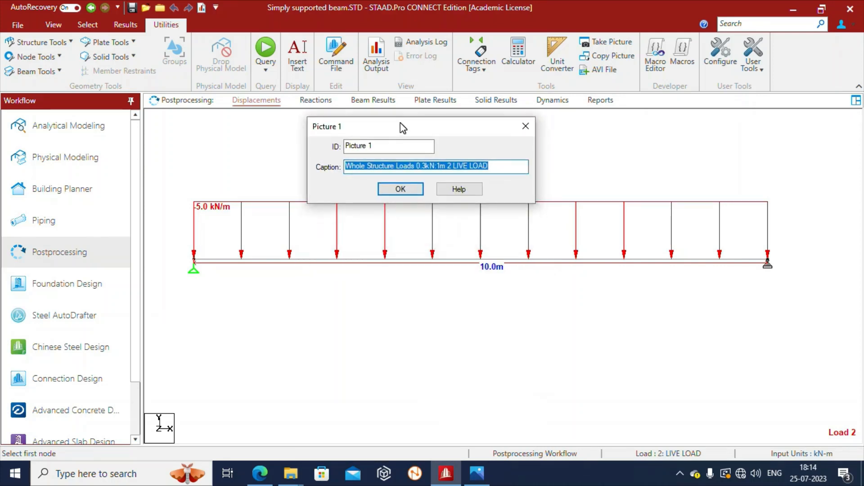
{"action": "key", "text": "shift+Tab"}
{"action": "type", "text": "LOAD"}
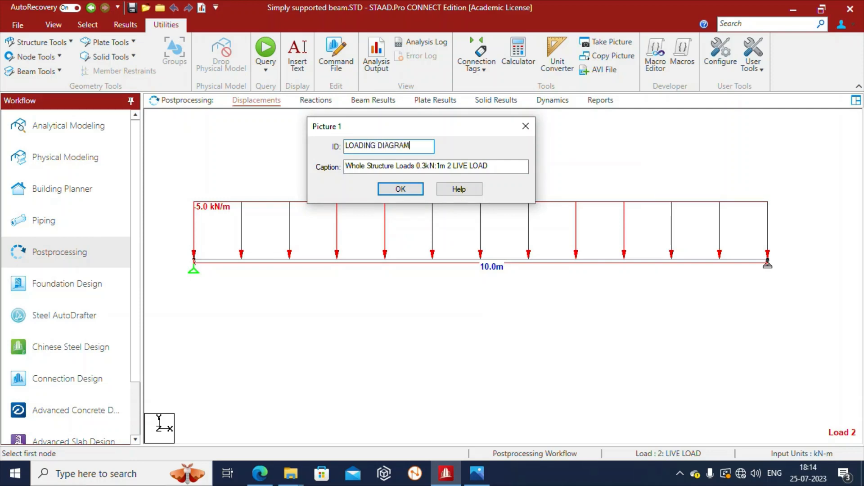
{"action": "key", "text": "Tab"}
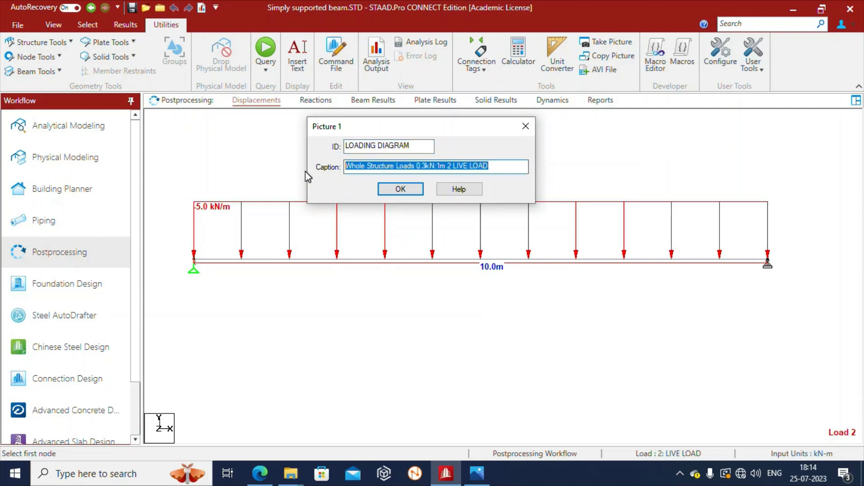
{"action": "type", "text": "LOADING DI"}
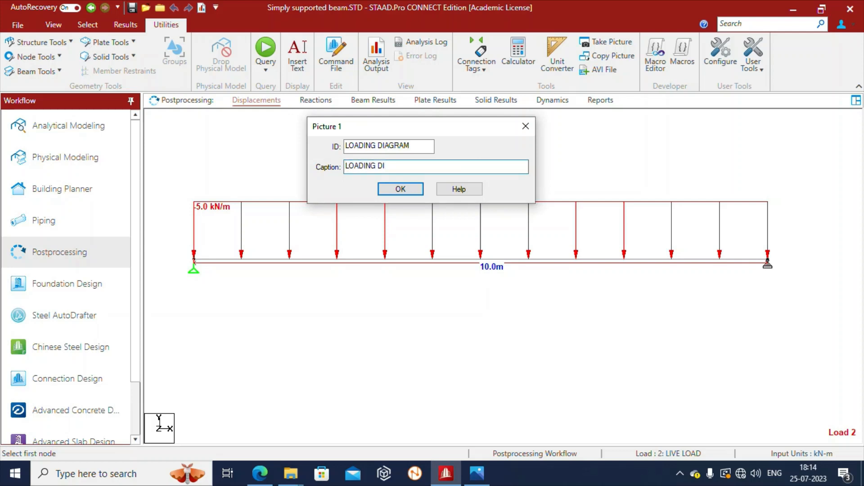
{"action": "type", "text": "AGRAM"}
{"action": "left_click", "coordinate": [400, 189]}
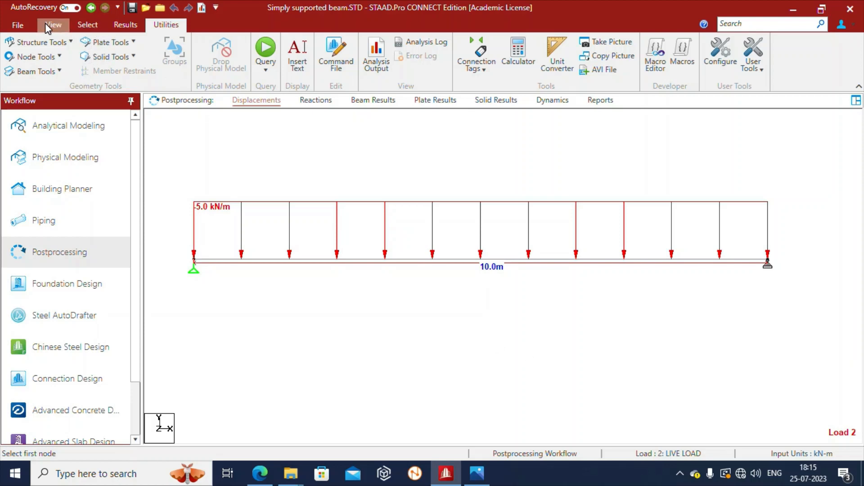
Hide the loading diagram and remove the node-to-node distance from the view.
{"action": "left_click", "coordinate": [124, 25]}
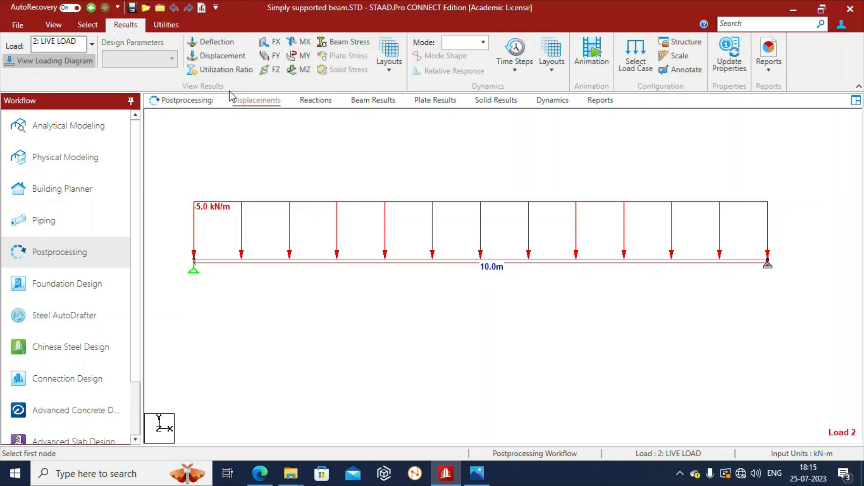
{"action": "left_click", "coordinate": [36, 63]}
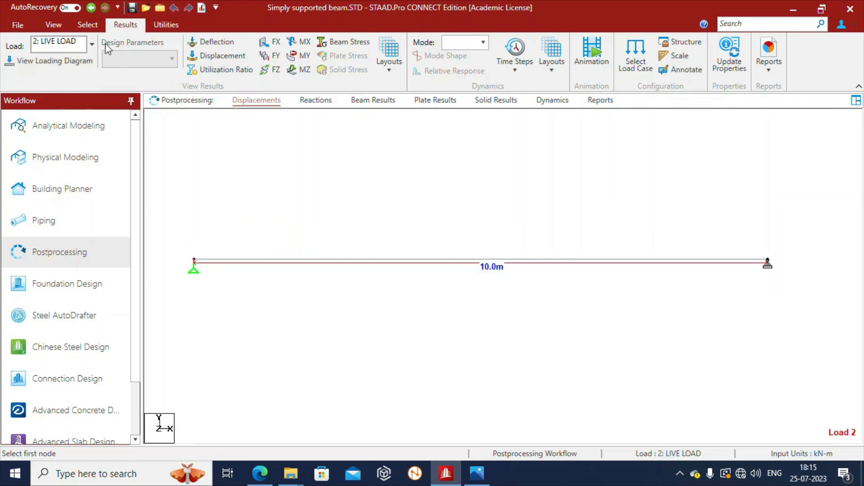
{"action": "left_click", "coordinate": [178, 29]}
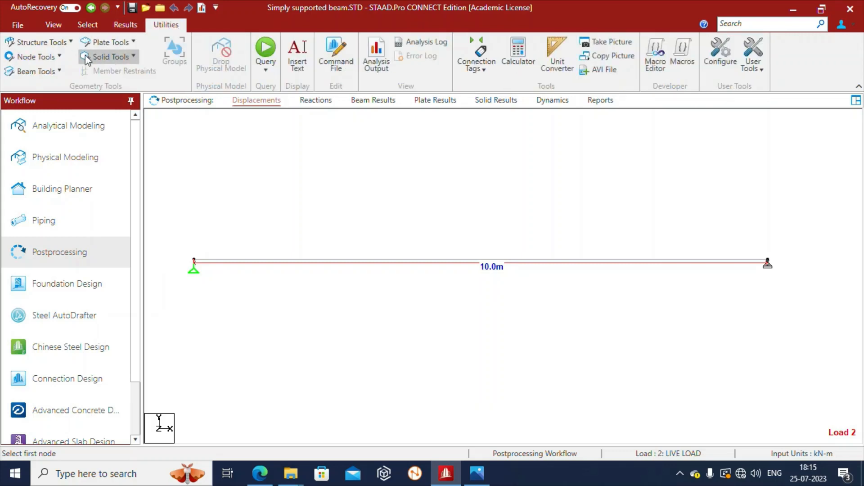
{"action": "left_click", "coordinate": [62, 55]}
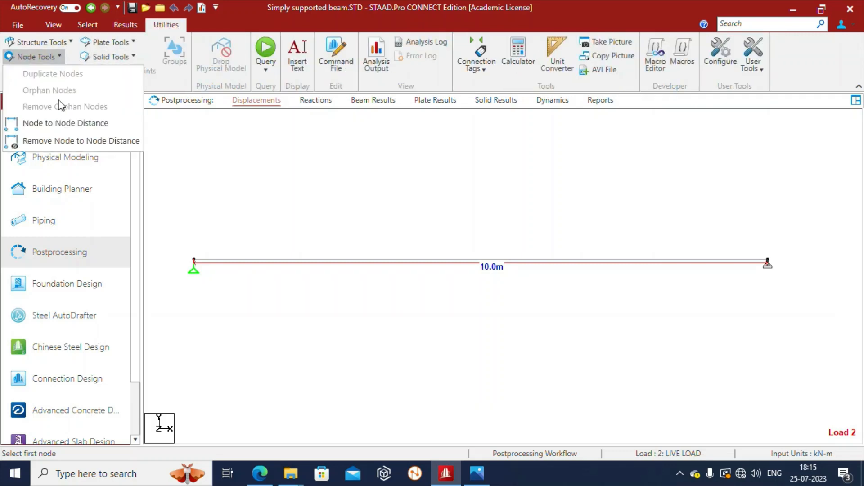
{"action": "left_click", "coordinate": [56, 140]}
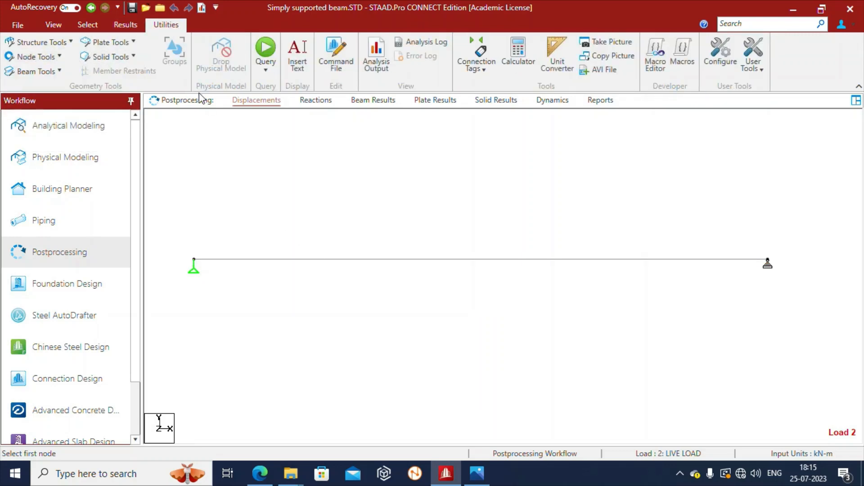
Show the beam's displacement diagram for the LIVE LOAD case.
{"action": "left_click", "coordinate": [87, 24]}
{"action": "left_click", "coordinate": [126, 25]}
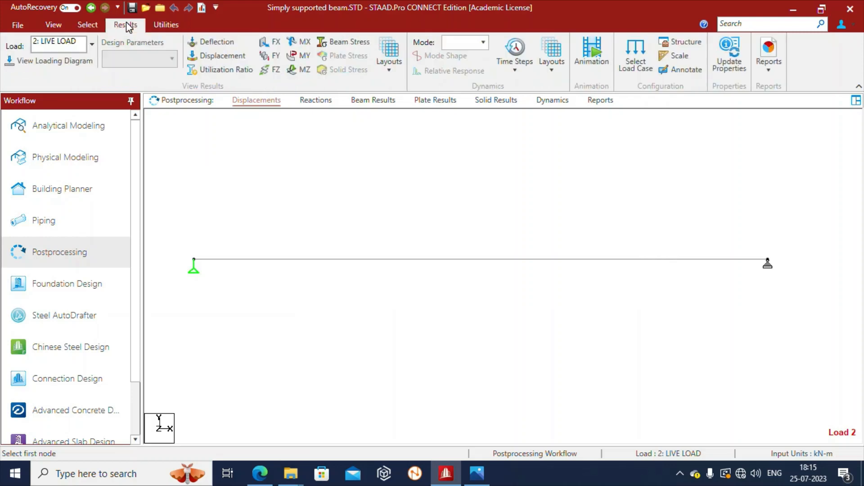
{"action": "left_click", "coordinate": [226, 55]}
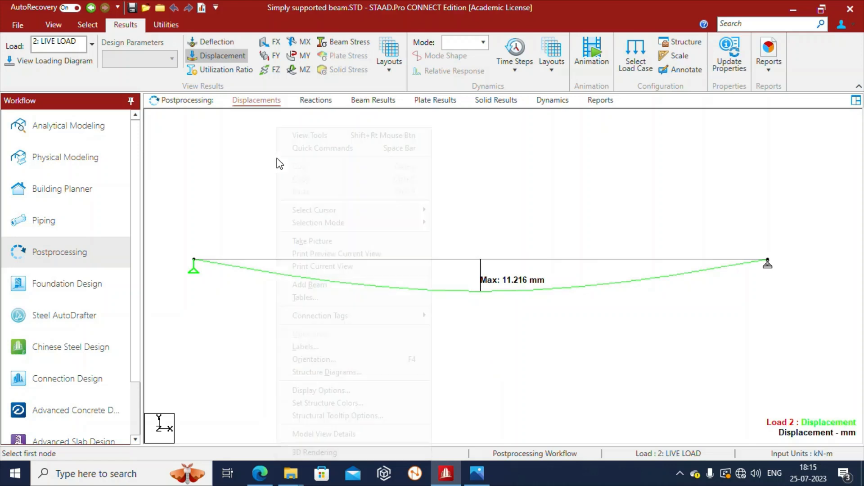
Take a picture of the displacement view with ID DISPLACEMENT and caption MAXIMUM DISPLACEMENT.
{"action": "right_click", "coordinate": [277, 158]}
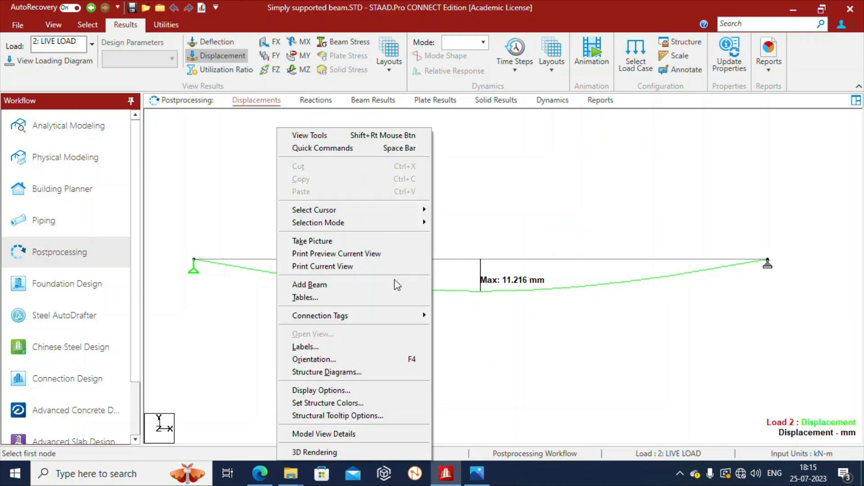
{"action": "left_click", "coordinate": [332, 244]}
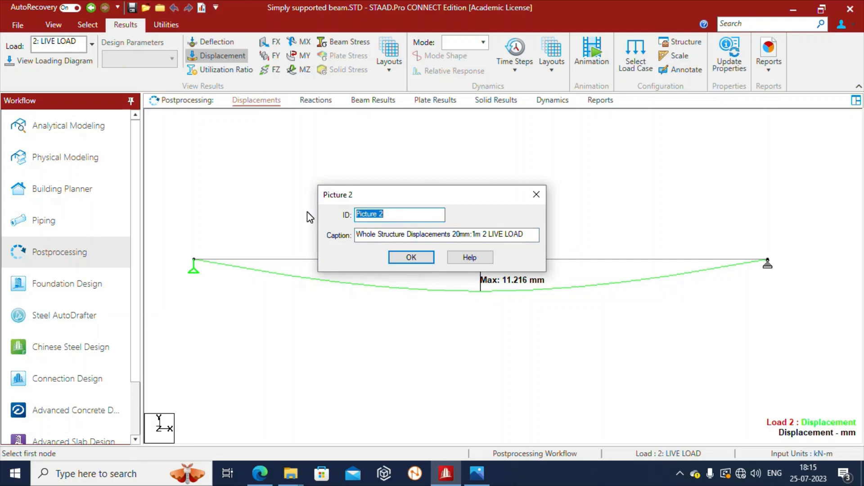
{"action": "type", "text": "DISPLACEMENT"}
{"action": "key", "text": "Tab"}
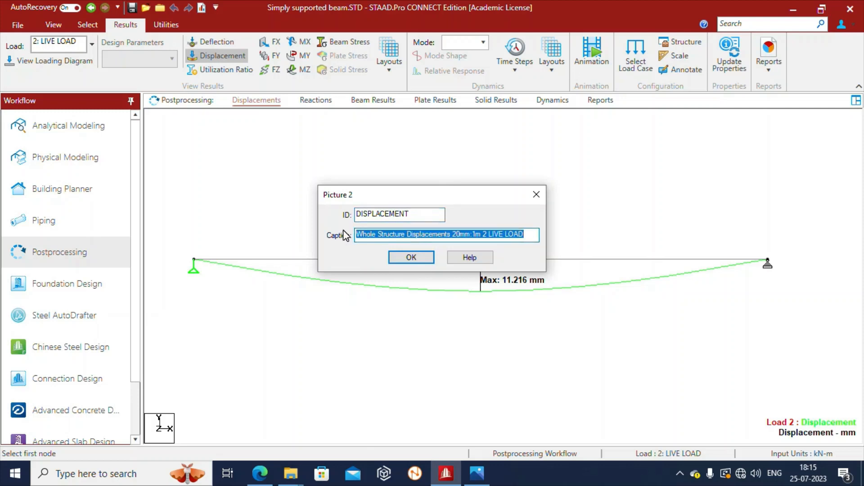
{"action": "type", "text": "MAXIMU"}
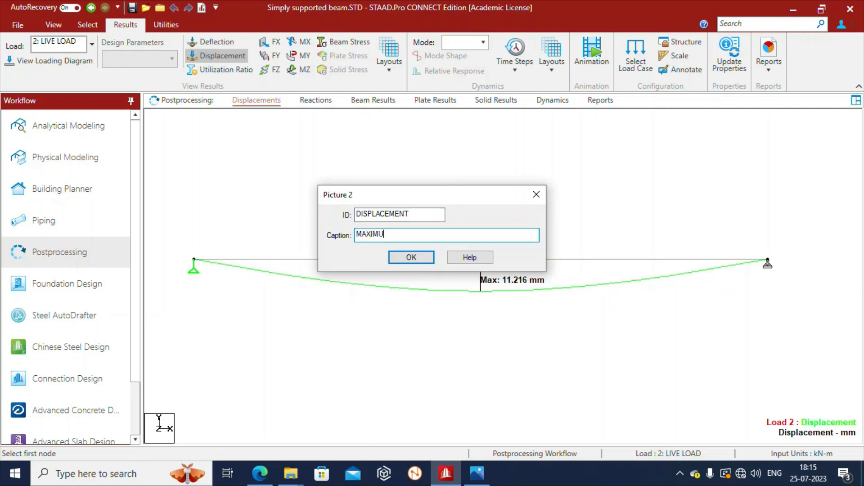
{"action": "type", "text": "M DISPLACEMENT"}
{"action": "left_click", "coordinate": [411, 257]}
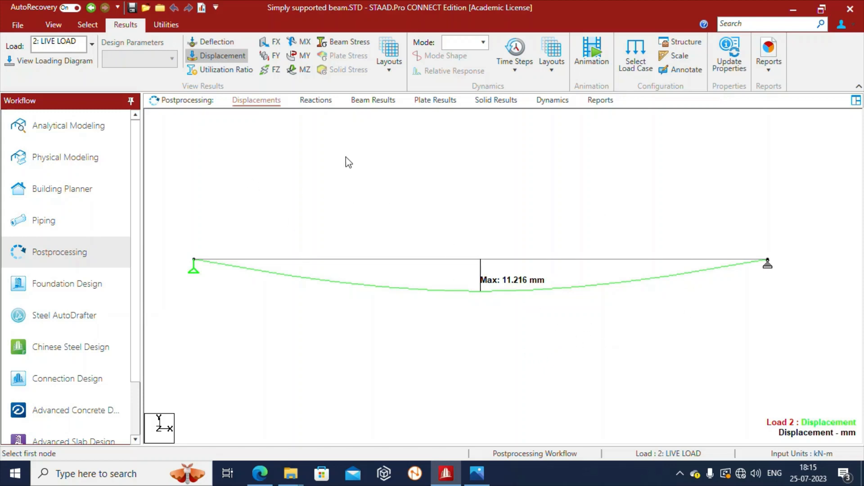
Open the support reactions in a maximized structure view and limit the reaction annotations to Global Y and Global rZ.
{"action": "left_click", "coordinate": [316, 100]}
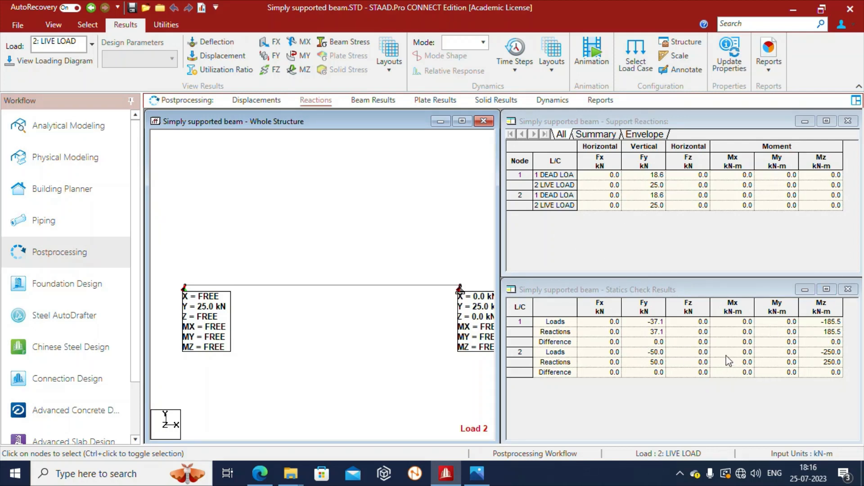
{"action": "left_click", "coordinate": [463, 122]}
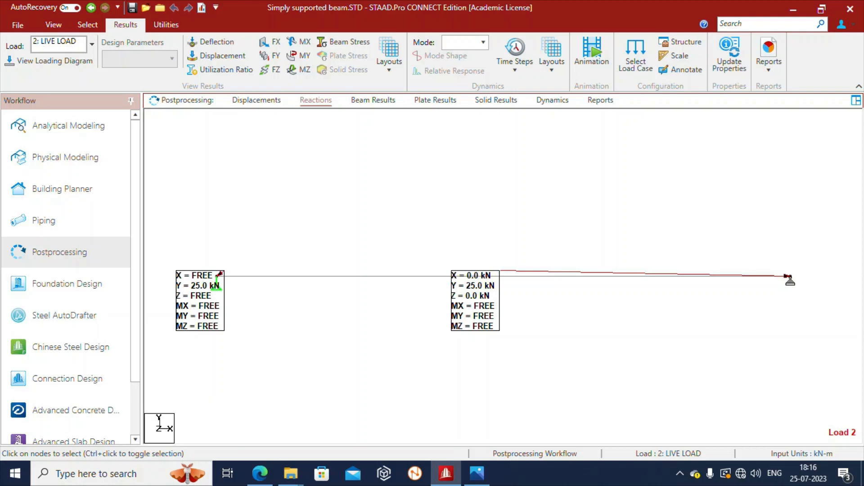
{"action": "left_click", "coordinate": [686, 70]}
{"action": "left_click_drag", "start_coordinate": [431, 119], "coordinate": [438, 81]}
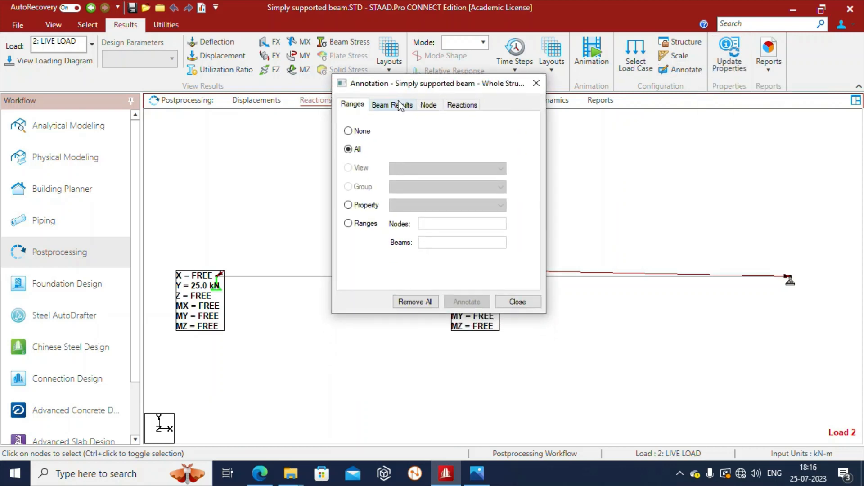
{"action": "left_click", "coordinate": [400, 105]}
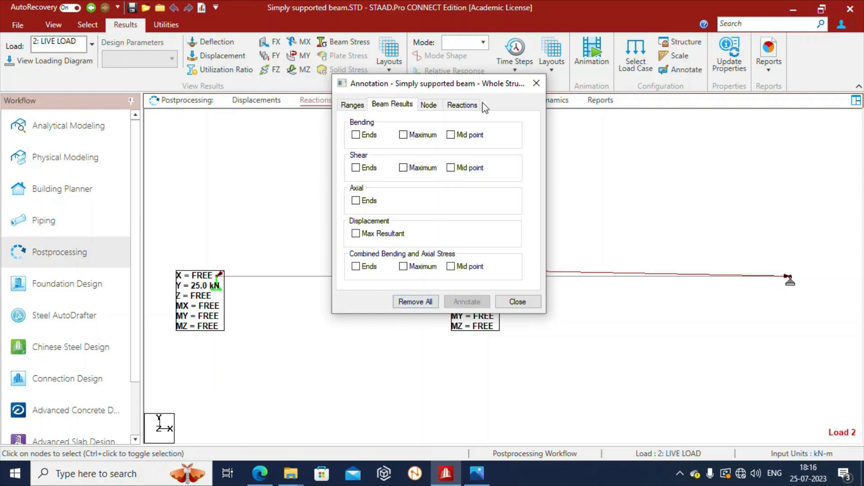
{"action": "left_click", "coordinate": [464, 105]}
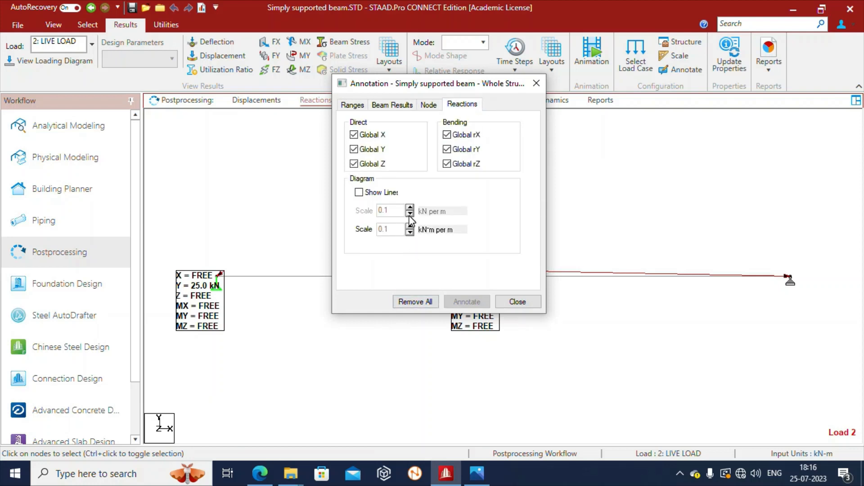
{"action": "left_click", "coordinate": [368, 135]}
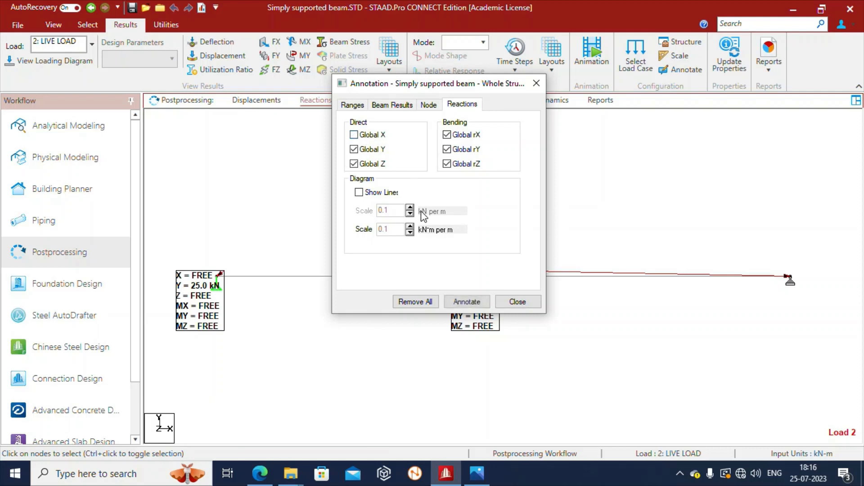
{"action": "left_click", "coordinate": [354, 165]}
{"action": "left_click", "coordinate": [466, 135]}
{"action": "left_click", "coordinate": [466, 149]}
Annotate the reactions with diagram lines shown at scales of 25 kN per m and 25 kN-m per m.
{"action": "left_click", "coordinate": [359, 193]}
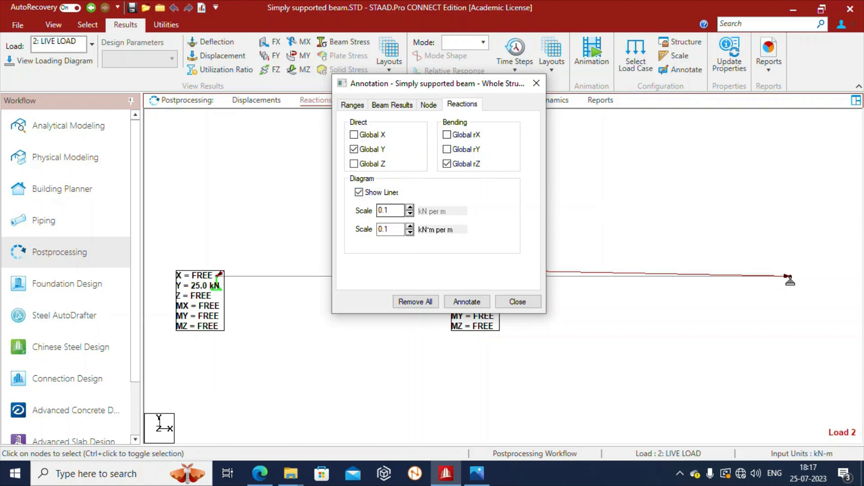
{"action": "left_click_drag", "start_coordinate": [388, 210], "coordinate": [363, 238]}
{"action": "type", "text": "2525"}
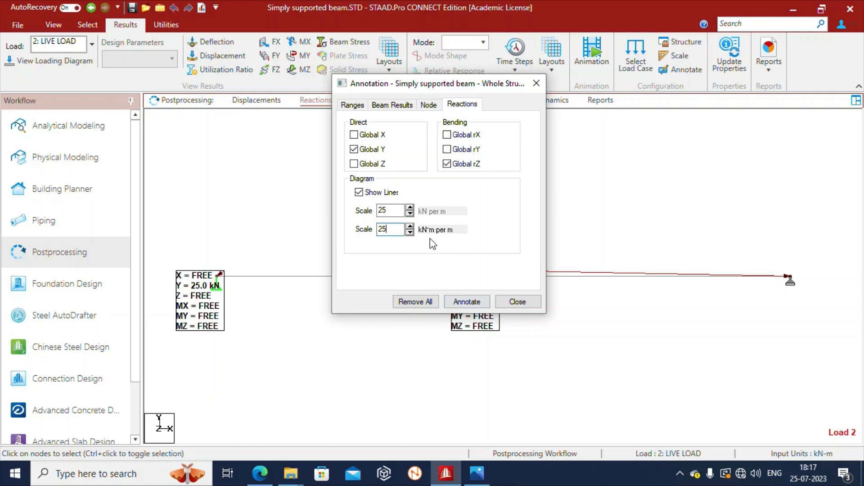
{"action": "left_click", "coordinate": [464, 302]}
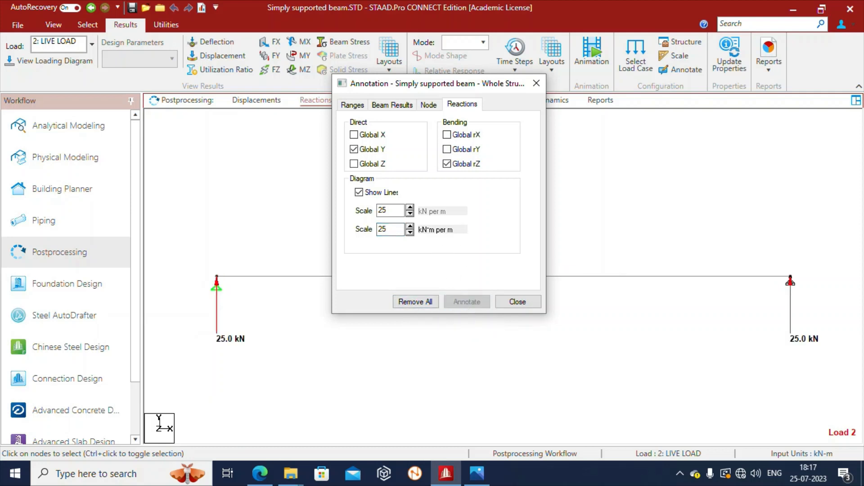
{"action": "left_click", "coordinate": [536, 83]}
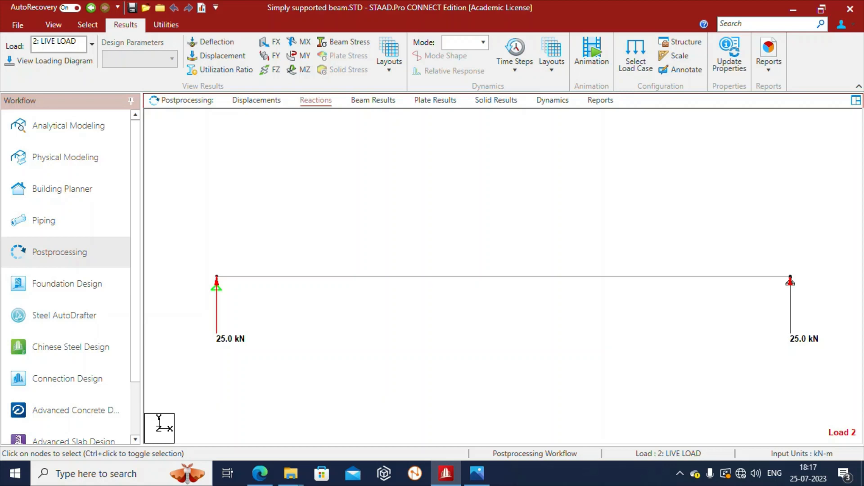
Show the loading diagram with the reactions and take a picture with REACTION FORCES as both ID and caption.
{"action": "left_click", "coordinate": [51, 63]}
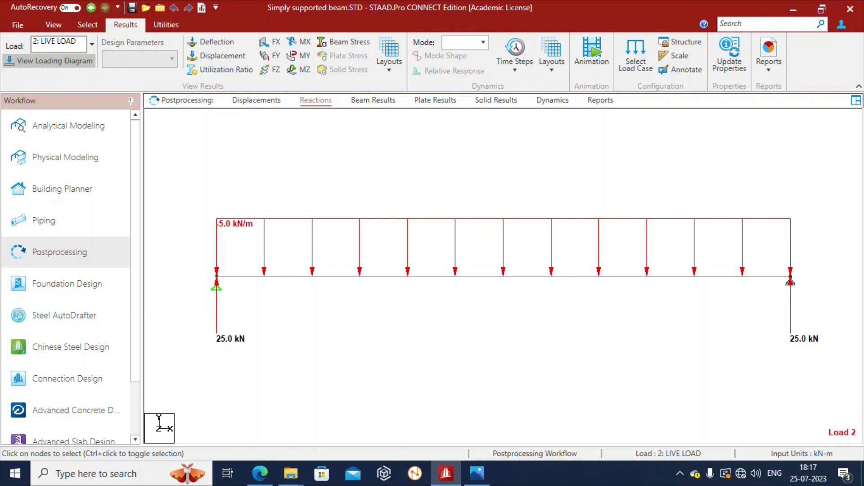
{"action": "right_click", "coordinate": [365, 129]}
{"action": "left_click", "coordinate": [400, 241]}
{"action": "key", "text": "shift+Tab"}
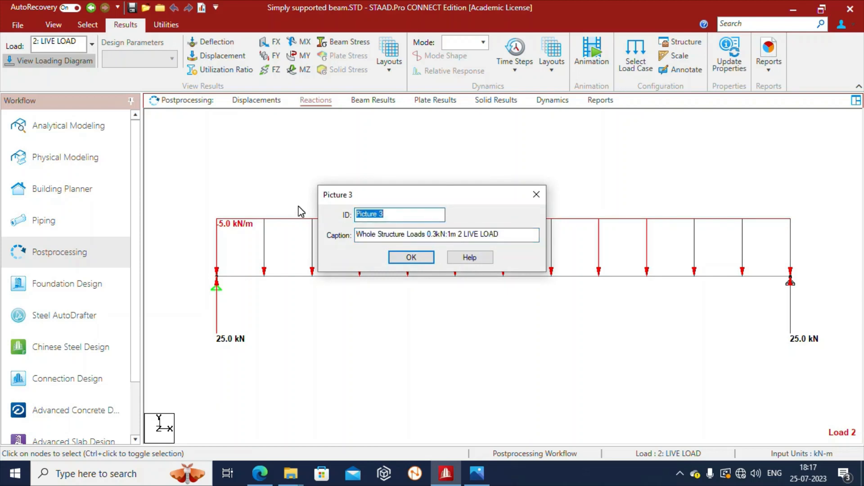
{"action": "type", "text": "REACTION FORCES"}
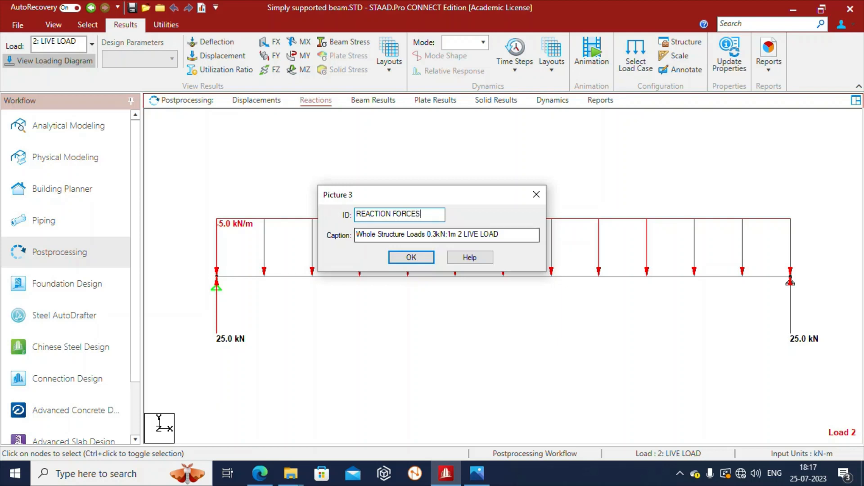
{"action": "key", "text": "Tab"}
{"action": "type", "text": "REACTION FORCES"}
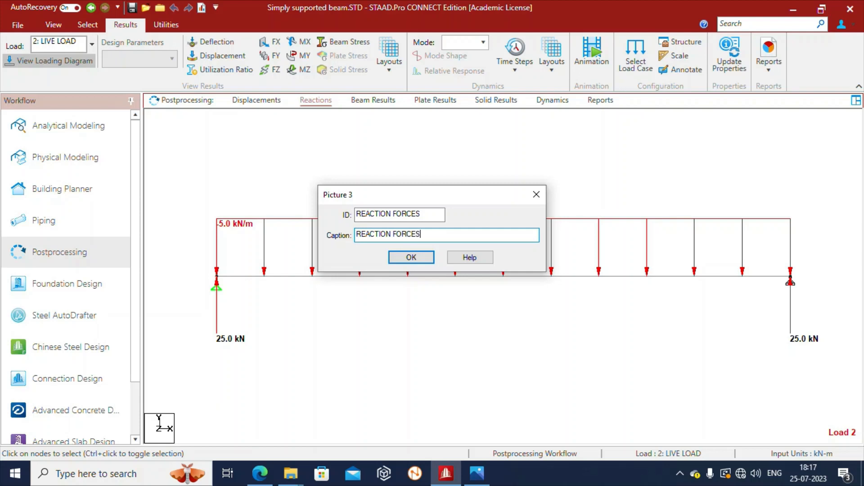
{"action": "left_click", "coordinate": [405, 260]}
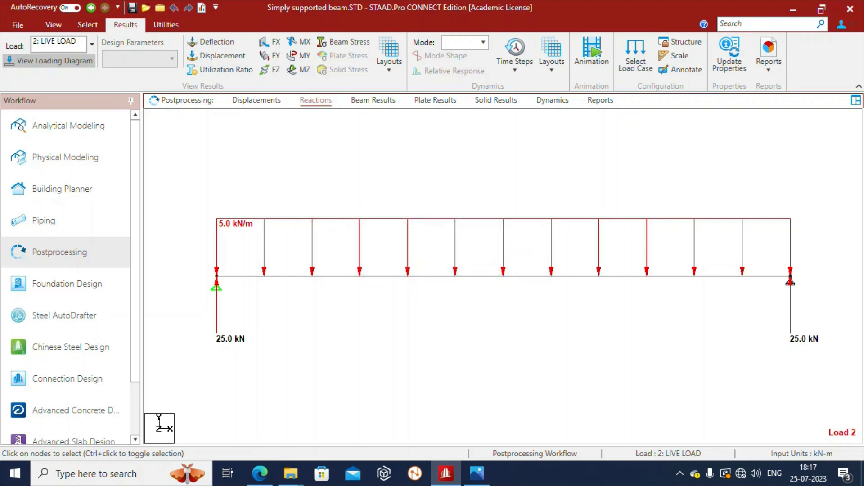
Open the beam results in a maximized structure view and annotate the maximum bending moment on the diagram.
{"action": "left_click", "coordinate": [383, 101]}
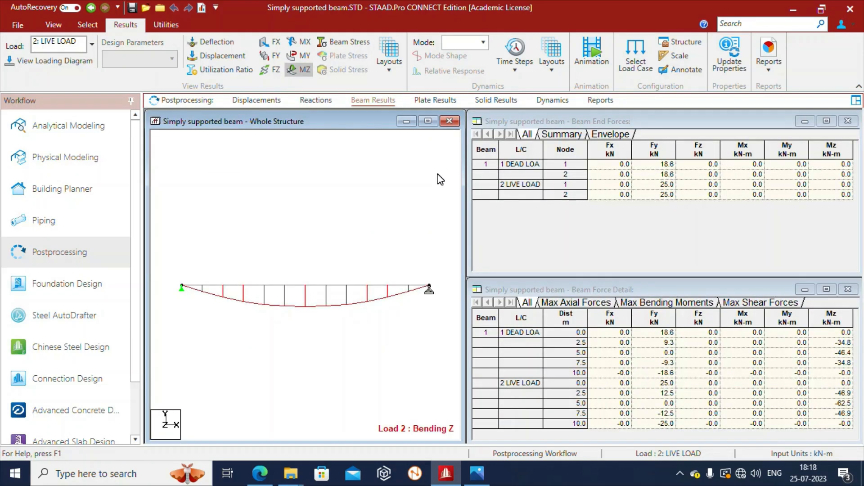
{"action": "left_click", "coordinate": [427, 121]}
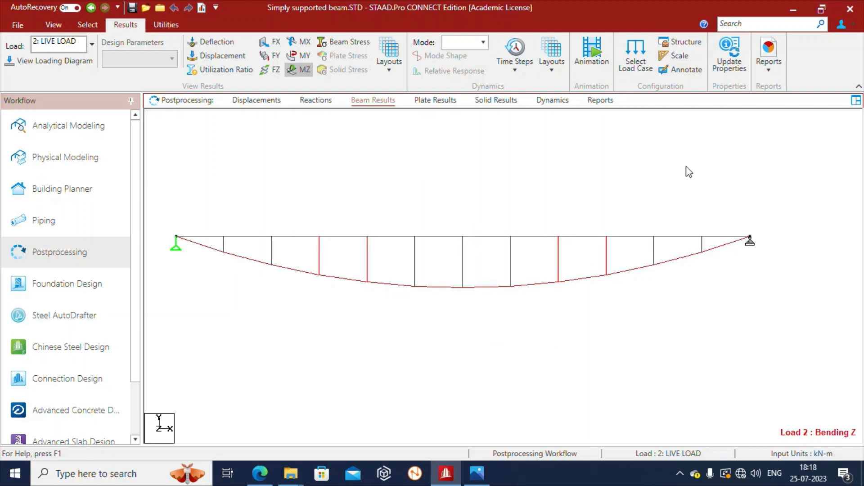
{"action": "left_click", "coordinate": [684, 72]}
{"action": "left_click_drag", "start_coordinate": [422, 108], "coordinate": [546, 43]}
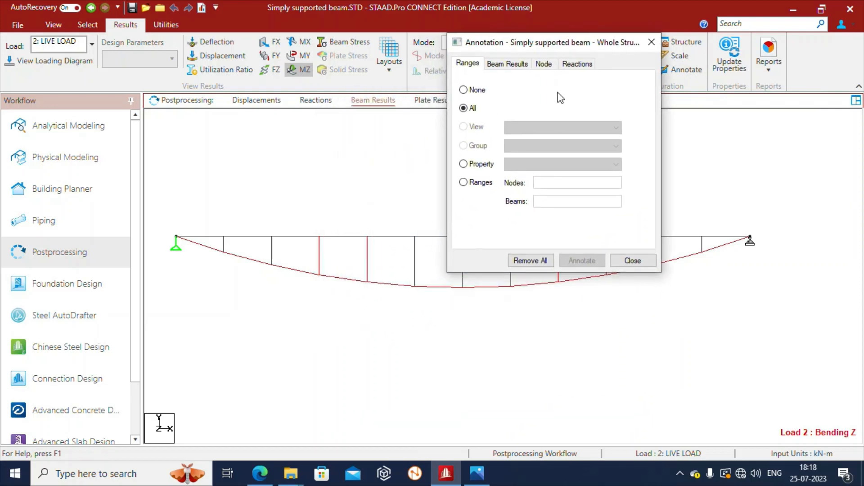
{"action": "left_click", "coordinate": [513, 66]}
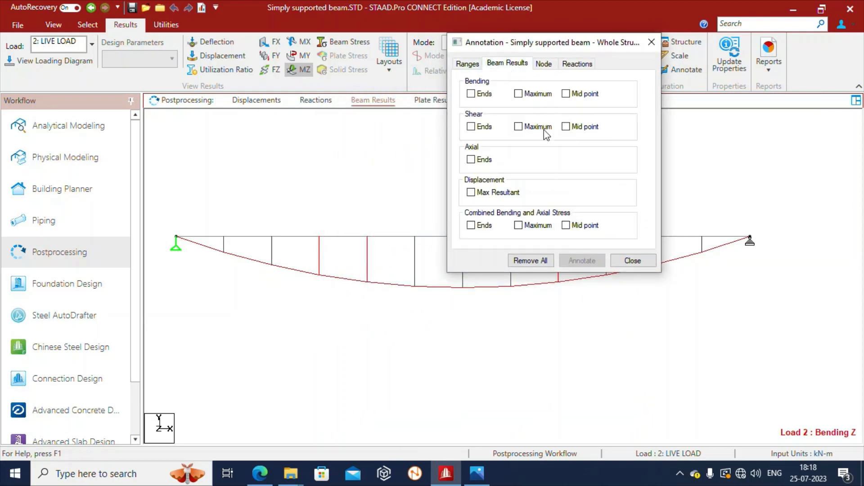
{"action": "left_click", "coordinate": [518, 94]}
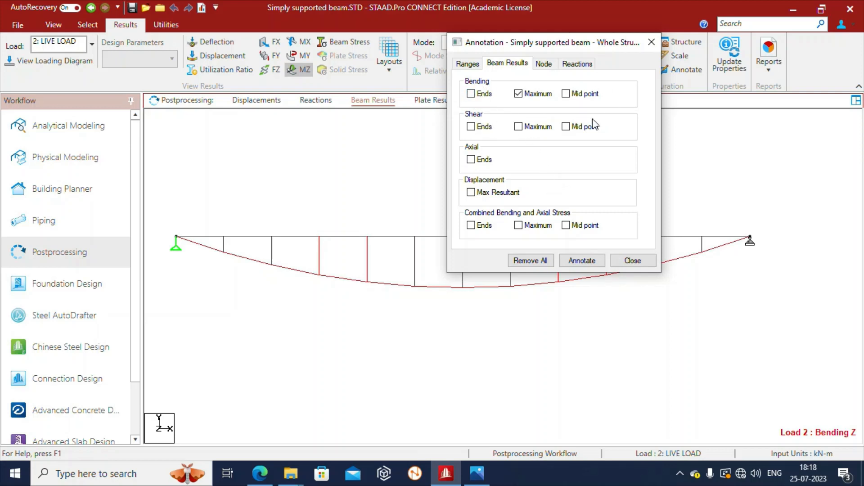
{"action": "left_click", "coordinate": [583, 260]}
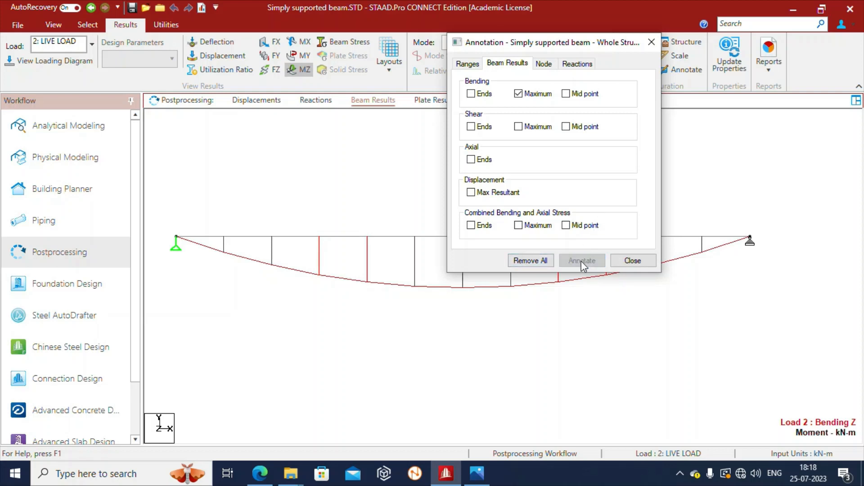
{"action": "left_click", "coordinate": [631, 260]}
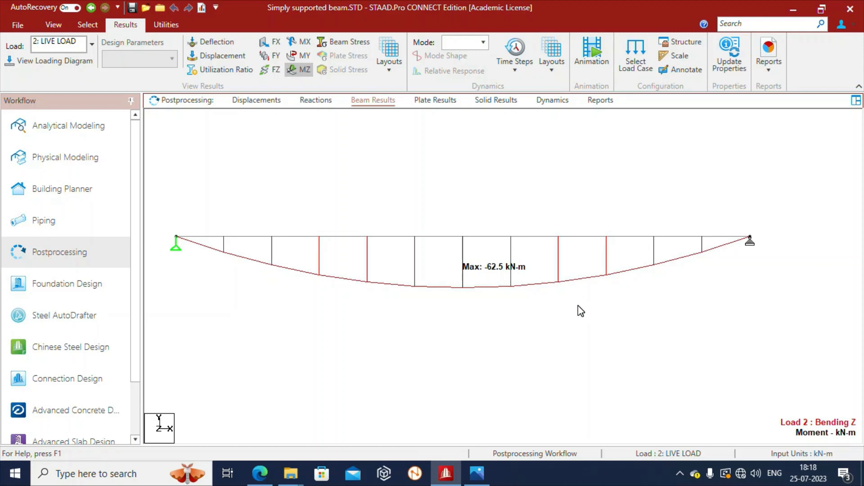
Overlay the loading diagram on the bending moment diagram and add bending annotations at the beam ends.
{"action": "middle_click_drag", "start_coordinate": [588, 298], "coordinate": [606, 289]}
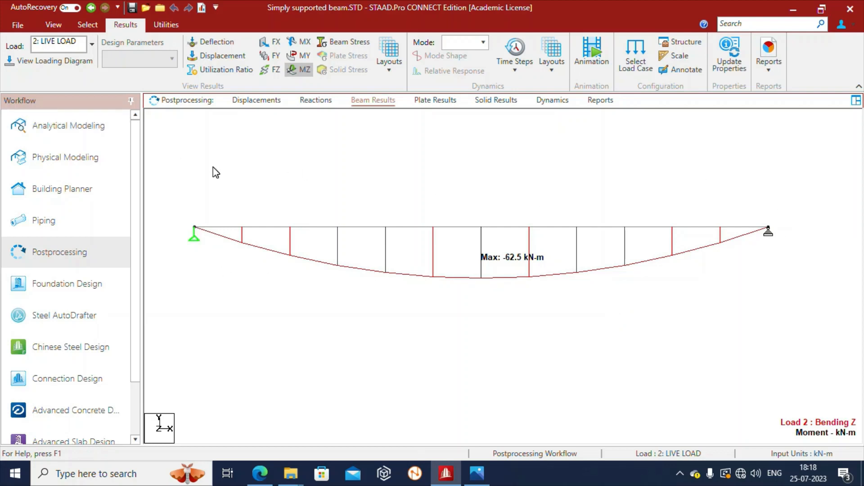
{"action": "left_click", "coordinate": [55, 62]}
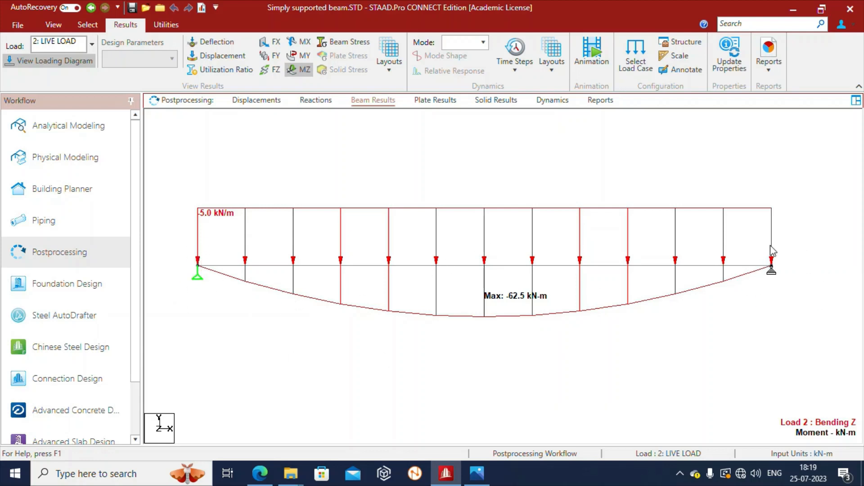
{"action": "left_click", "coordinate": [683, 72]}
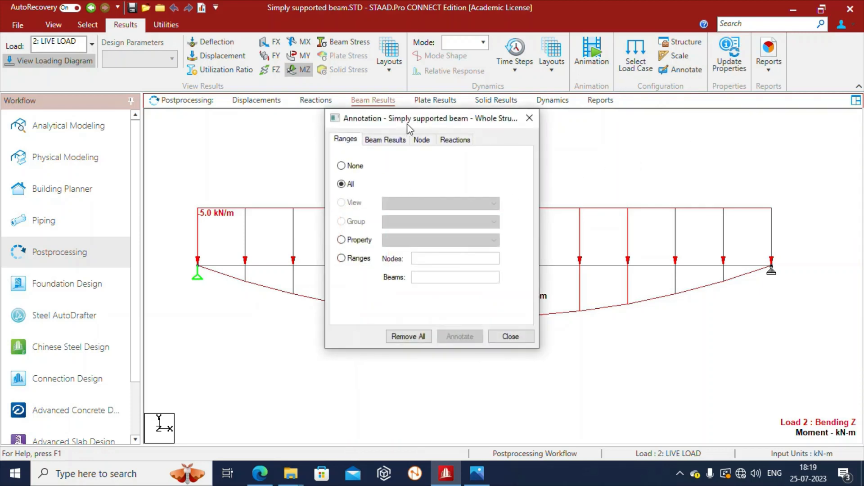
{"action": "left_click", "coordinate": [389, 140]}
{"action": "left_click_drag", "start_coordinate": [419, 122], "coordinate": [484, 61]}
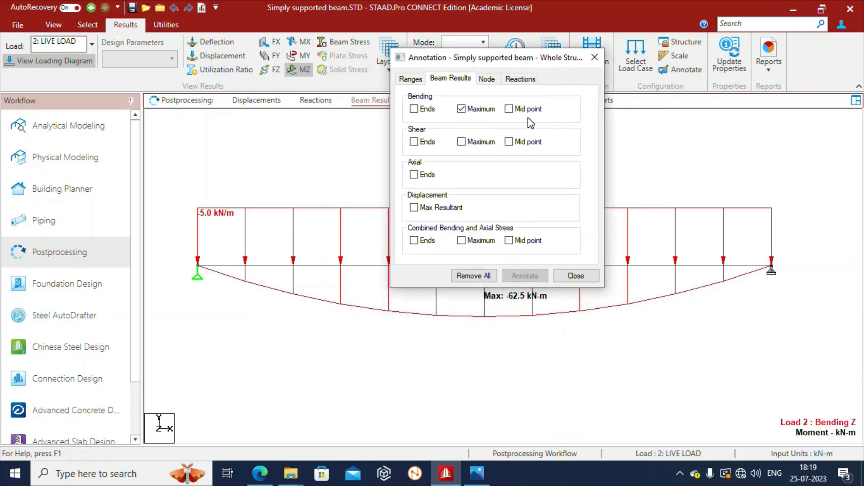
{"action": "left_click", "coordinate": [413, 108]}
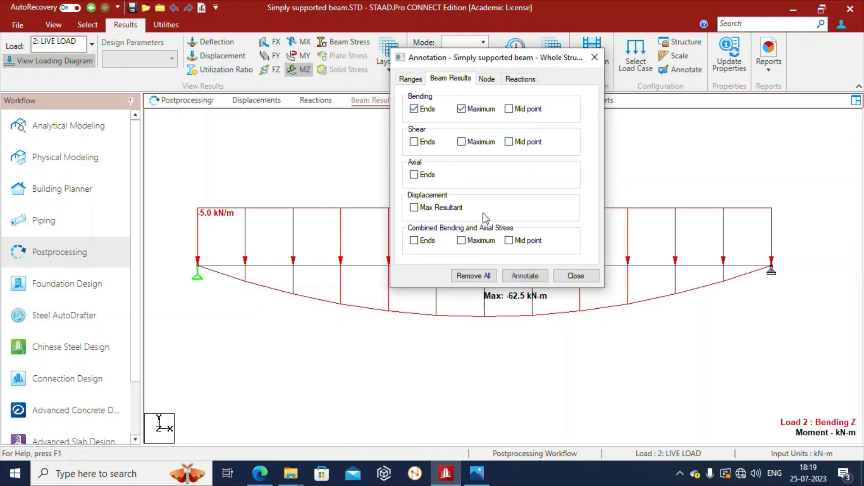
{"action": "left_click", "coordinate": [533, 277]}
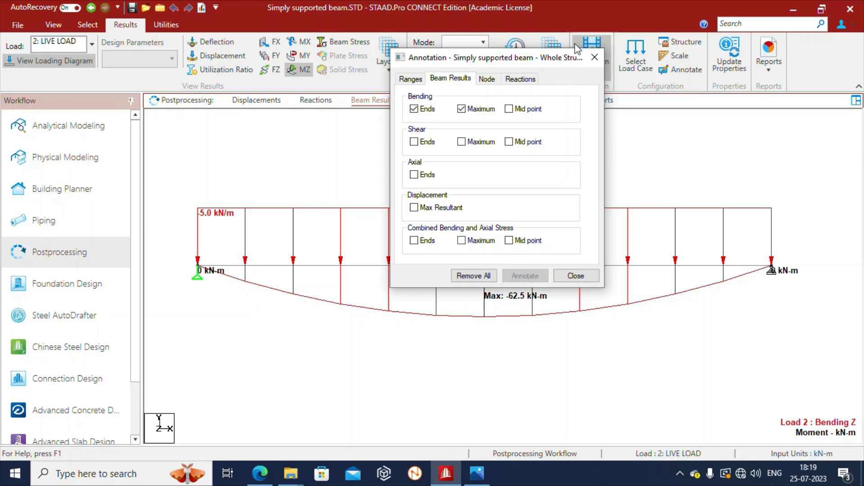
Take a picture of the annotated bending moment diagram with ID BMD and caption BENDING MOMENT DIAGRAM.
{"action": "left_click", "coordinate": [576, 275]}
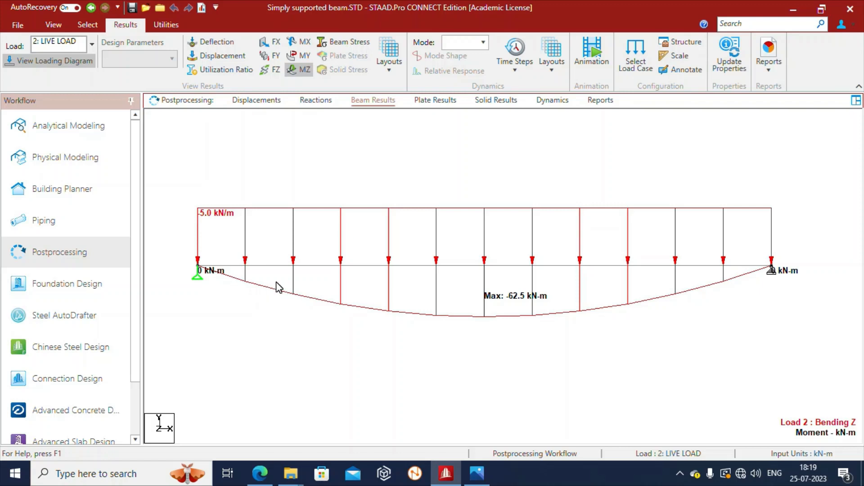
{"action": "right_click", "coordinate": [332, 139]}
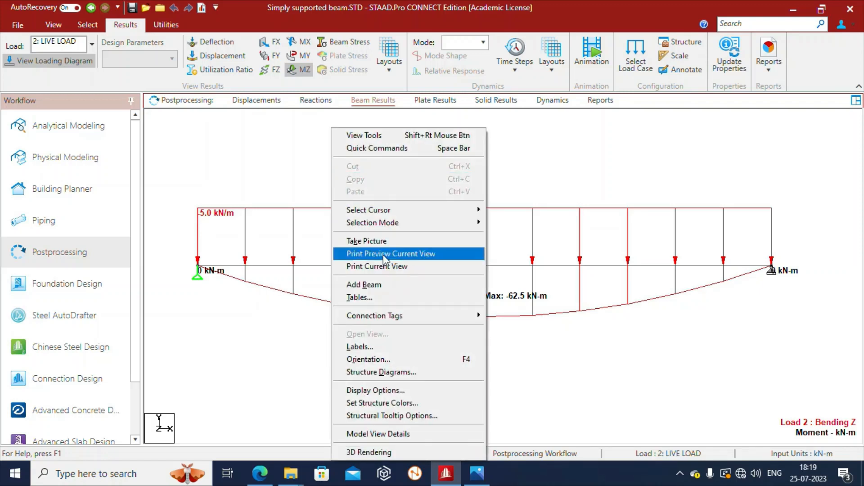
{"action": "left_click", "coordinate": [387, 240]}
{"action": "key", "text": "shift+Tab"}
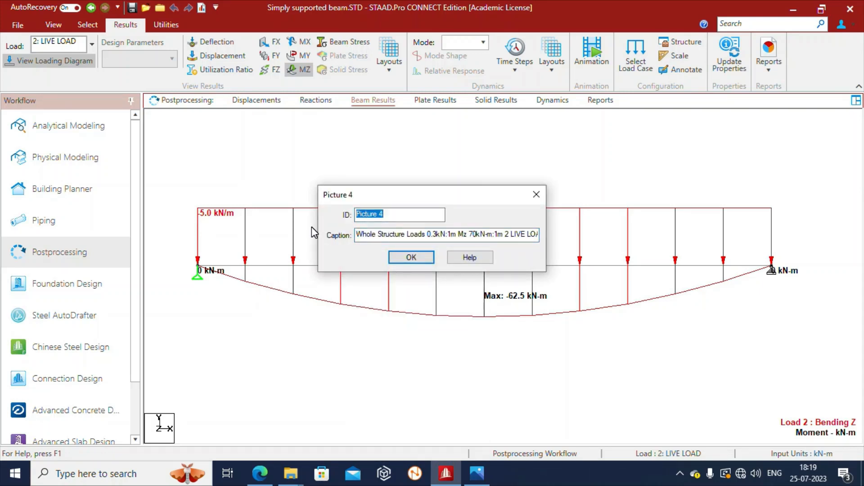
{"action": "type", "text": "BMD"}
{"action": "key", "text": "Tab"}
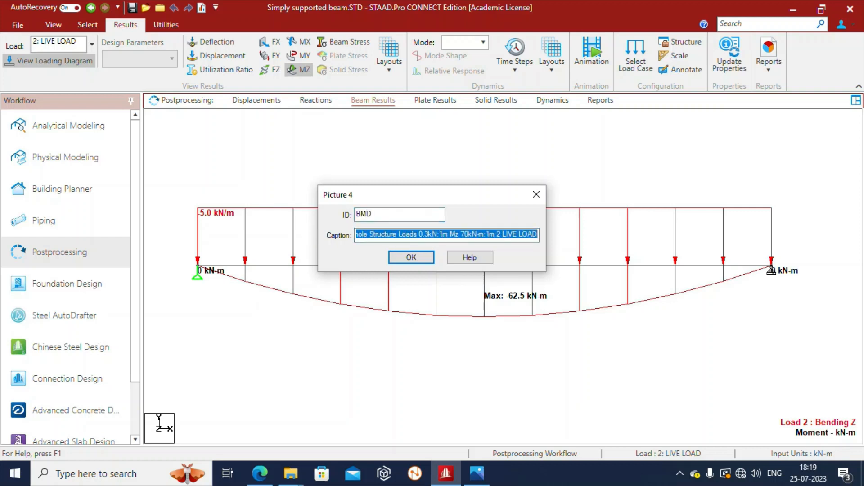
{"action": "type", "text": "BENDING MOMEN"}
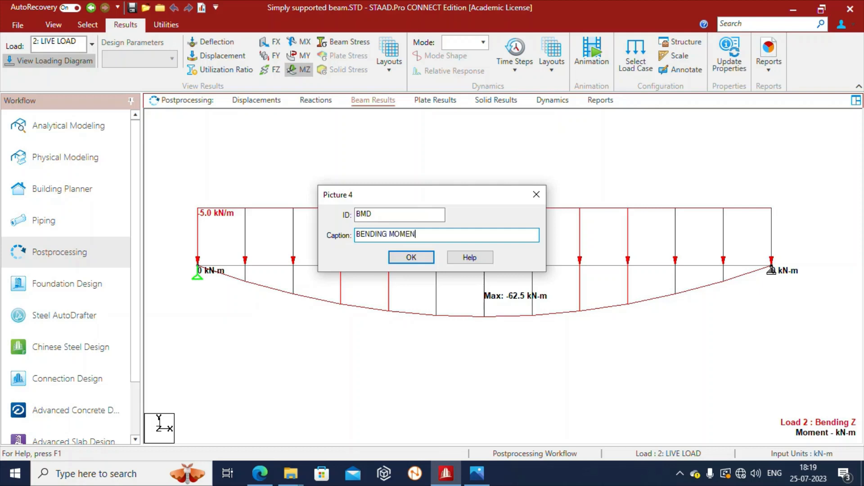
{"action": "type", "text": "T DIAGRAM"}
{"action": "left_click", "coordinate": [424, 260]}
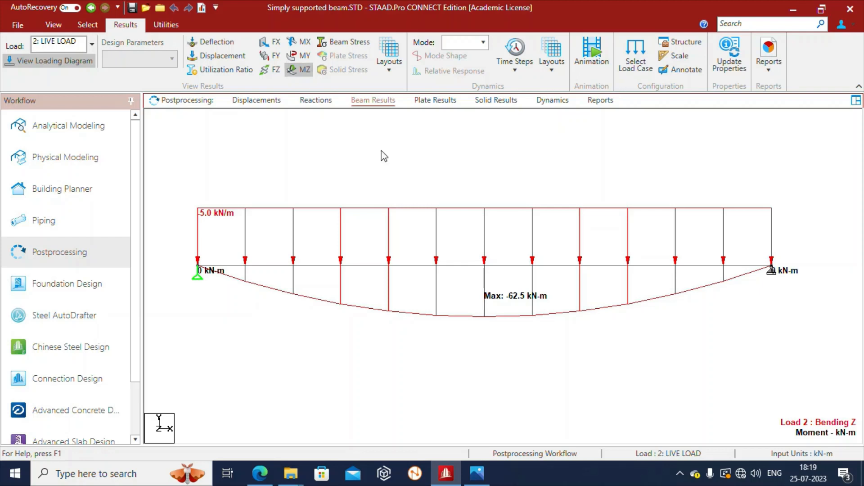
Display only the FY shear diagram for the live load, hiding the MZ bending moment and loading diagrams.
{"action": "left_click", "coordinate": [270, 55]}
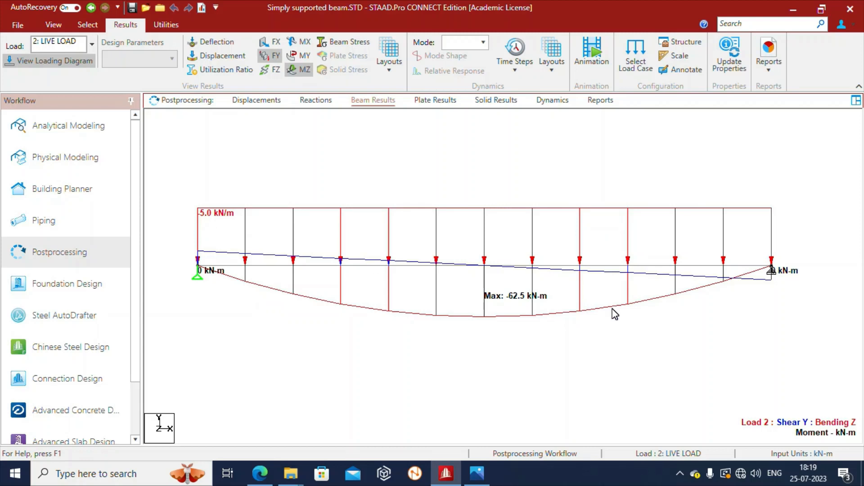
{"action": "left_click", "coordinate": [301, 71]}
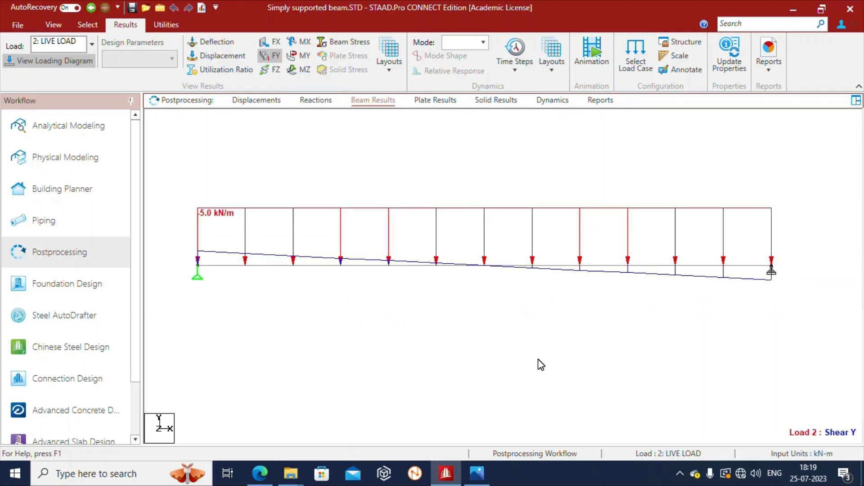
{"action": "left_click", "coordinate": [53, 60]}
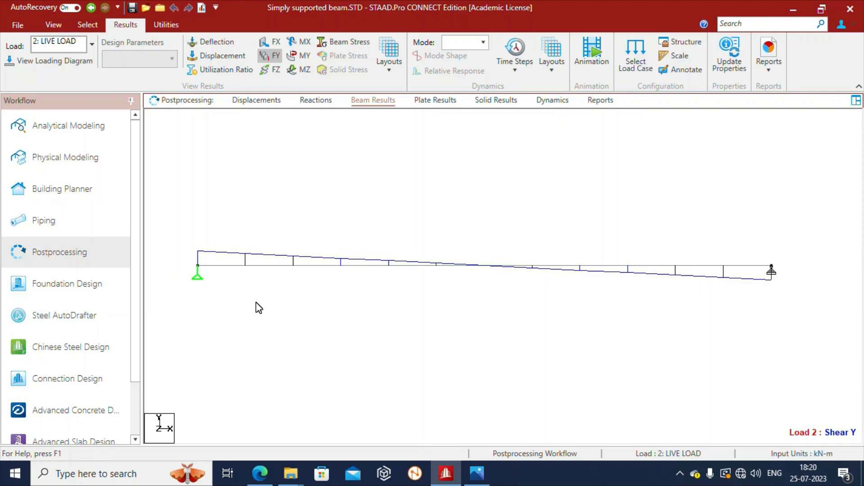
{"action": "middle_click_drag", "start_coordinate": [310, 303], "coordinate": [303, 273]}
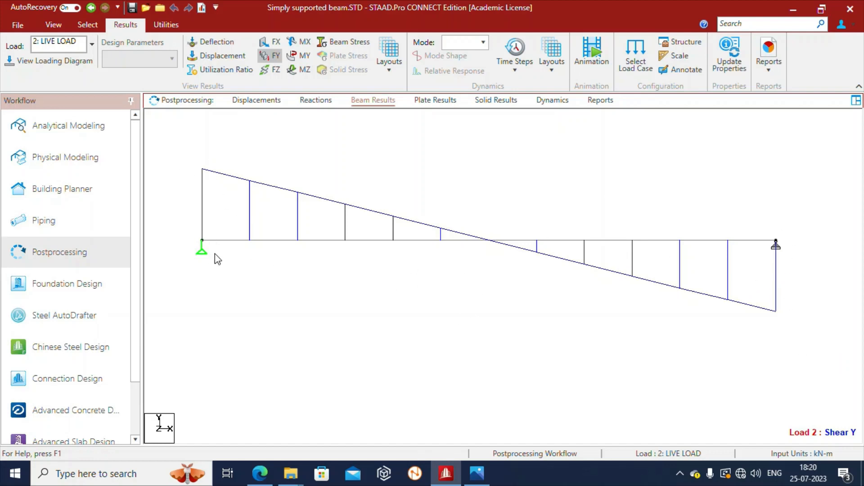
Annotate the shear force values at the beam ends on the shear diagram.
{"action": "left_click", "coordinate": [686, 71]}
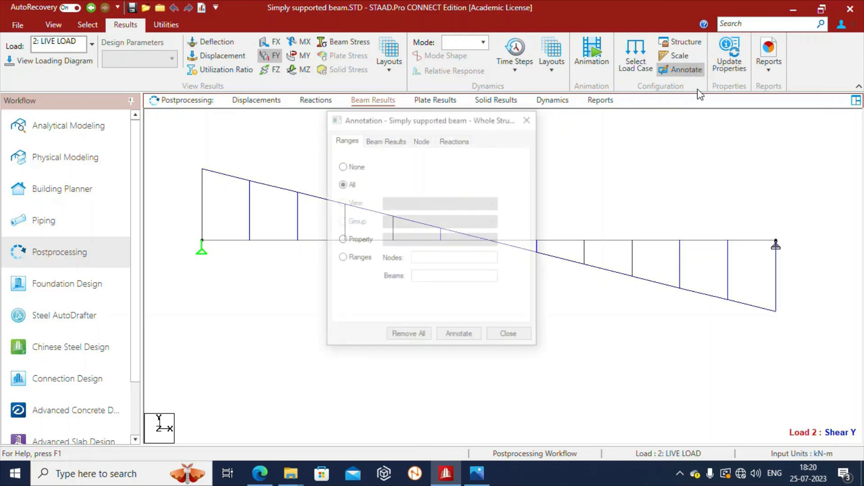
{"action": "left_click_drag", "start_coordinate": [400, 120], "coordinate": [496, 92]}
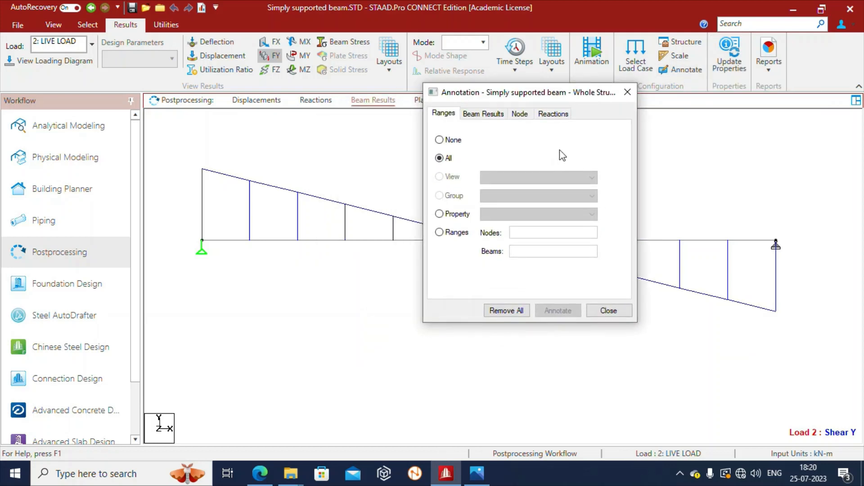
{"action": "left_click", "coordinate": [484, 113]}
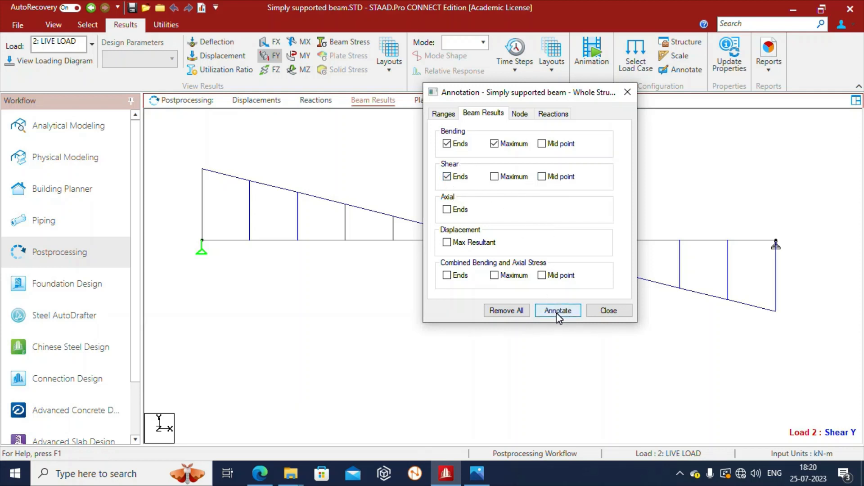
{"action": "left_click", "coordinate": [557, 312]}
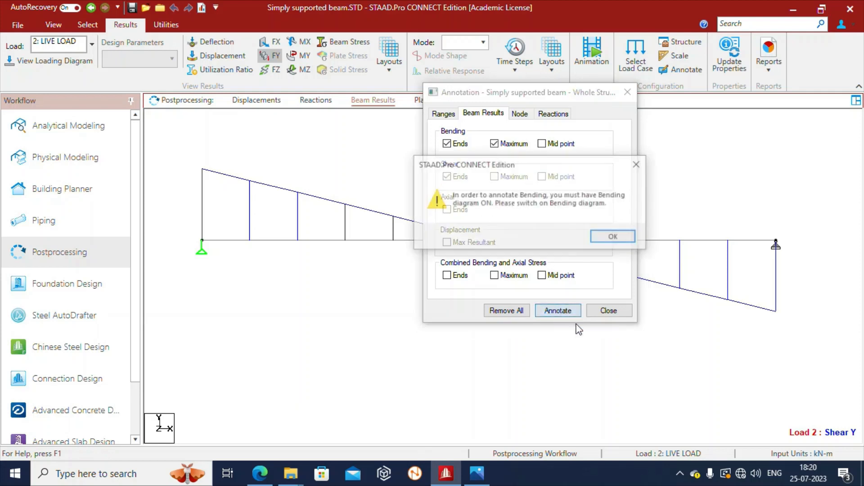
{"action": "left_click", "coordinate": [615, 238]}
{"action": "left_click", "coordinate": [602, 311]}
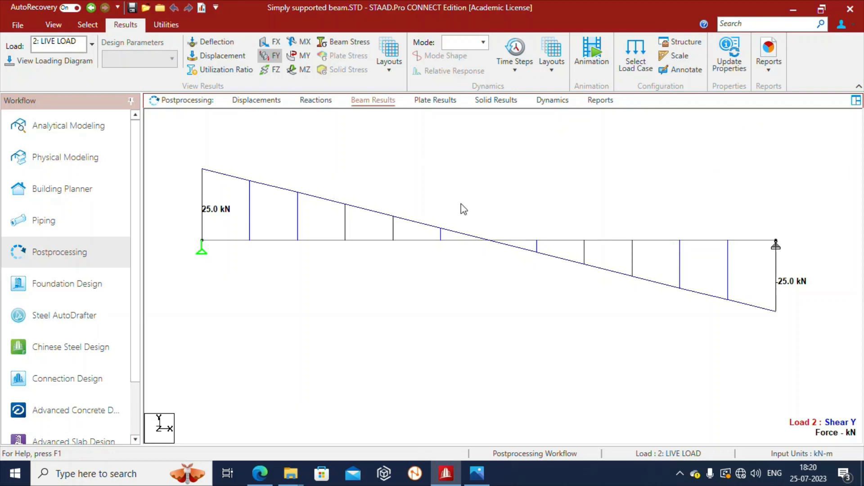
Take a picture of the shear diagram with ID SFD and caption SHEAR FORCE DIAGRAM.
{"action": "right_click", "coordinate": [365, 129]}
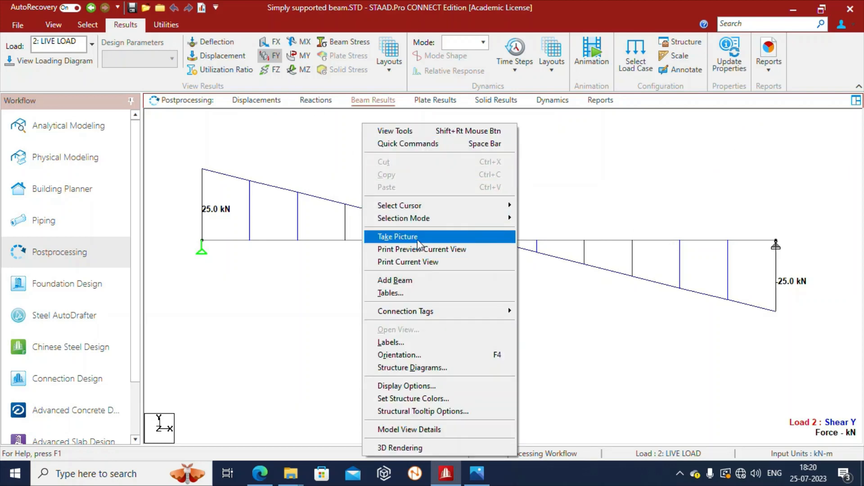
{"action": "left_click", "coordinate": [439, 236]}
{"action": "left_click_drag", "start_coordinate": [391, 213], "coordinate": [349, 218]}
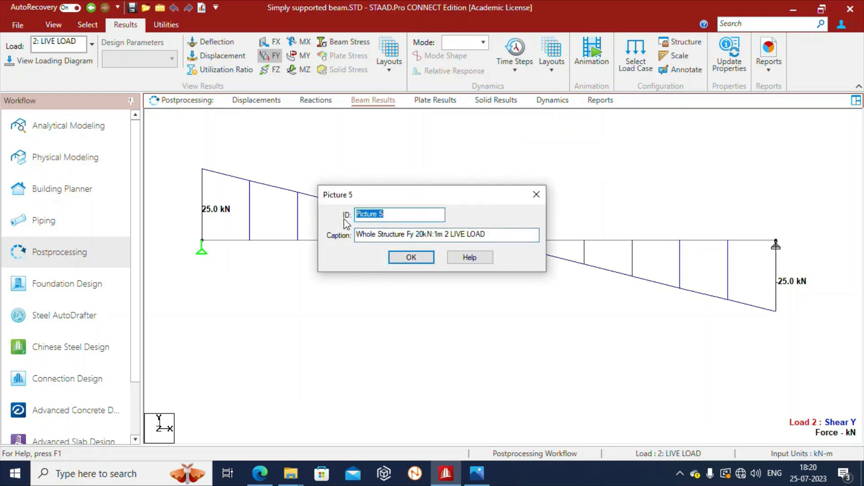
{"action": "type", "text": "SFD"}
{"action": "left_click_drag", "start_coordinate": [536, 235], "coordinate": [332, 247]}
{"action": "type", "text": "S"}
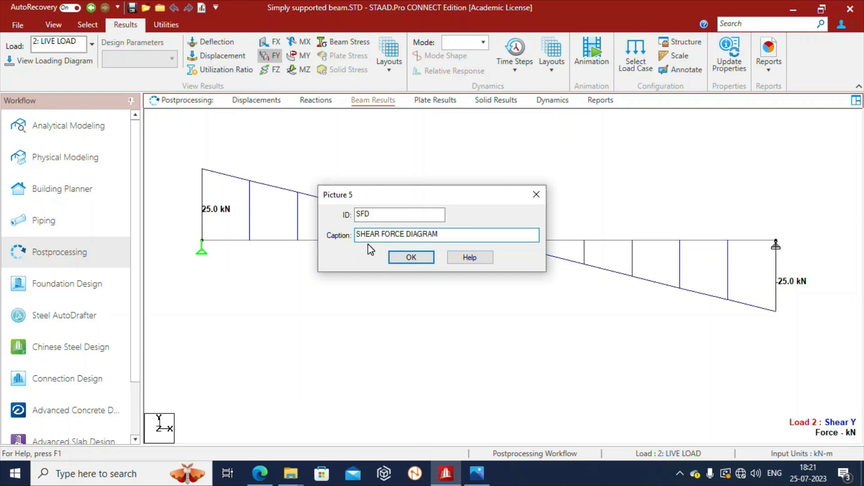
{"action": "left_click", "coordinate": [411, 258]}
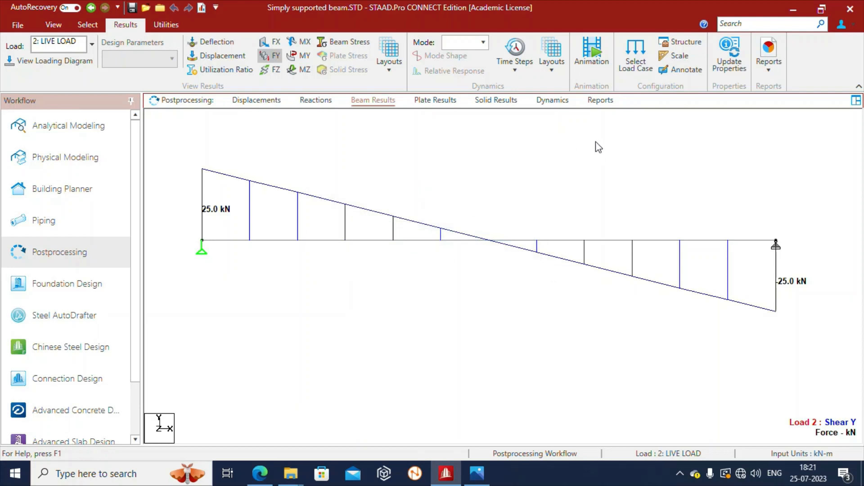
Open the report setup and add the Beam Displ Summary output to the selected report items.
{"action": "left_click", "coordinate": [602, 102]}
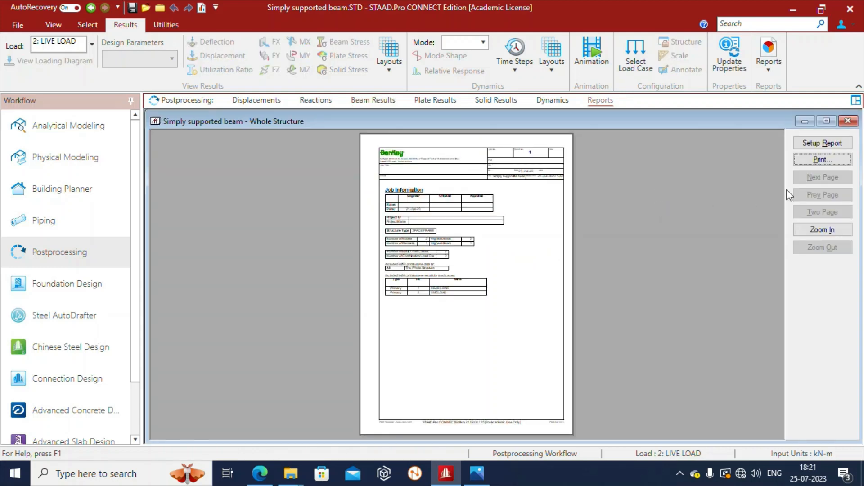
{"action": "left_click", "coordinate": [830, 144]}
{"action": "left_click_drag", "start_coordinate": [439, 112], "coordinate": [382, 63]}
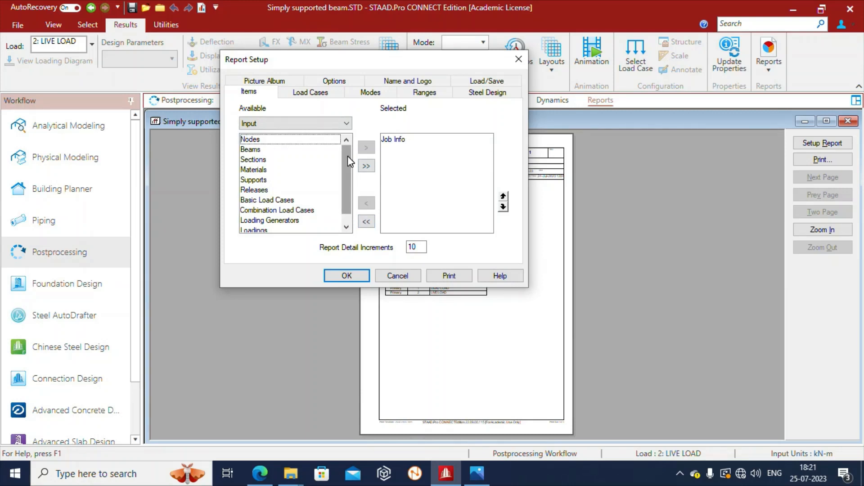
{"action": "mouse_move", "coordinate": [344, 164]}
{"action": "left_mouse_down"}
{"action": "mouse_move", "coordinate": [345, 183]}
{"action": "mouse_move", "coordinate": [347, 152]}
{"action": "left_mouse_up"}
{"action": "left_click", "coordinate": [399, 142]}
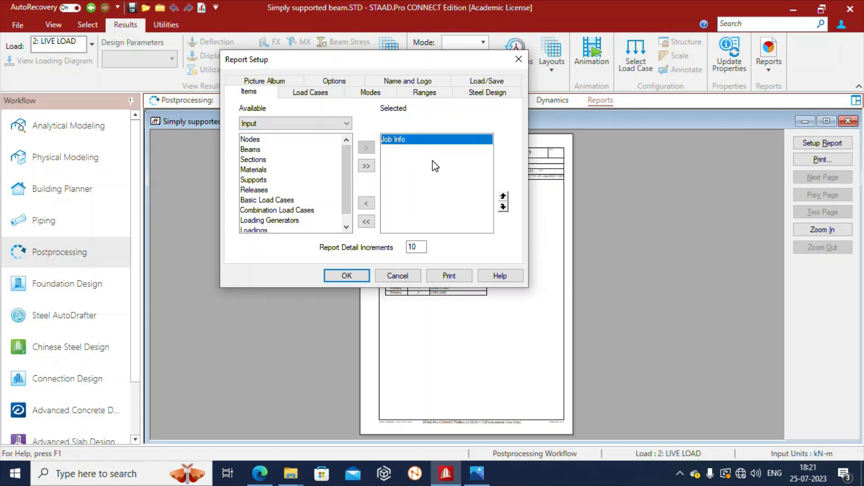
{"action": "left_click", "coordinate": [301, 122]}
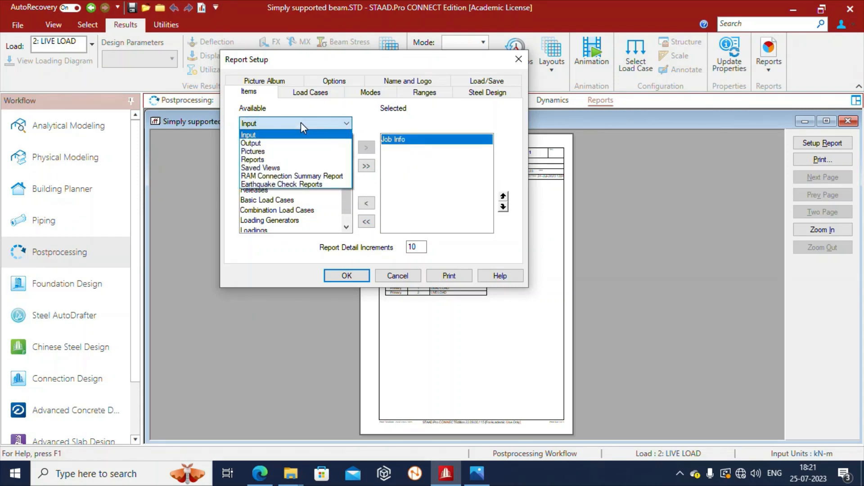
{"action": "left_click", "coordinate": [273, 143]}
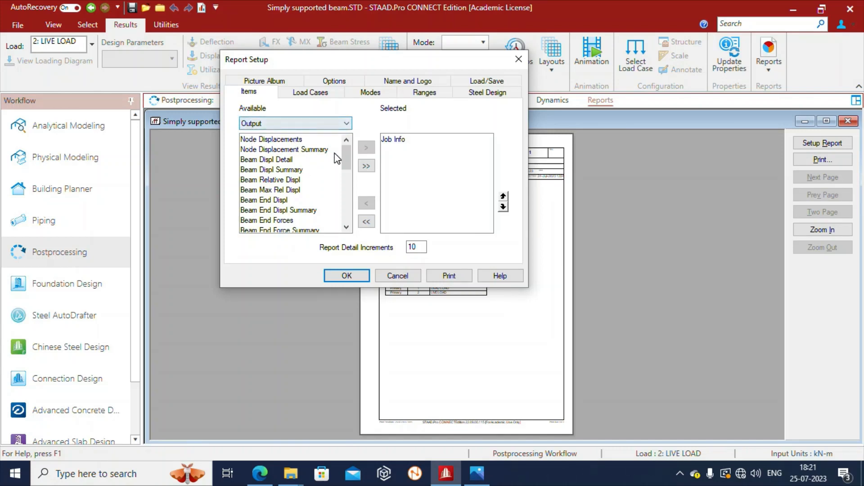
{"action": "left_click", "coordinate": [266, 170]}
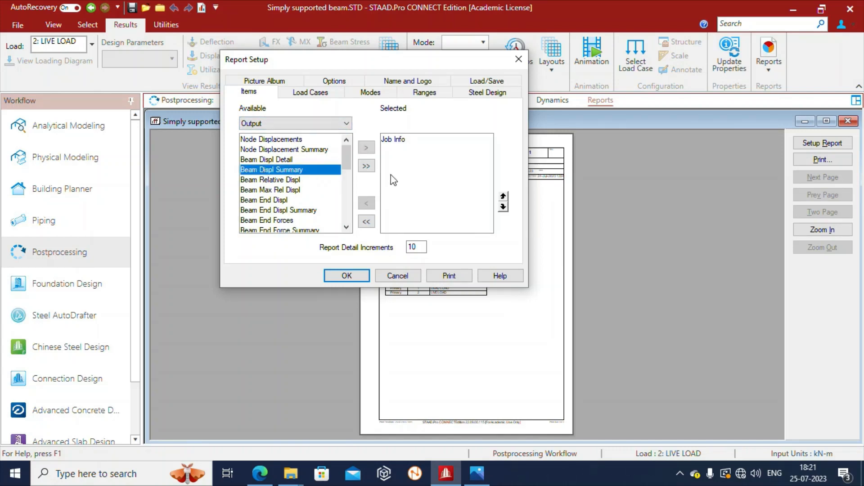
{"action": "left_click", "coordinate": [366, 148]}
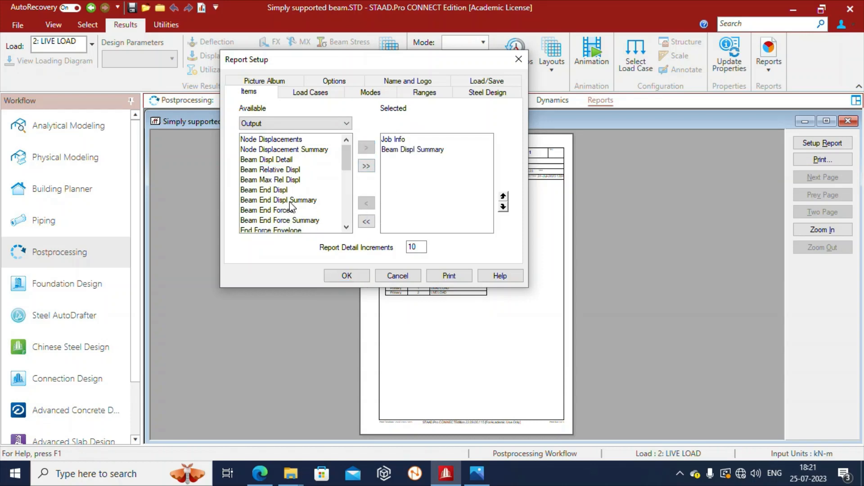
Add the Beam Max Shear Forces and Beam Max Moments outputs to the selected report items.
{"action": "scroll", "coordinate": [293, 209], "scroll_direction": "down", "scroll_amount": 2}
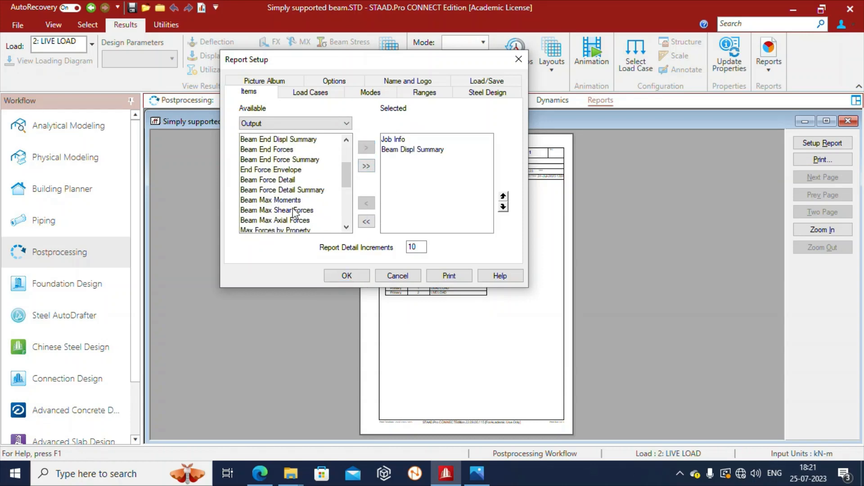
{"action": "left_click", "coordinate": [249, 212]}
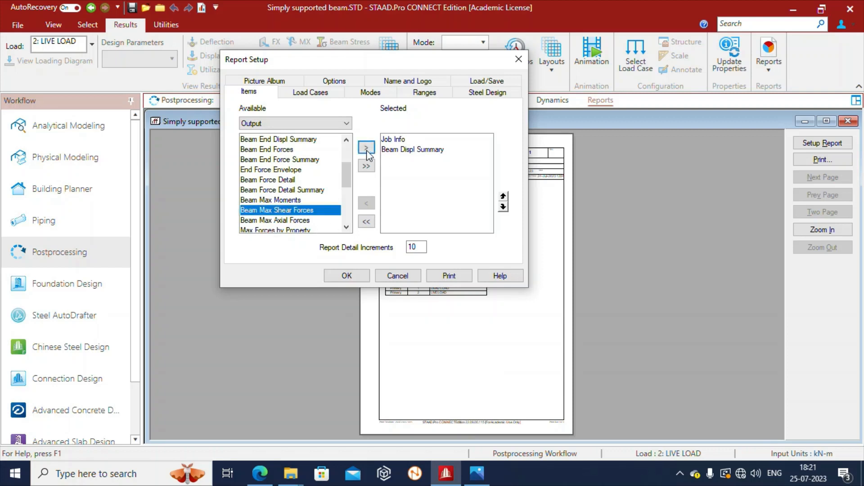
{"action": "left_click", "coordinate": [366, 149]}
{"action": "scroll", "coordinate": [299, 224], "scroll_direction": "down", "scroll_amount": 2}
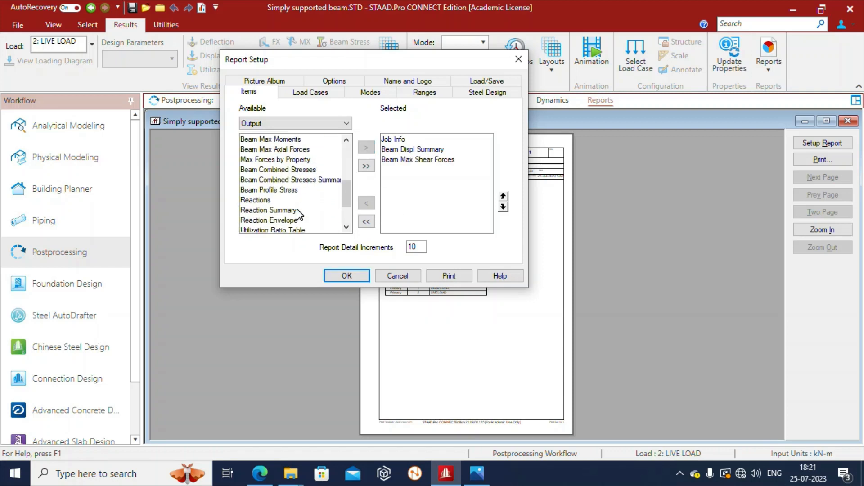
{"action": "scroll", "coordinate": [298, 222], "scroll_direction": "down", "scroll_amount": 2}
{"action": "scroll", "coordinate": [294, 207], "scroll_direction": "up", "scroll_amount": 3}
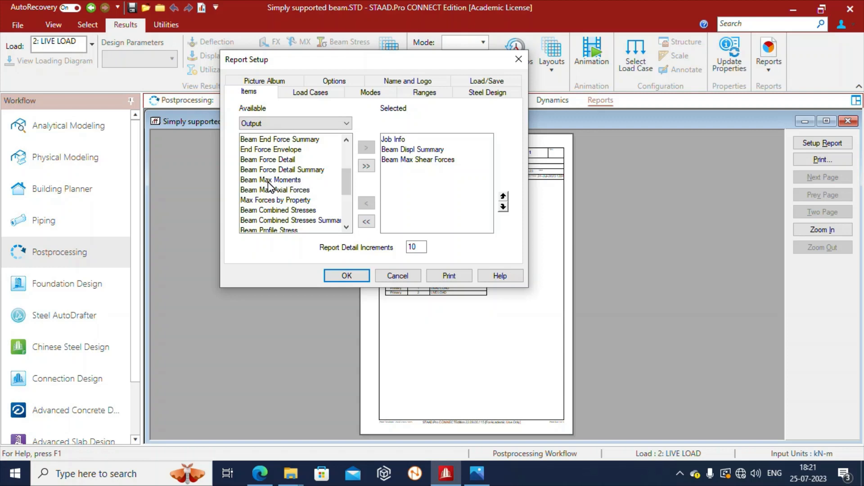
{"action": "left_click", "coordinate": [269, 180]}
{"action": "left_click", "coordinate": [365, 148]}
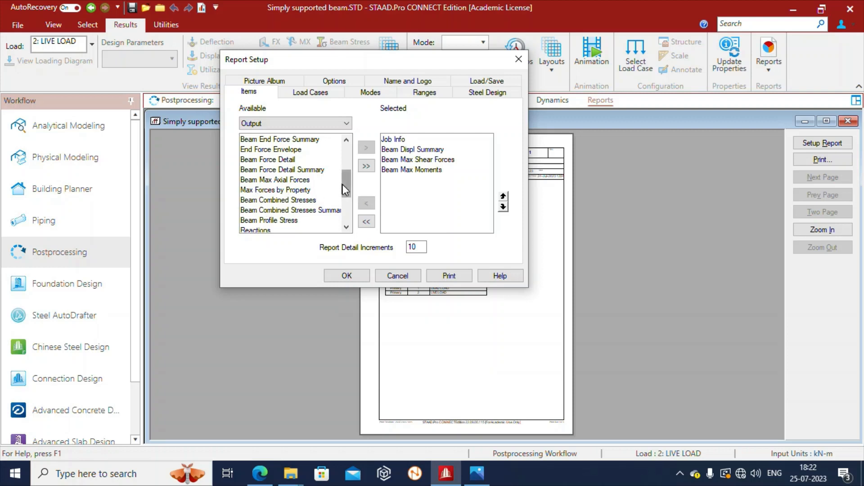
Add all the saved pictures, from LOADING DIAGRAM to SFD, to the selected report items.
{"action": "left_click_drag", "start_coordinate": [348, 185], "coordinate": [345, 144]}
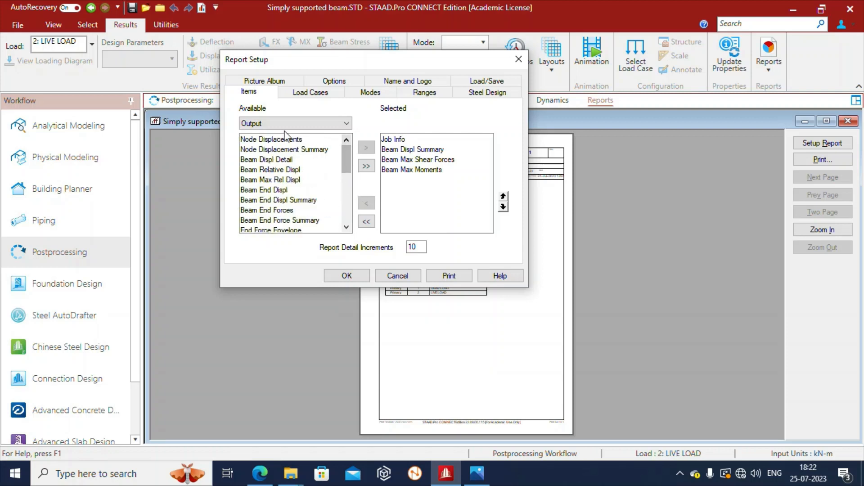
{"action": "left_click", "coordinate": [279, 124]}
{"action": "left_click", "coordinate": [271, 152]}
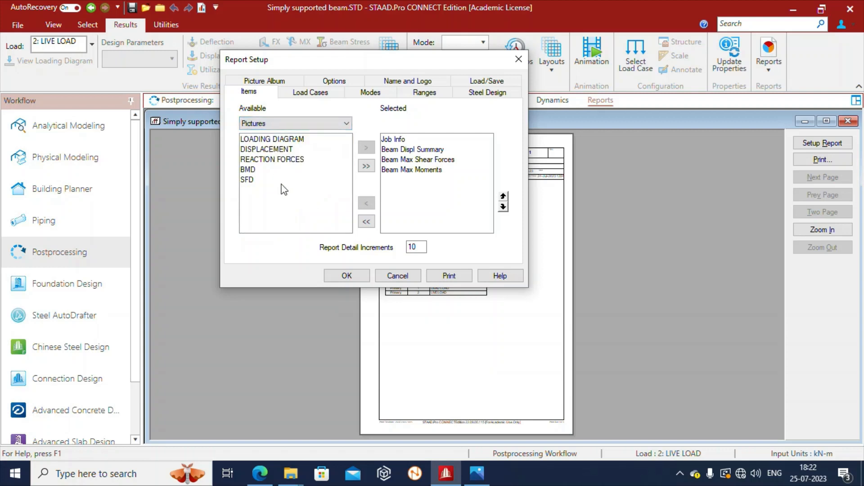
{"action": "left_click_drag", "start_coordinate": [276, 193], "coordinate": [257, 138]}
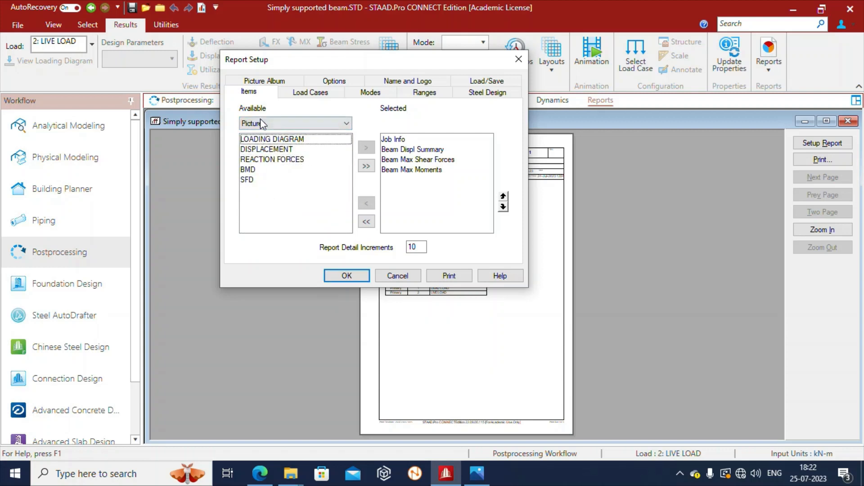
{"action": "left_click", "coordinate": [365, 167]}
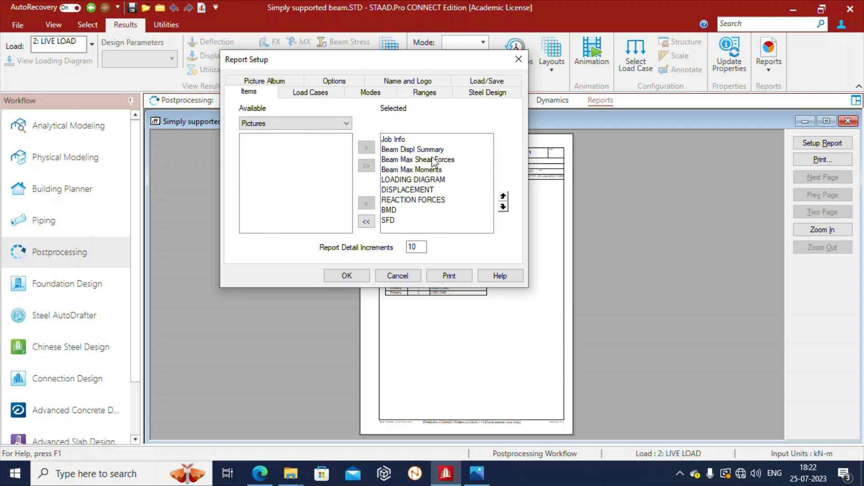
Go through the selected report items, checking the output tables and the order of the pictures.
{"action": "left_click", "coordinate": [399, 140]}
{"action": "left_click", "coordinate": [400, 150]}
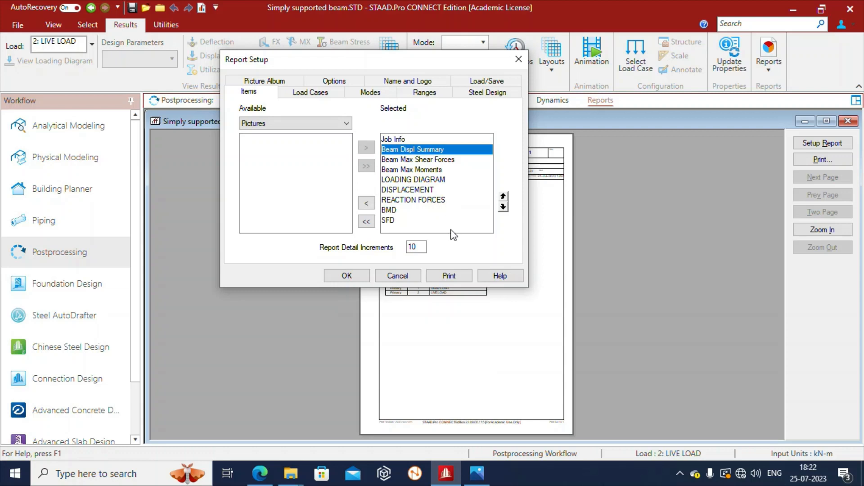
{"action": "left_click", "coordinate": [402, 180]}
{"action": "left_click", "coordinate": [401, 150]}
{"action": "left_click", "coordinate": [400, 161]}
{"action": "left_click", "coordinate": [400, 170]}
{"action": "left_click", "coordinate": [402, 179]}
{"action": "left_click", "coordinate": [402, 192]}
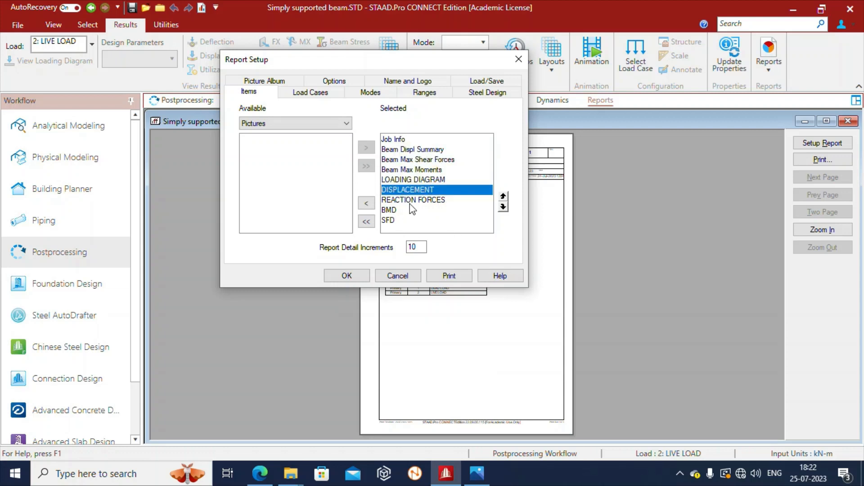
{"action": "left_click", "coordinate": [397, 201]}
{"action": "left_click", "coordinate": [395, 211]}
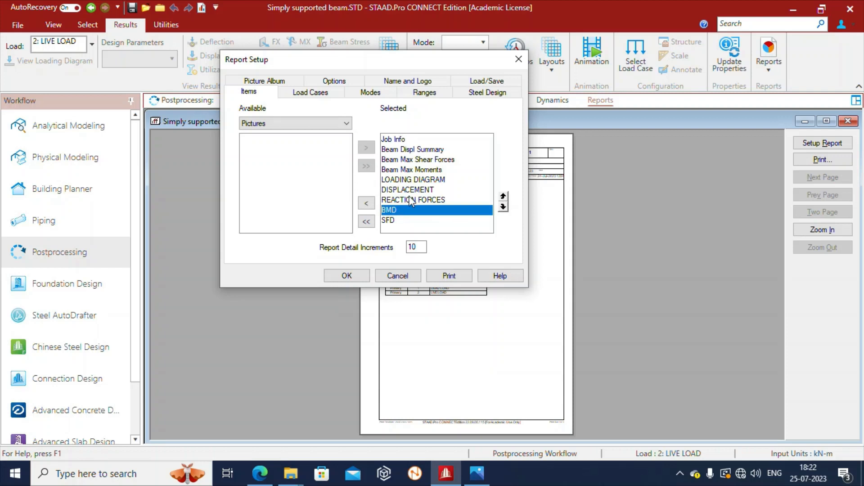
{"action": "left_click", "coordinate": [406, 181]}
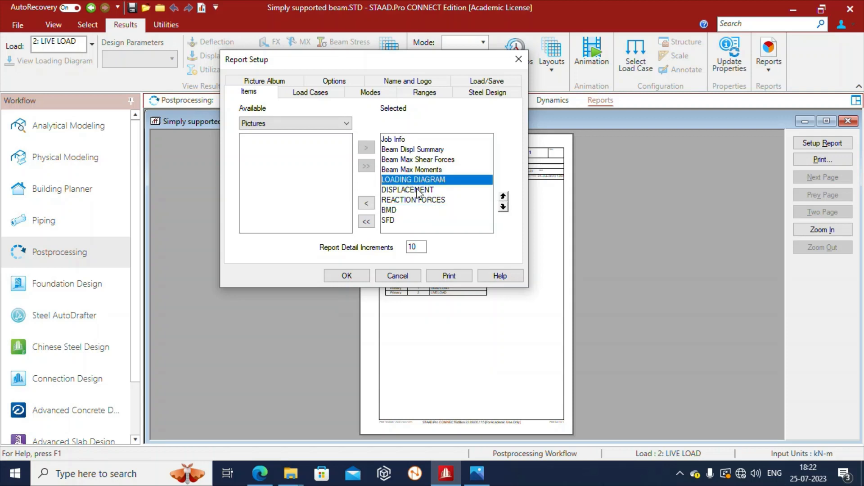
Move REACTION FORCES above DISPLACEMENT and SFD above BMD in the selected report items, and apply the report setup.
{"action": "left_click", "coordinate": [420, 200]}
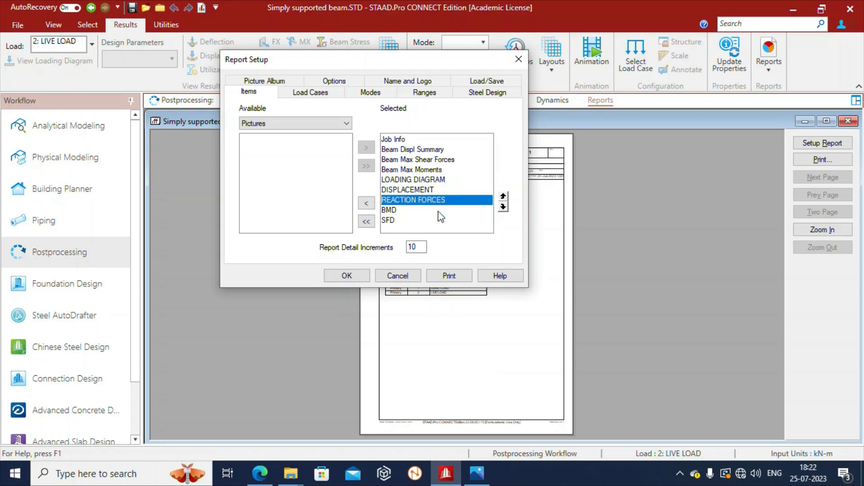
{"action": "left_click", "coordinate": [504, 197]}
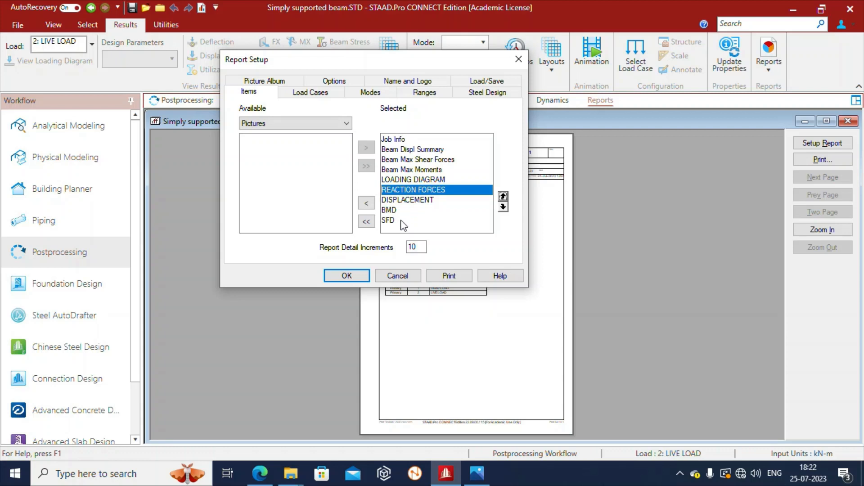
{"action": "left_click", "coordinate": [388, 221]}
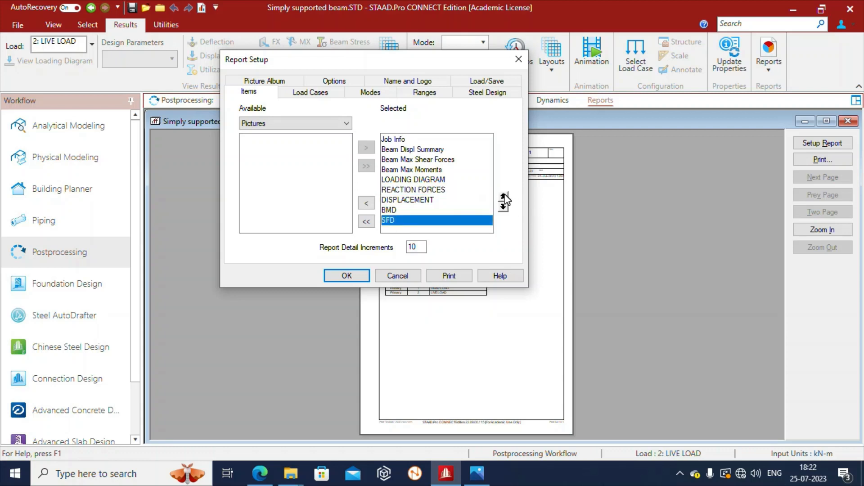
{"action": "left_click", "coordinate": [502, 197]}
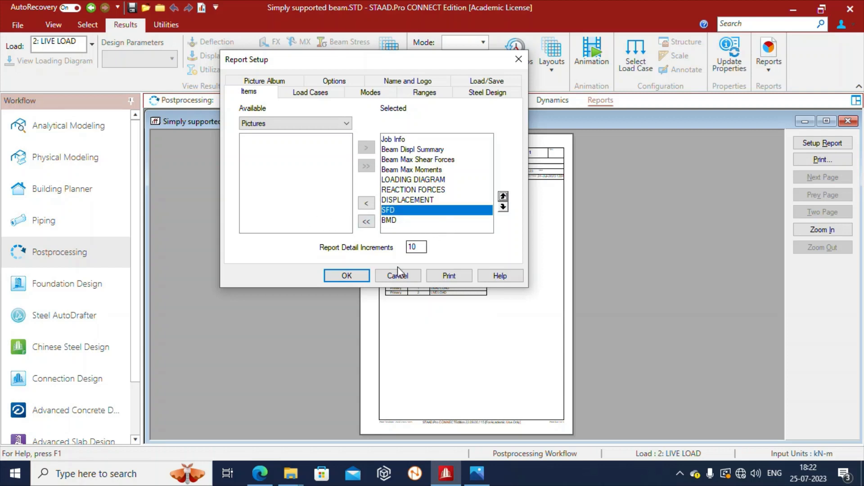
{"action": "left_click", "coordinate": [347, 276]}
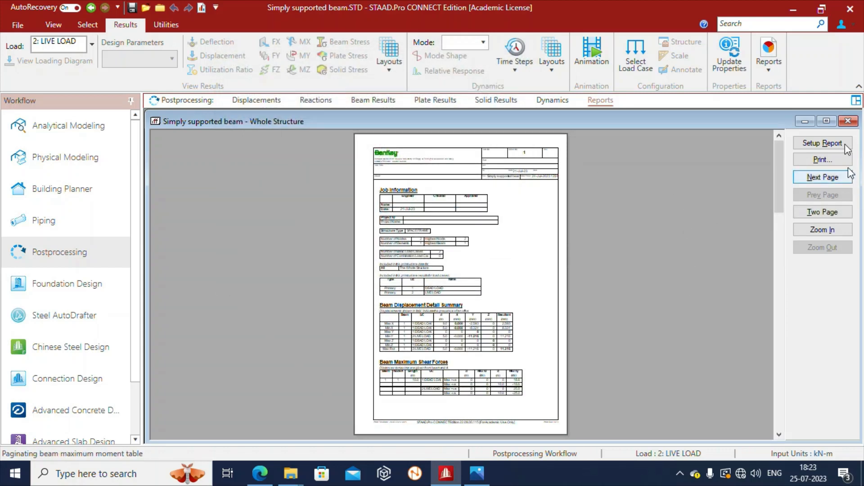
Print all pages of the report using the Microsoft Print to PDF printer.
{"action": "left_click", "coordinate": [823, 159]}
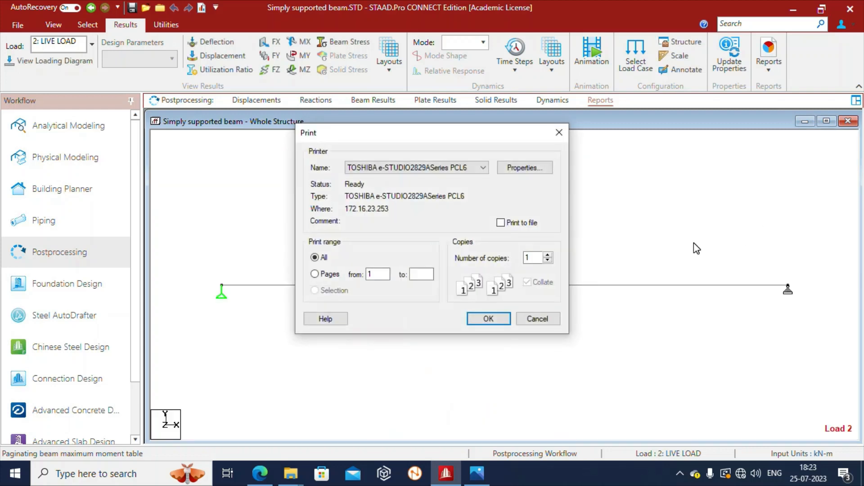
{"action": "left_click", "coordinate": [480, 174]}
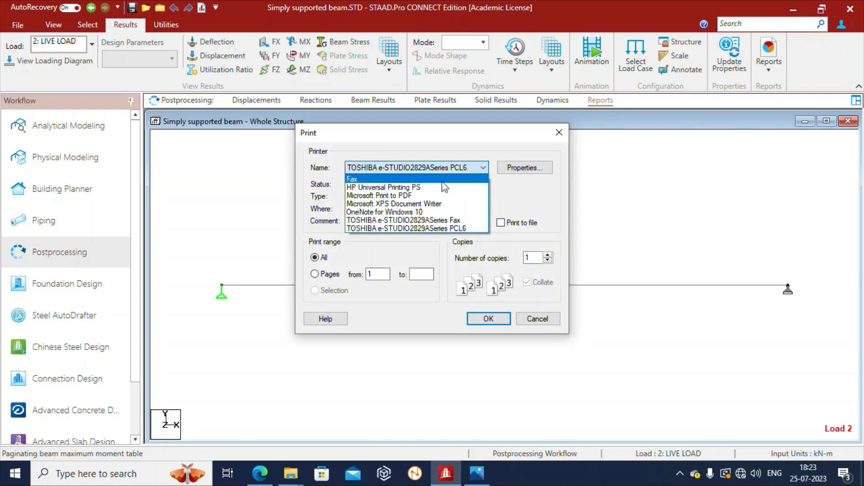
{"action": "left_click", "coordinate": [423, 193]}
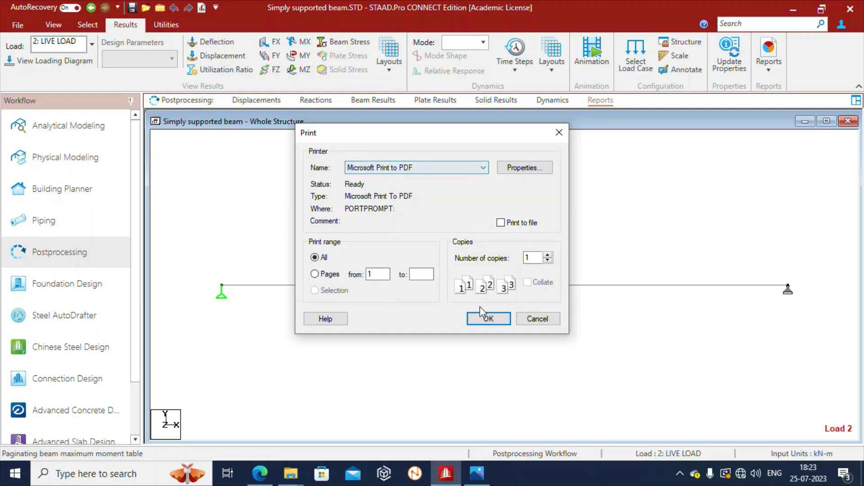
{"action": "left_click", "coordinate": [489, 319]}
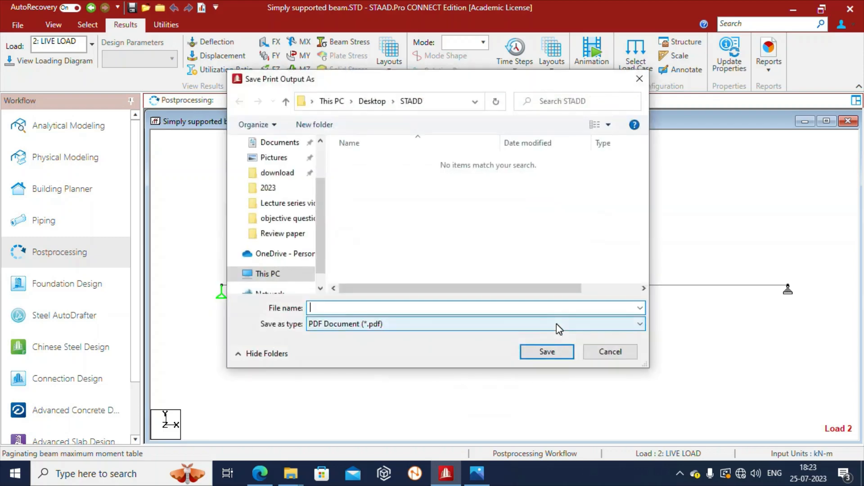
Name the PDF print output SIMPLY SUPPORTED BEAM.
{"action": "left_click_drag", "start_coordinate": [318, 198], "coordinate": [327, 170]}
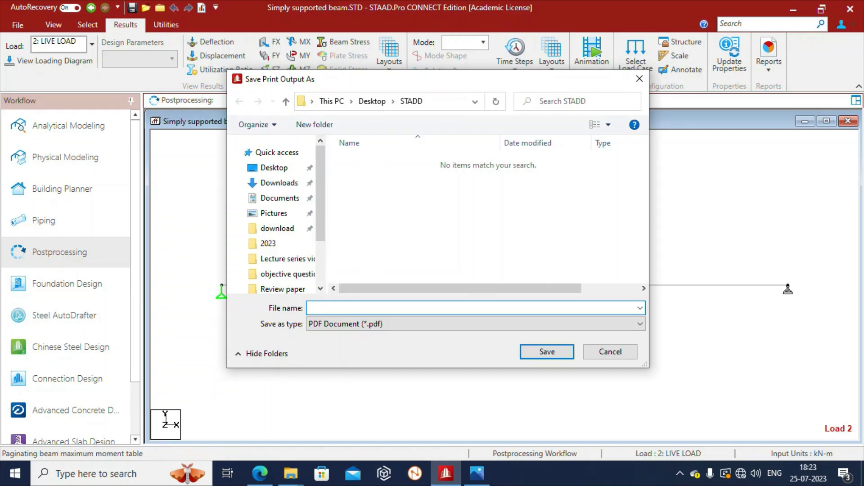
{"action": "type", "text": "Si"}
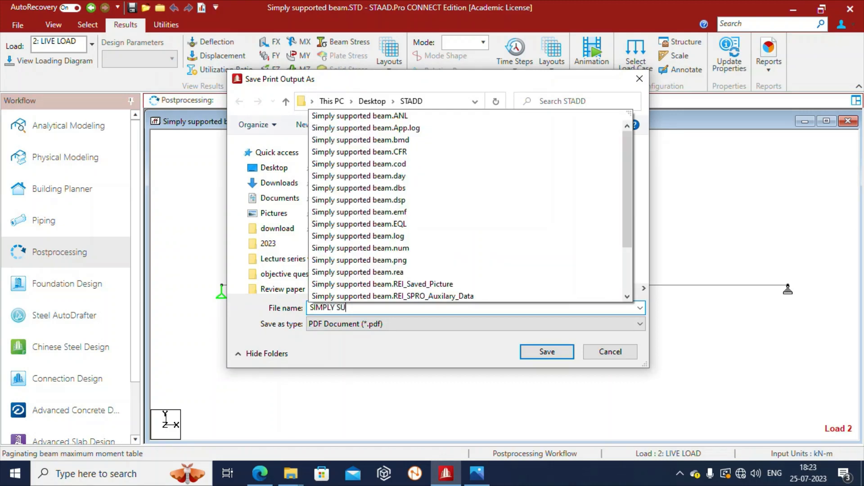
{"action": "type", "text": "MPLY SUPPORYTED BEAM"}
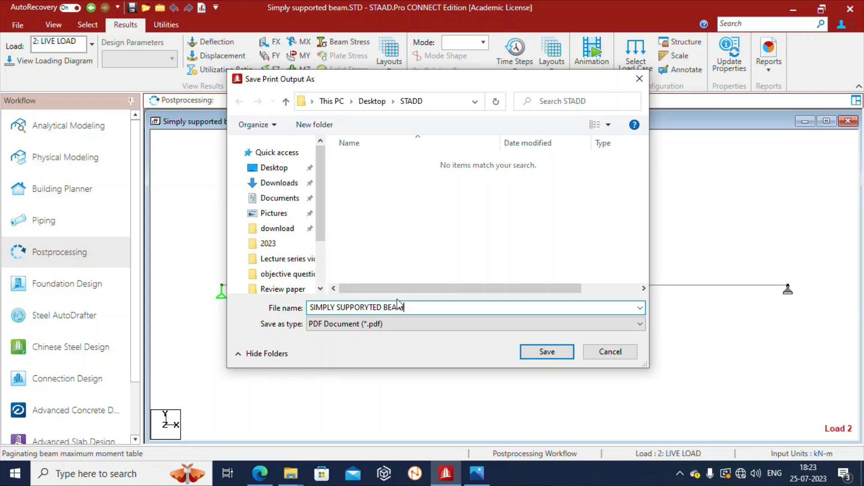
{"action": "left_click", "coordinate": [364, 308]}
{"action": "key", "text": "Delete"}
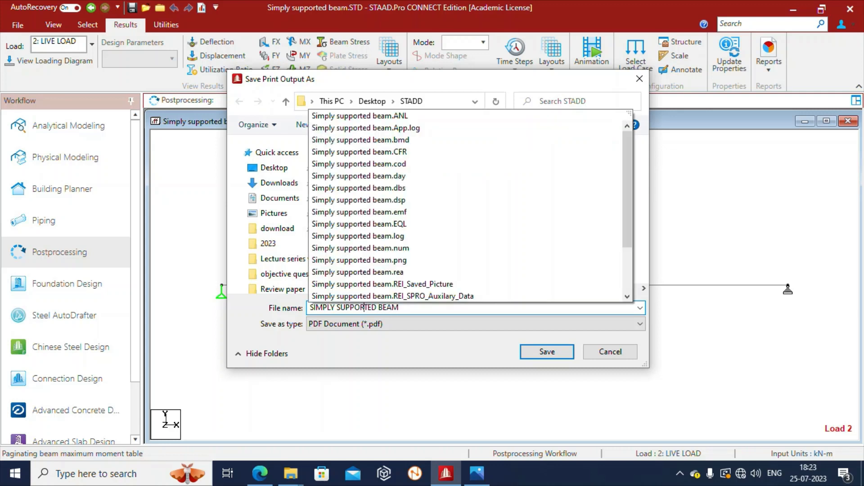
Save the PDF report in the STADD folder on the Desktop.
{"action": "left_click", "coordinate": [426, 383]}
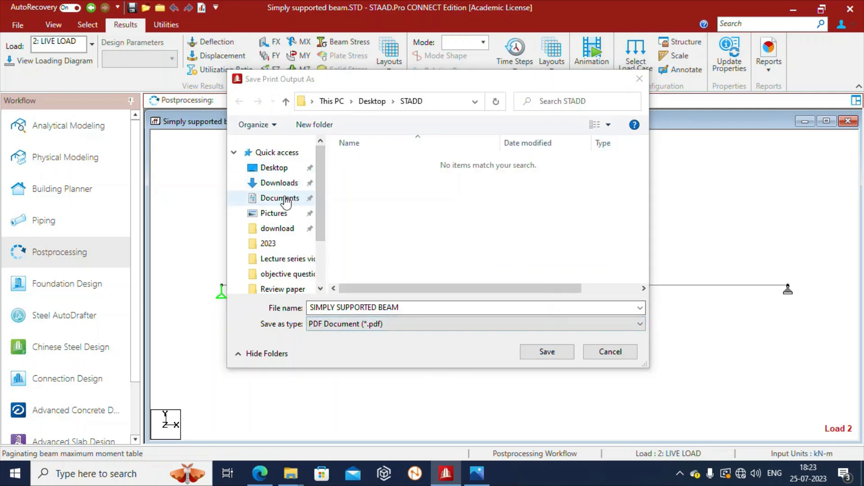
{"action": "left_click", "coordinate": [279, 169]}
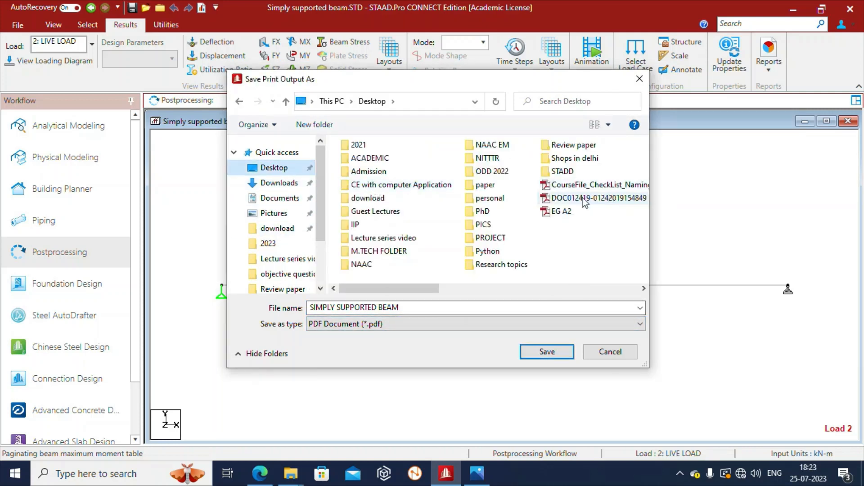
{"action": "left_click", "coordinate": [381, 237]}
{"action": "left_click", "coordinate": [568, 173]}
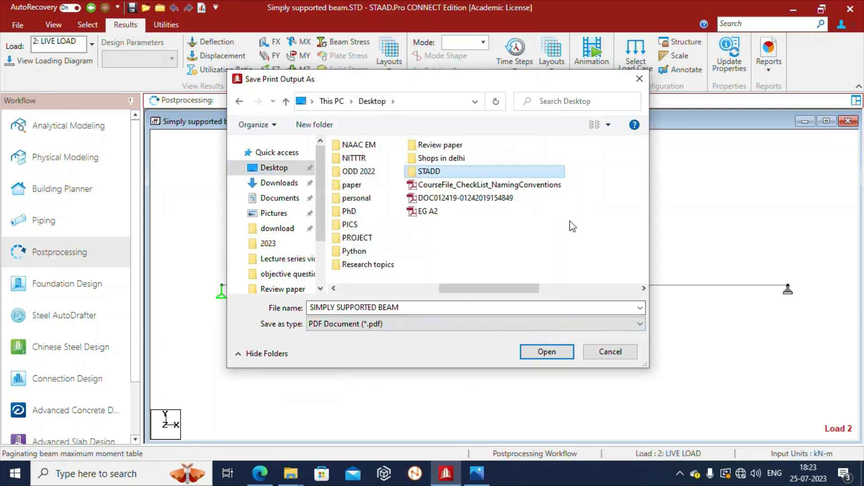
{"action": "left_click", "coordinate": [548, 352]}
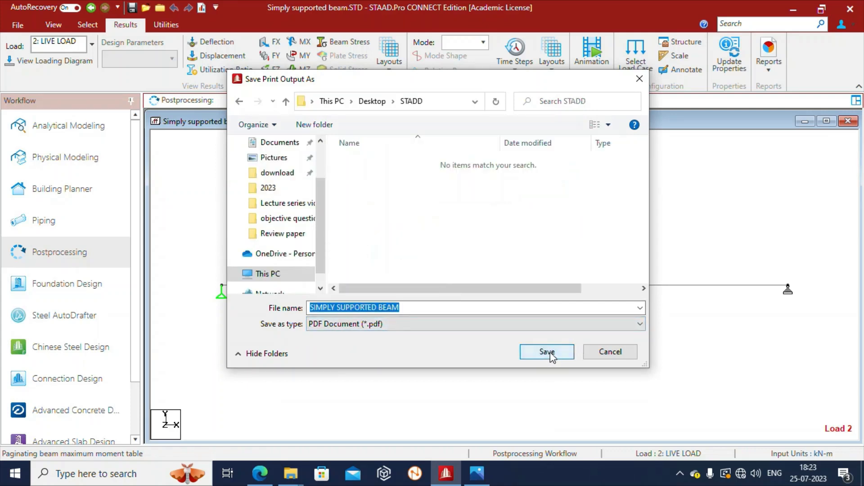
{"action": "left_click", "coordinate": [548, 353]}
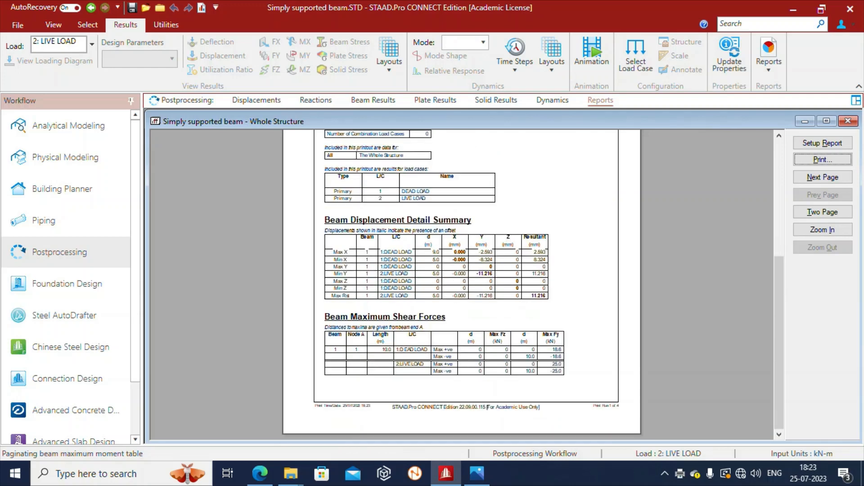
Page through the report preview to examine the maximum moments table and the loading, reaction, displacement and shear force pictures.
{"action": "left_click", "coordinate": [823, 177]}
{"action": "scroll", "coordinate": [464, 283], "scroll_direction": "down", "scroll_amount": 3}
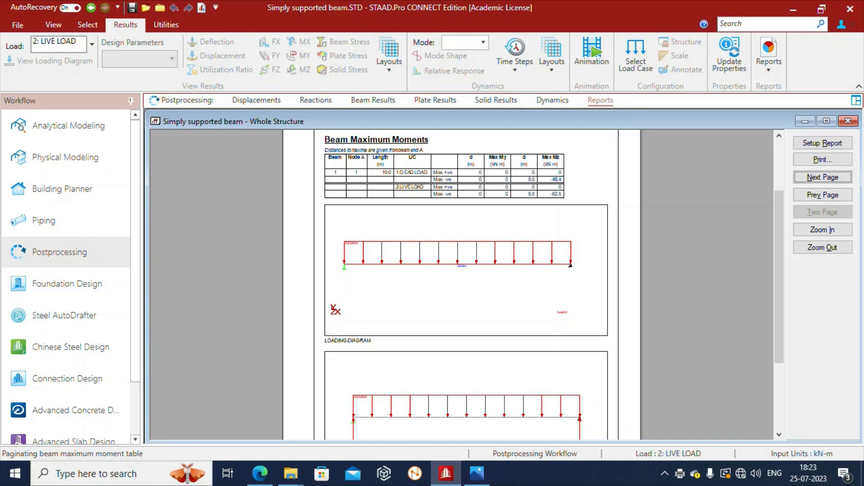
{"action": "scroll", "coordinate": [463, 284], "scroll_direction": "down", "scroll_amount": 3}
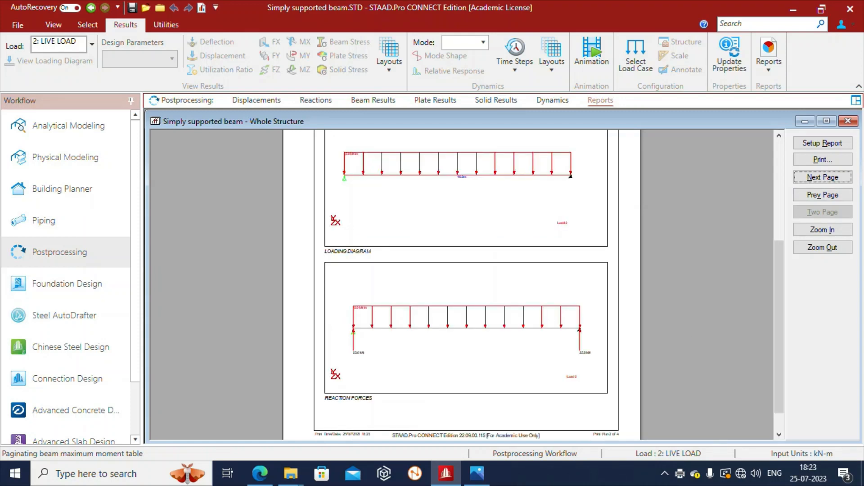
{"action": "left_click", "coordinate": [827, 179]}
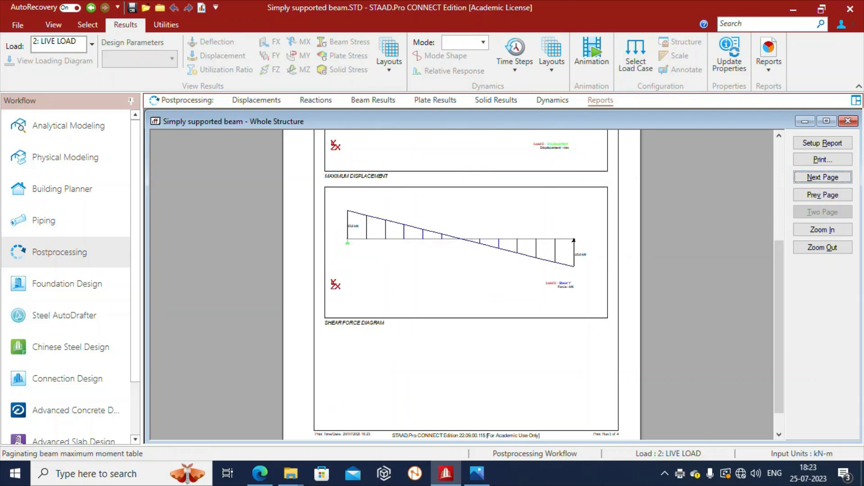
{"action": "scroll", "coordinate": [464, 283], "scroll_direction": "down", "scroll_amount": 1}
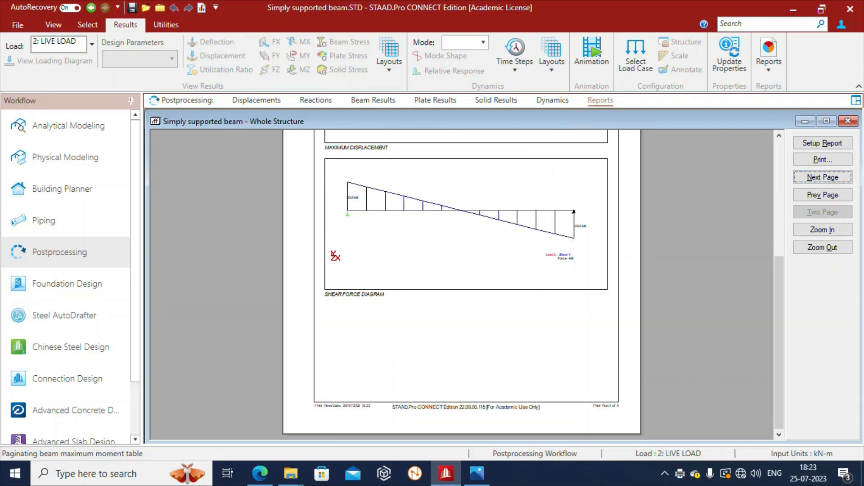
{"action": "scroll", "coordinate": [464, 283], "scroll_direction": "up", "scroll_amount": 7}
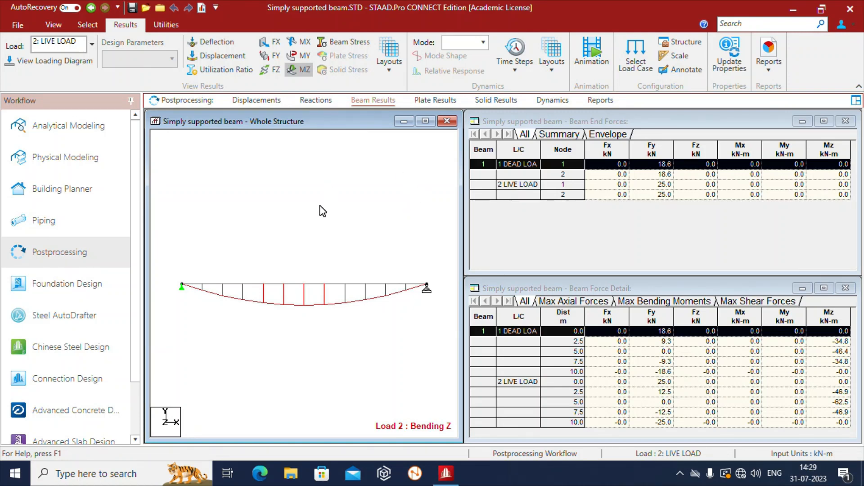
Open the beam's details from the bending moment view and examine its geometry, section properties and material properties.
{"action": "left_click", "coordinate": [53, 261]}
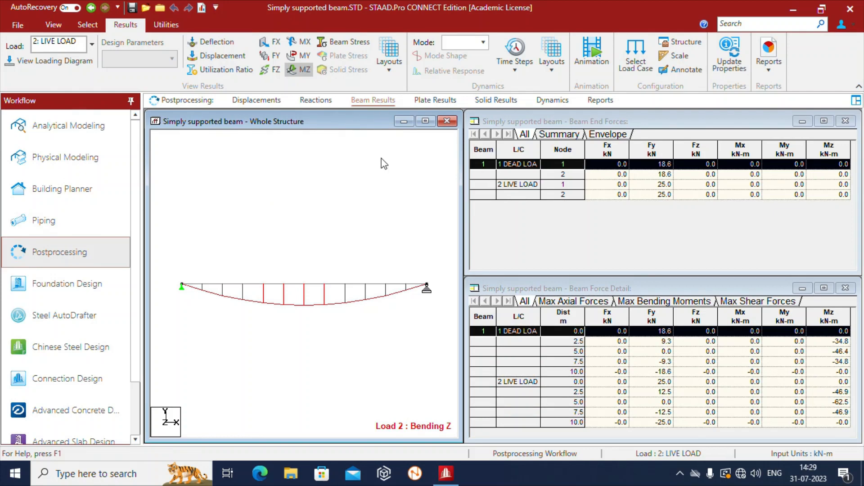
{"action": "mouse_move", "coordinate": [317, 289]}
{"action": "double_click", "coordinate": [316, 289]}
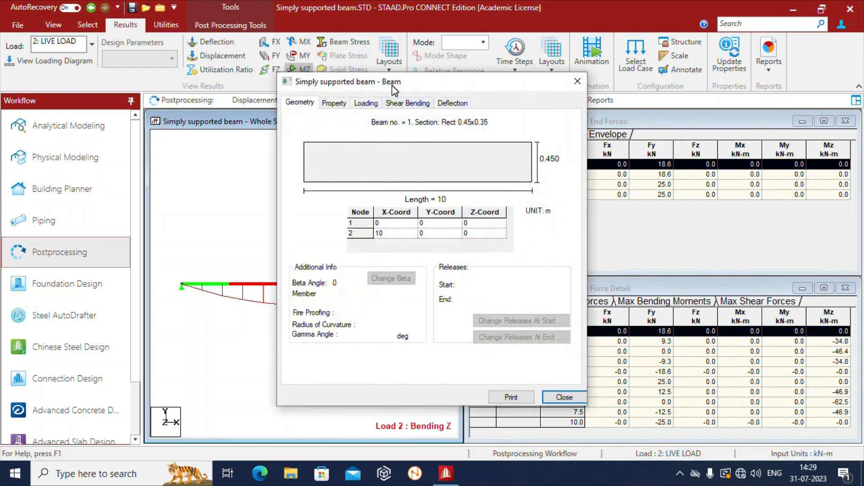
{"action": "left_click_drag", "start_coordinate": [393, 87], "coordinate": [382, 61]}
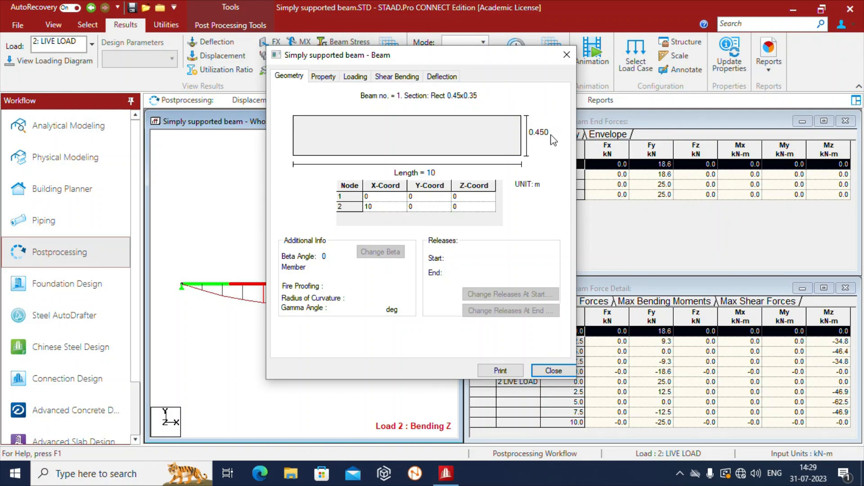
{"action": "left_click", "coordinate": [325, 78]}
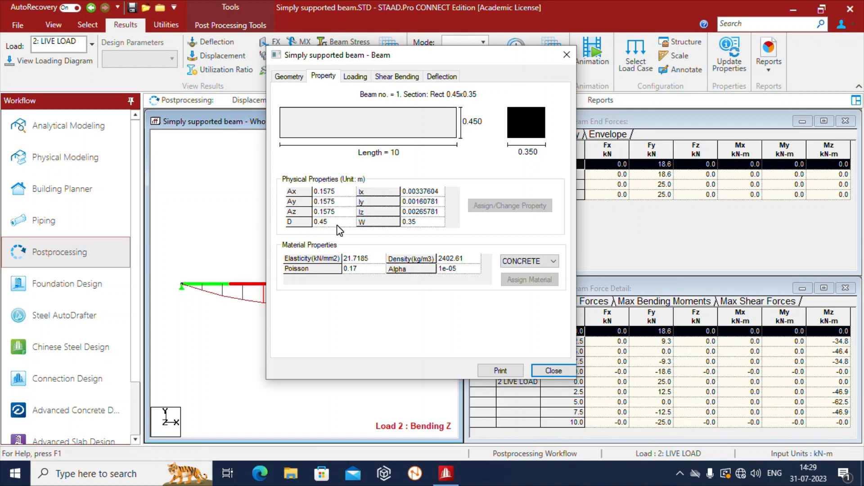
{"action": "left_click", "coordinate": [382, 194]}
Examine the beam's loading details for the LIVE LOAD and DEAD LOAD cases.
{"action": "left_click", "coordinate": [355, 76]}
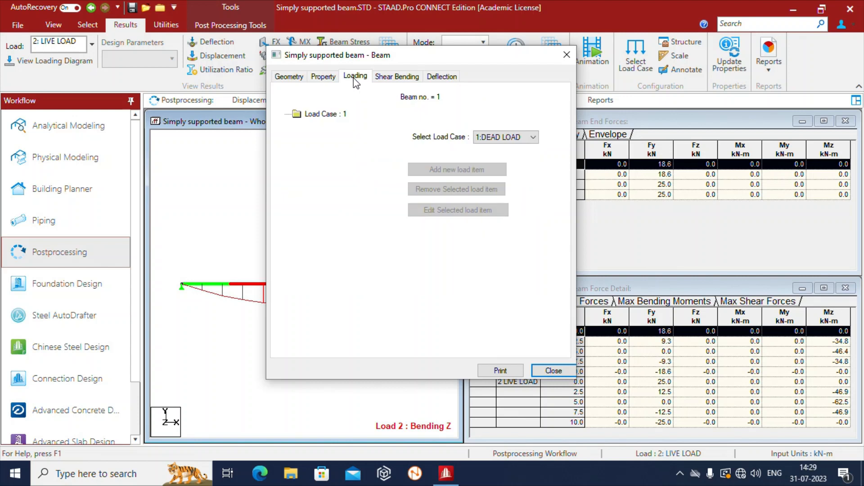
{"action": "left_click", "coordinate": [534, 138]}
{"action": "left_click", "coordinate": [519, 157]}
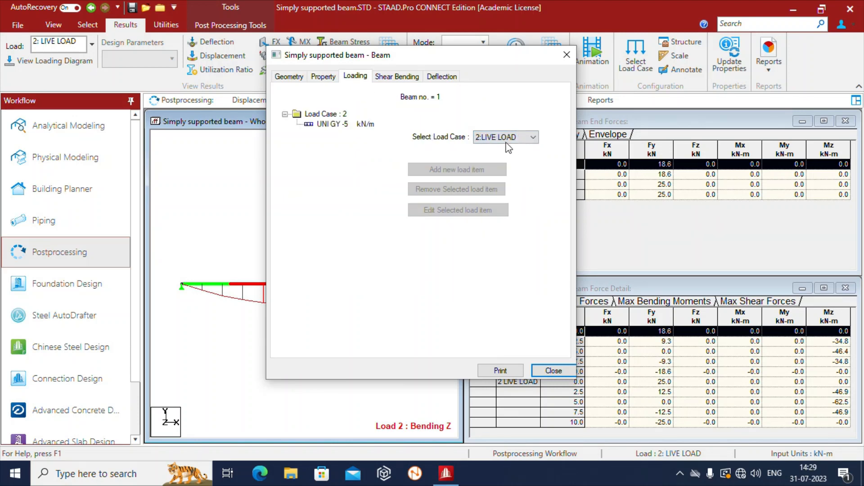
{"action": "left_click", "coordinate": [516, 138]}
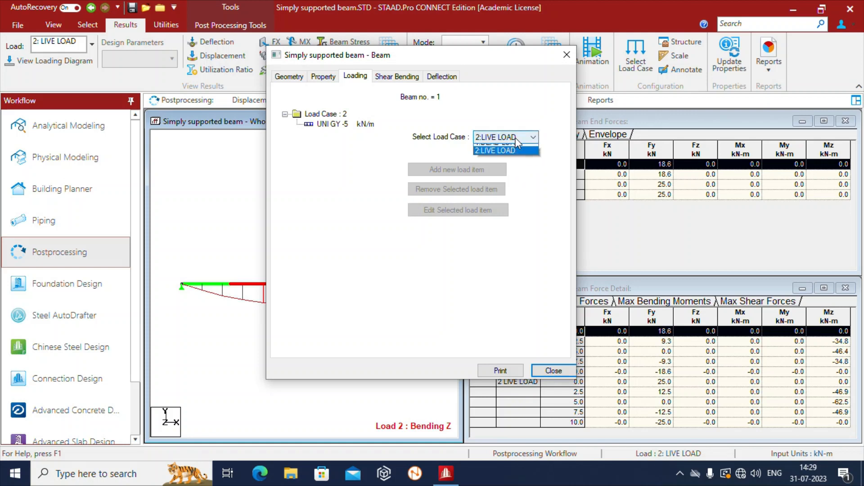
{"action": "left_click", "coordinate": [512, 151]}
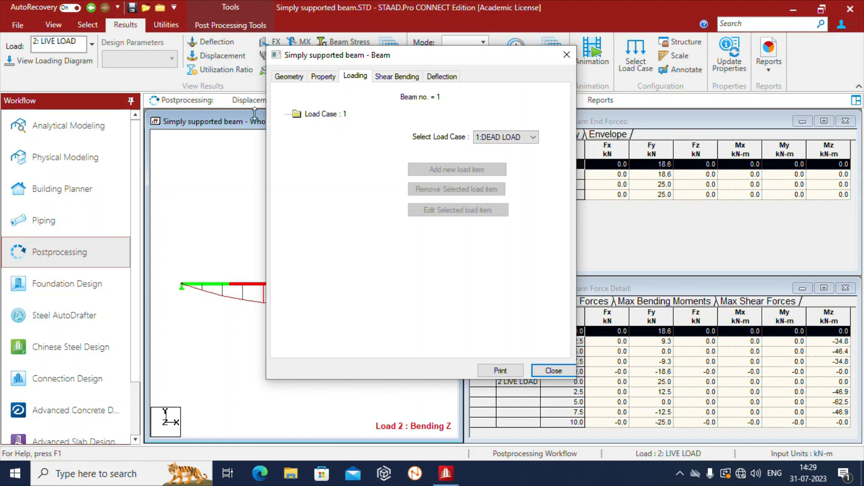
Examine the uniform load item of the LIVE LOAD case in the beam's loading details.
{"action": "left_click", "coordinate": [518, 138]}
{"action": "left_click", "coordinate": [511, 156]}
{"action": "left_click", "coordinate": [340, 124]}
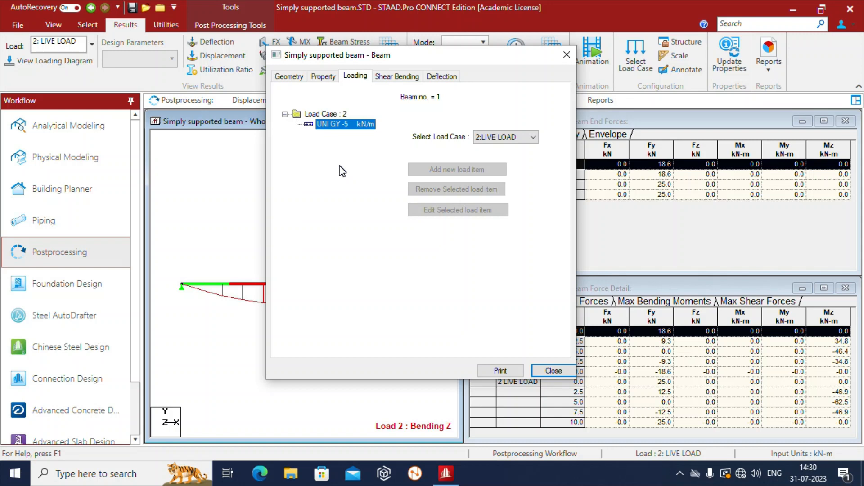
Examine the beam's Bending - Z results for LIVE LOAD and its Shear - Y results for LIVE LOAD and DEAD LOAD.
{"action": "left_click", "coordinate": [411, 76]}
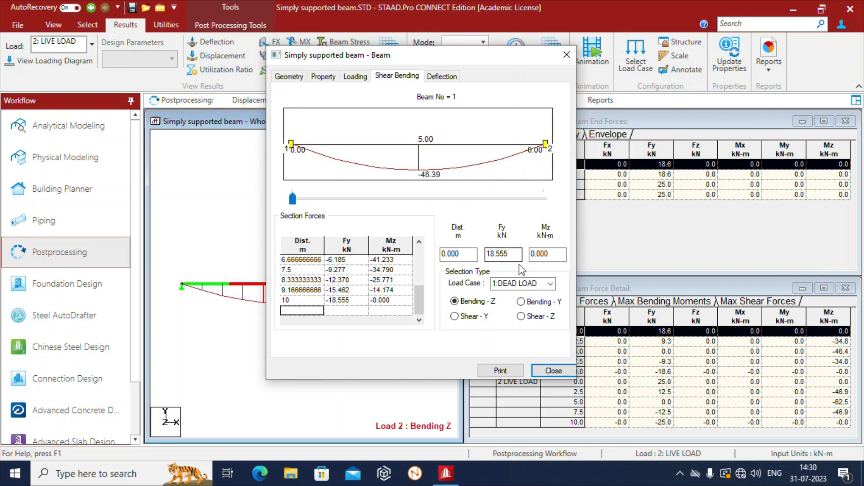
{"action": "left_click", "coordinate": [551, 284]}
{"action": "left_click", "coordinate": [518, 297]}
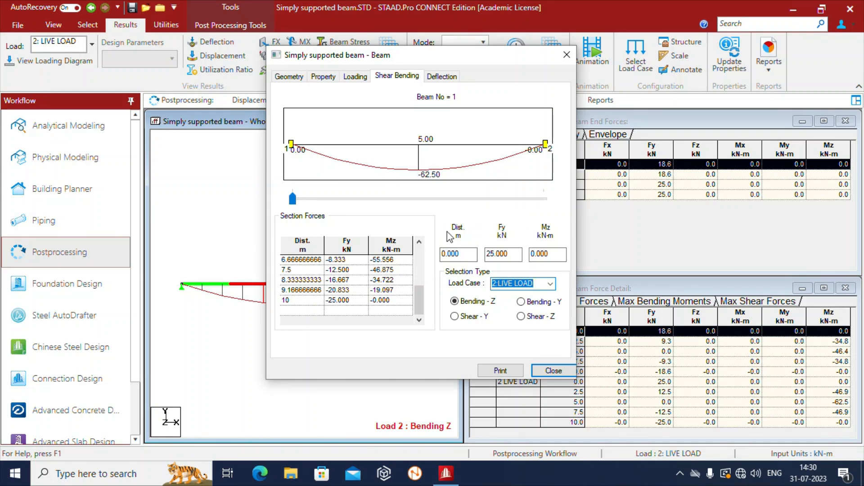
{"action": "left_click_drag", "start_coordinate": [419, 299], "coordinate": [419, 255]}
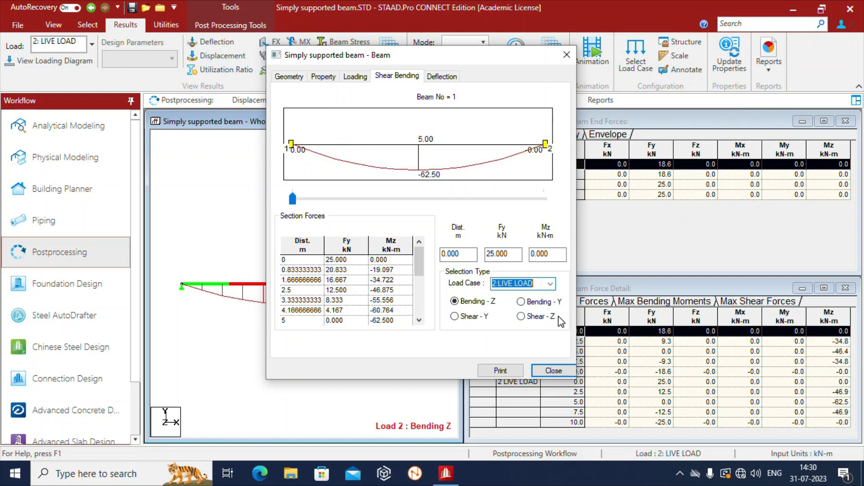
{"action": "left_click", "coordinate": [455, 317]}
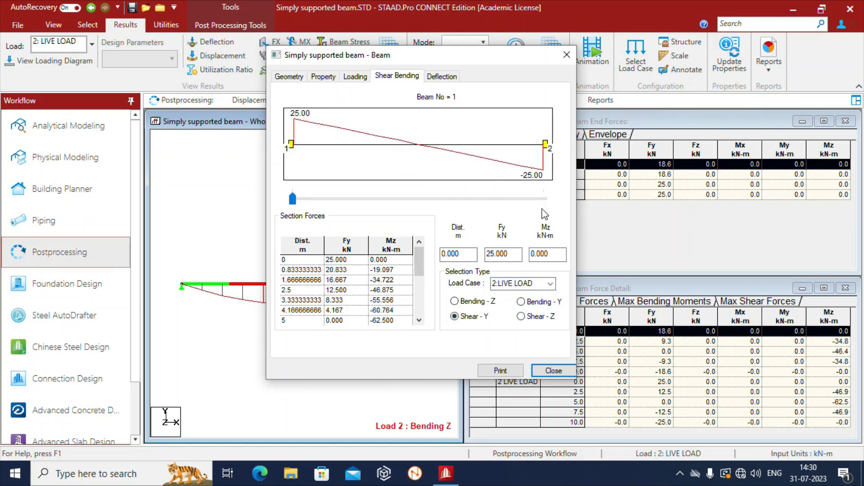
{"action": "left_click", "coordinate": [550, 283]}
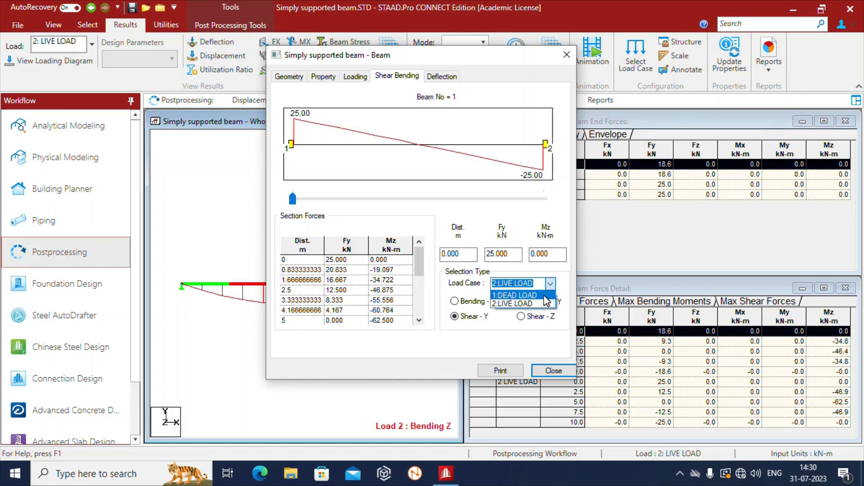
{"action": "left_click", "coordinate": [544, 296]}
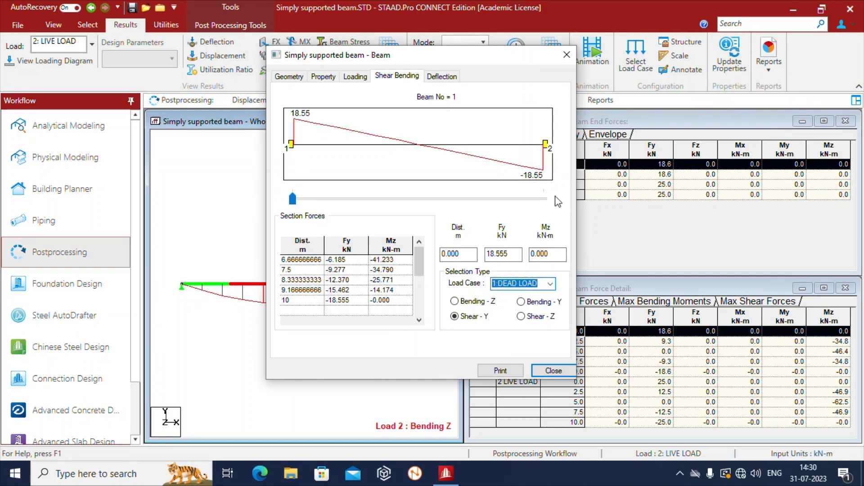
Examine the beam's global Y deflection for DEAD LOAD and LIVE LOAD, and close the beam details.
{"action": "left_click", "coordinate": [447, 80]}
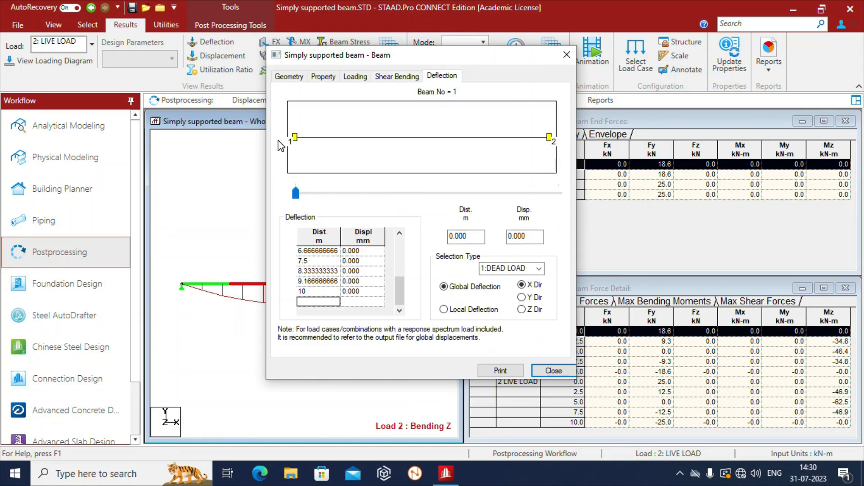
{"action": "left_click", "coordinate": [522, 296]}
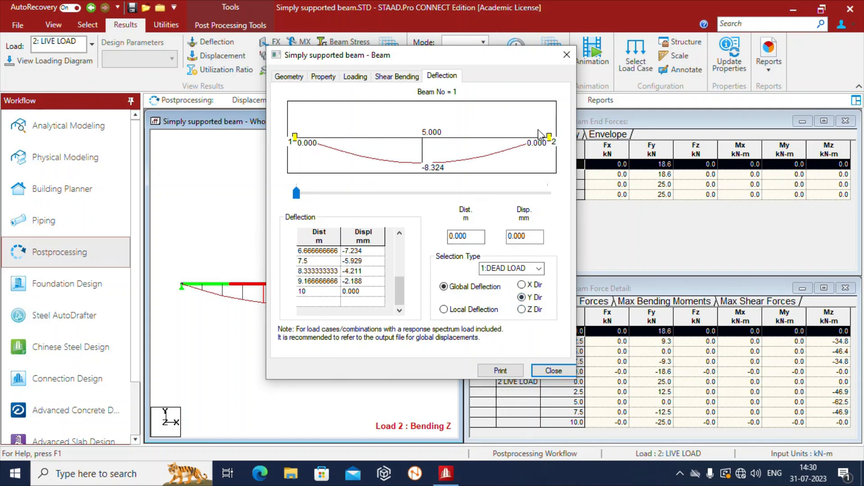
{"action": "left_click", "coordinate": [537, 268]}
{"action": "left_click", "coordinate": [532, 285]}
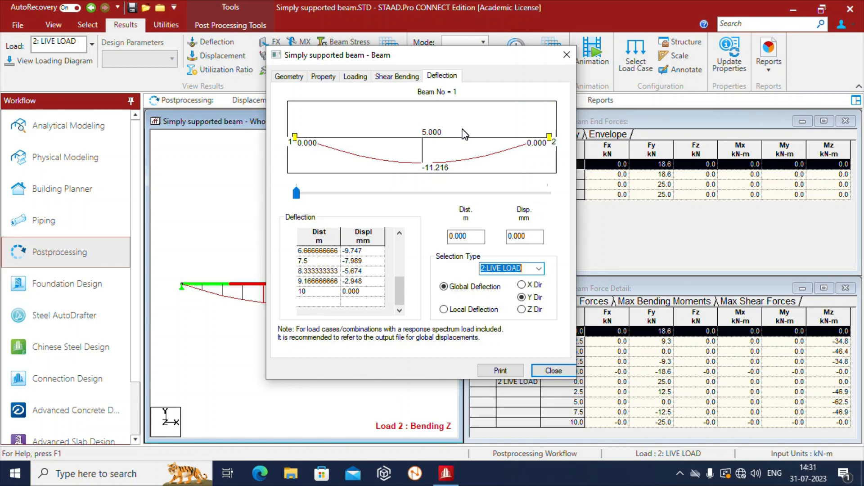
{"action": "left_click", "coordinate": [560, 374]}
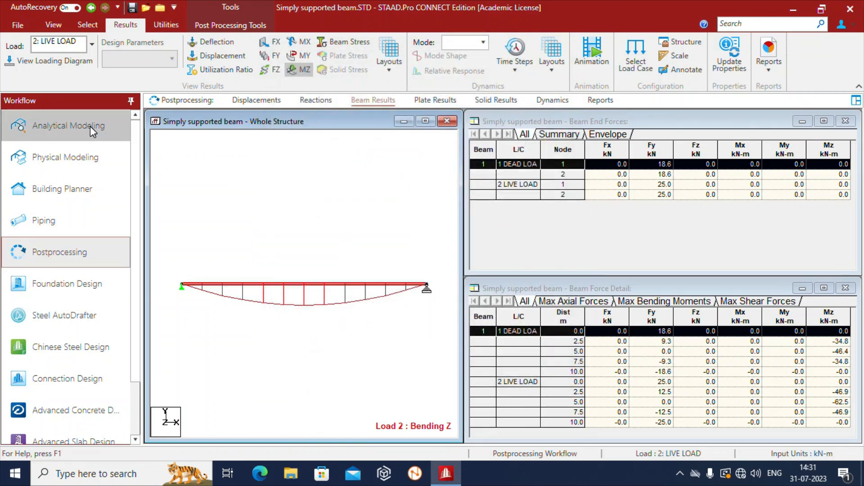
Switch to the Analytical Modeling workflow and open the concrete design commands for the whole structure with code IS456.
{"action": "left_click", "coordinate": [79, 128]}
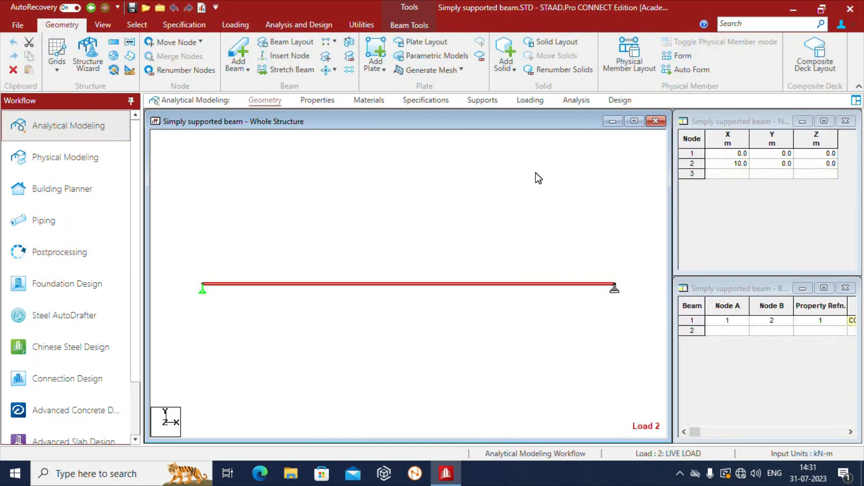
{"action": "left_click", "coordinate": [621, 100]}
{"action": "left_click_drag", "start_coordinate": [752, 117], "coordinate": [699, 86]}
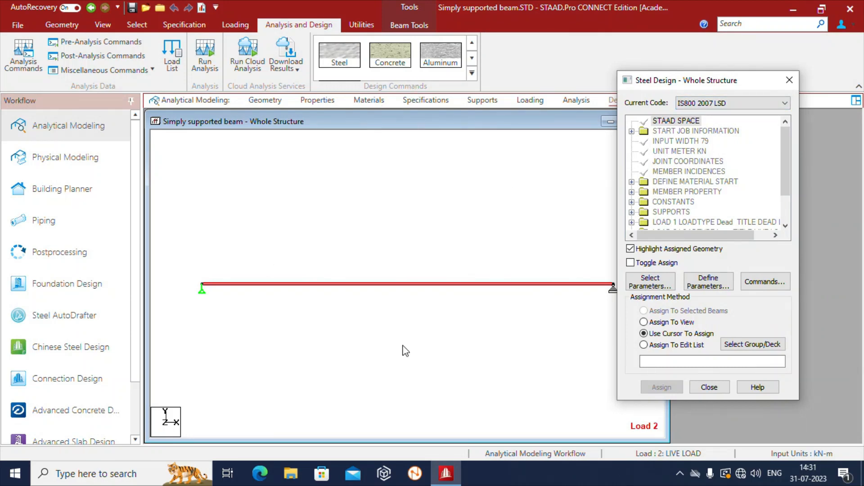
{"action": "left_click", "coordinate": [396, 65]}
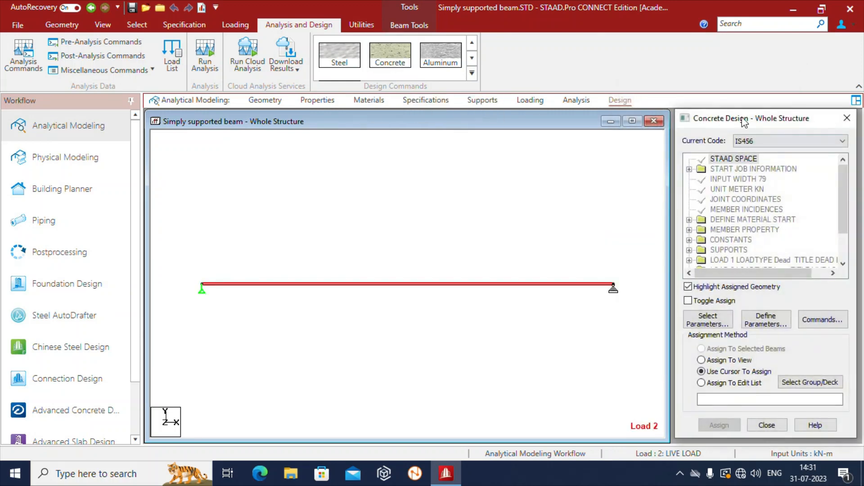
{"action": "left_click_drag", "start_coordinate": [742, 118], "coordinate": [684, 52]}
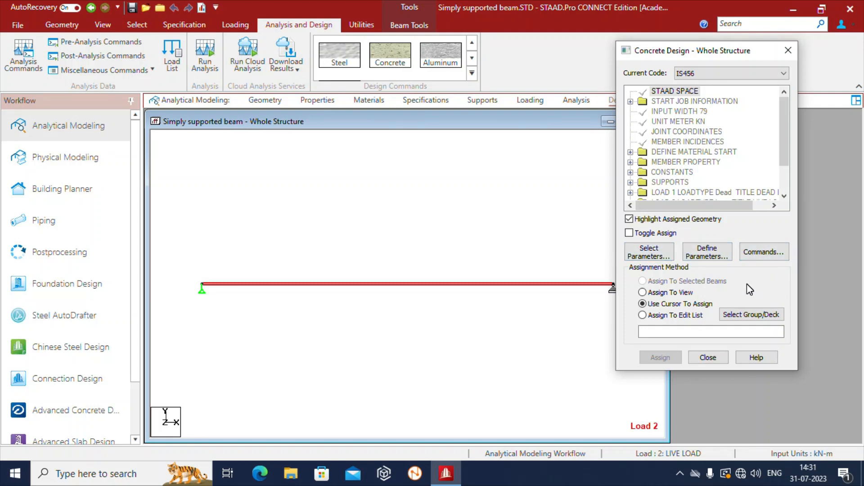
Clear the selected design parameters and choose Fc, Fymain and Fysec from the available ones.
{"action": "left_click", "coordinate": [652, 255]}
{"action": "left_click_drag", "start_coordinate": [693, 126], "coordinate": [388, 80]}
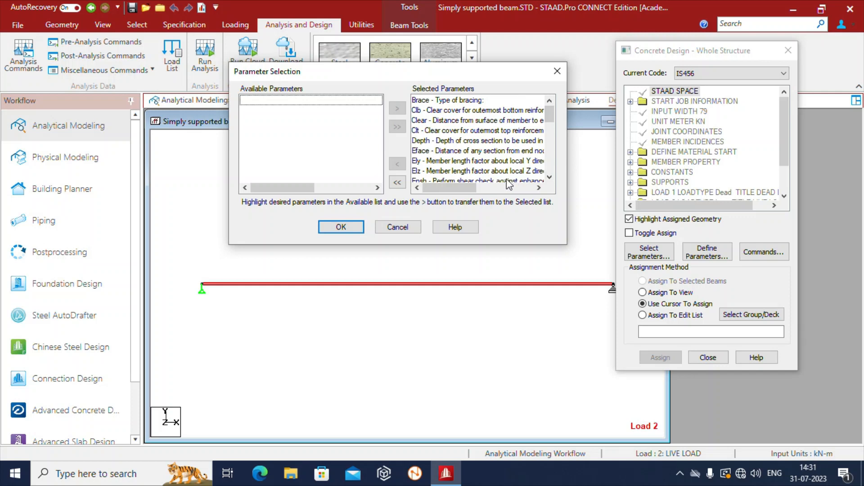
{"action": "left_click", "coordinate": [398, 183]}
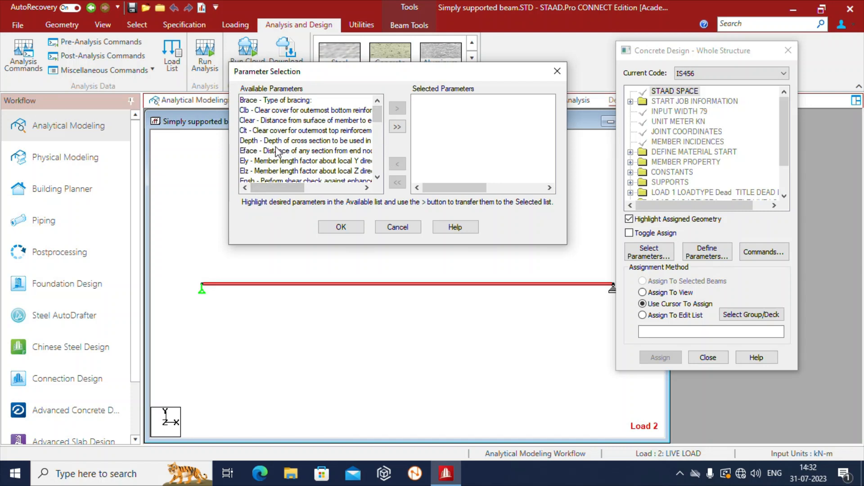
{"action": "scroll", "coordinate": [267, 165], "scroll_direction": "down", "scroll_amount": 1}
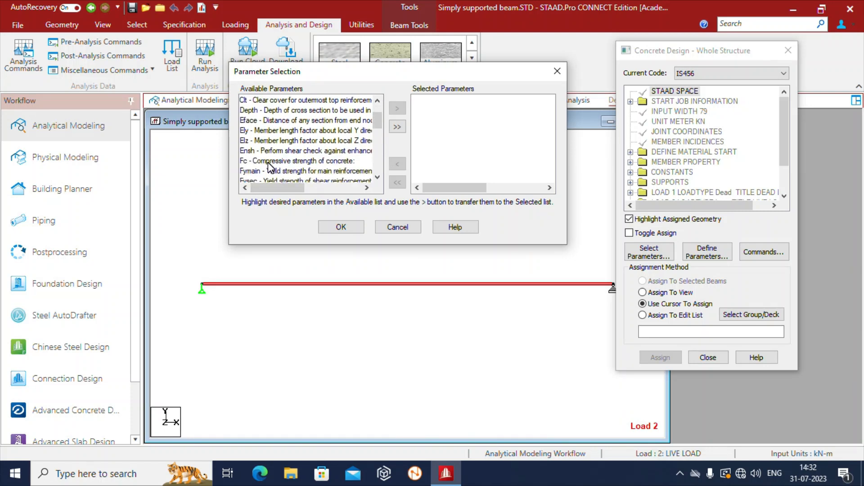
{"action": "left_click", "coordinate": [268, 162]}
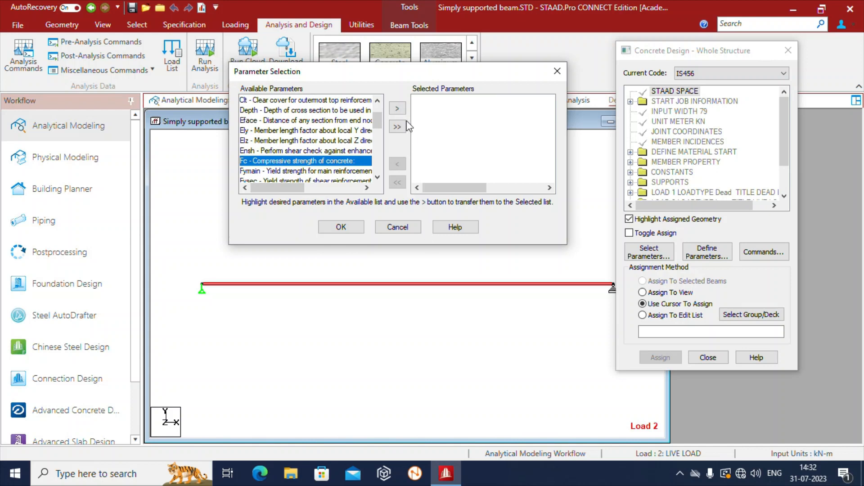
{"action": "left_click", "coordinate": [397, 108]}
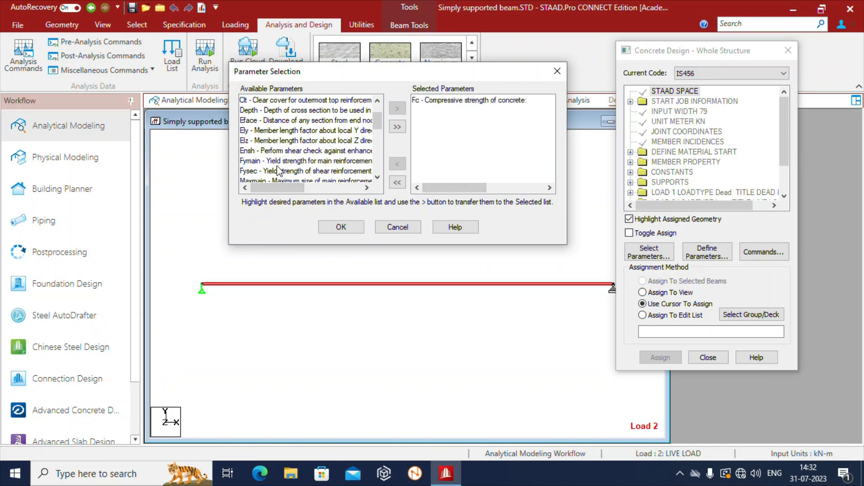
{"action": "left_click", "coordinate": [265, 161]}
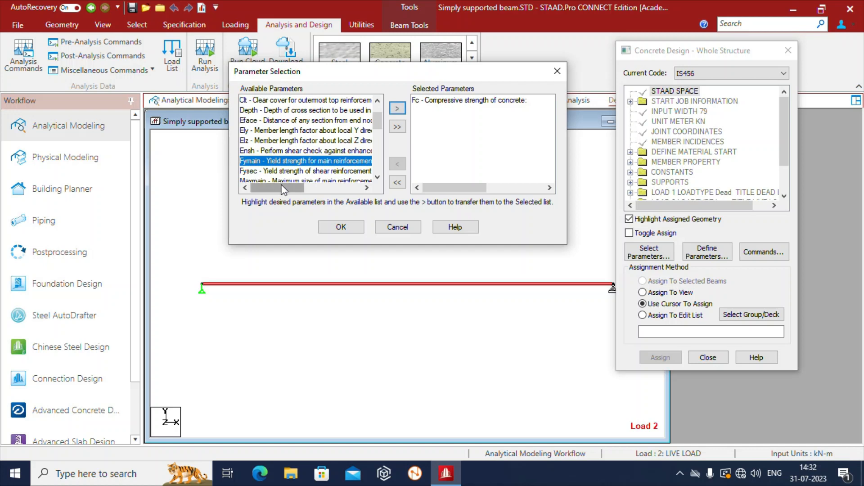
{"action": "left_click", "coordinate": [397, 108]}
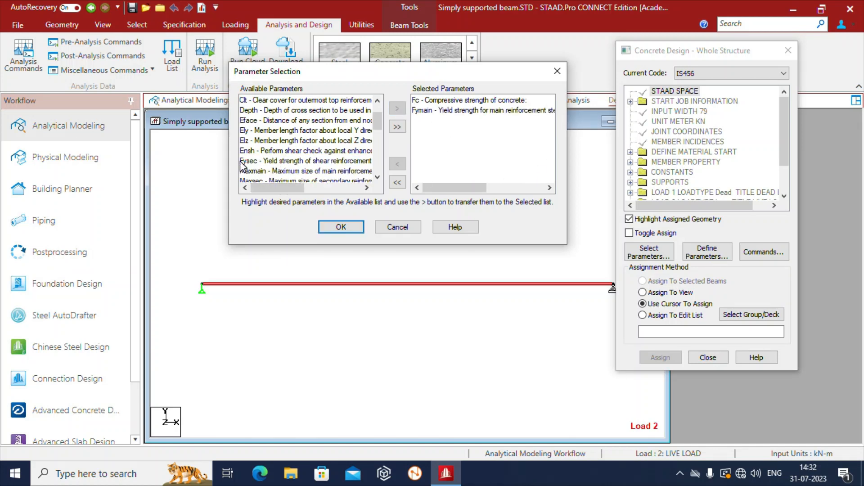
{"action": "left_click", "coordinate": [288, 163]}
{"action": "left_click", "coordinate": [397, 109]}
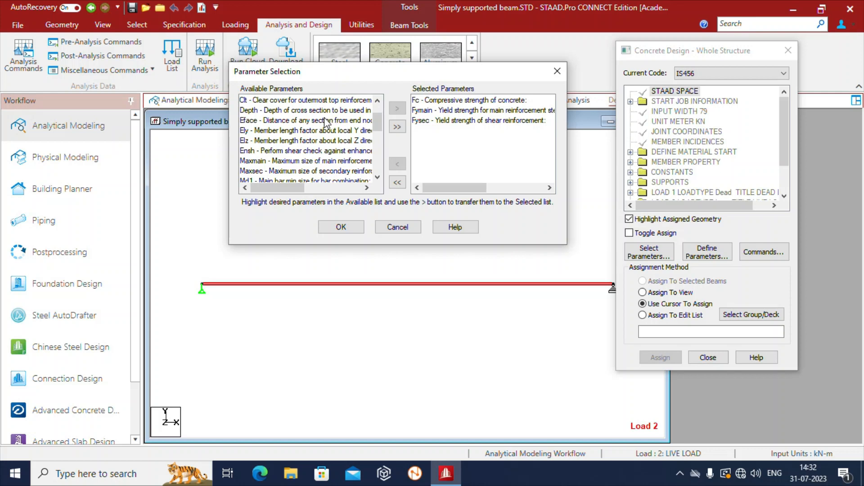
Include the Clb bottom clear cover parameter in the selection and accept the parameter selection.
{"action": "scroll", "coordinate": [280, 121], "scroll_direction": "up", "scroll_amount": 1}
{"action": "scroll", "coordinate": [279, 121], "scroll_direction": "up", "scroll_amount": 1}
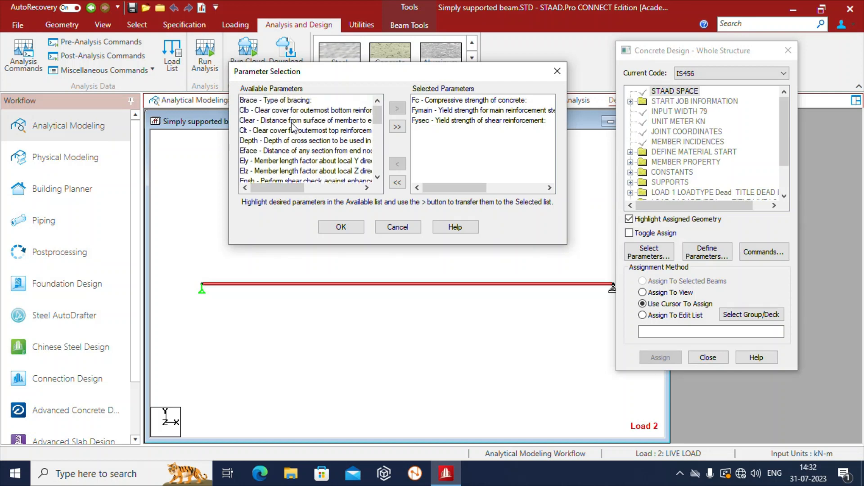
{"action": "left_click", "coordinate": [283, 113]}
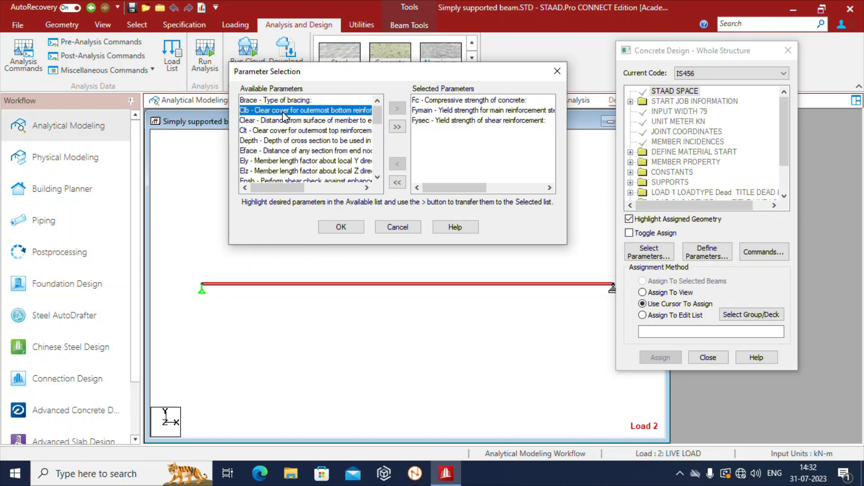
{"action": "left_click", "coordinate": [398, 108]}
{"action": "scroll", "coordinate": [299, 169], "scroll_direction": "down", "scroll_amount": 4}
{"action": "scroll", "coordinate": [300, 169], "scroll_direction": "down", "scroll_amount": 2}
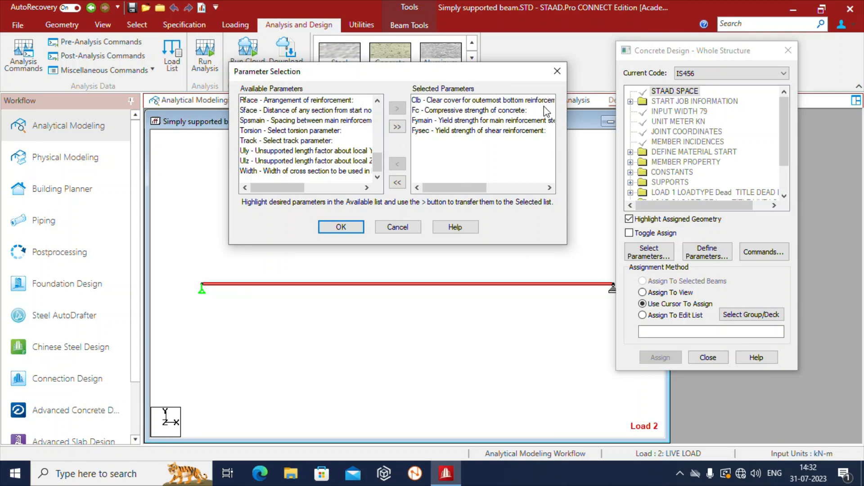
{"action": "left_click", "coordinate": [346, 230]}
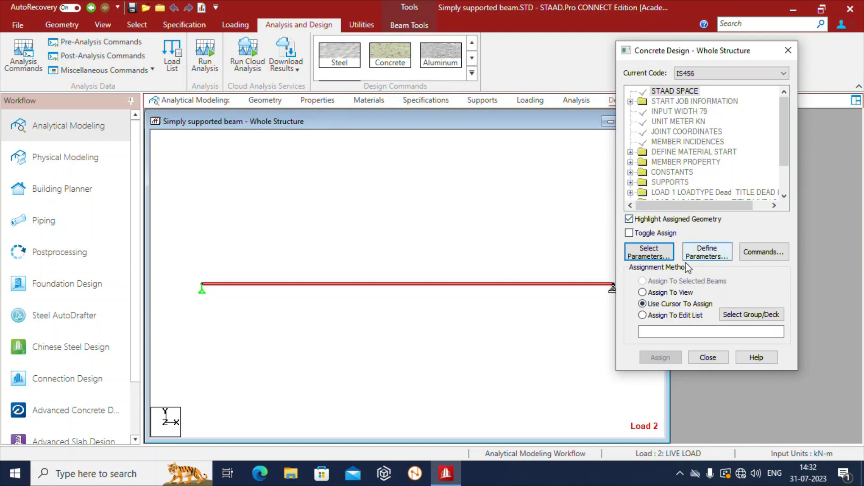
Define the concrete compressive strength FC as 20000 kN/m2 and add it to the concrete design.
{"action": "left_click", "coordinate": [715, 255]}
{"action": "left_click_drag", "start_coordinate": [439, 161], "coordinate": [323, 91]}
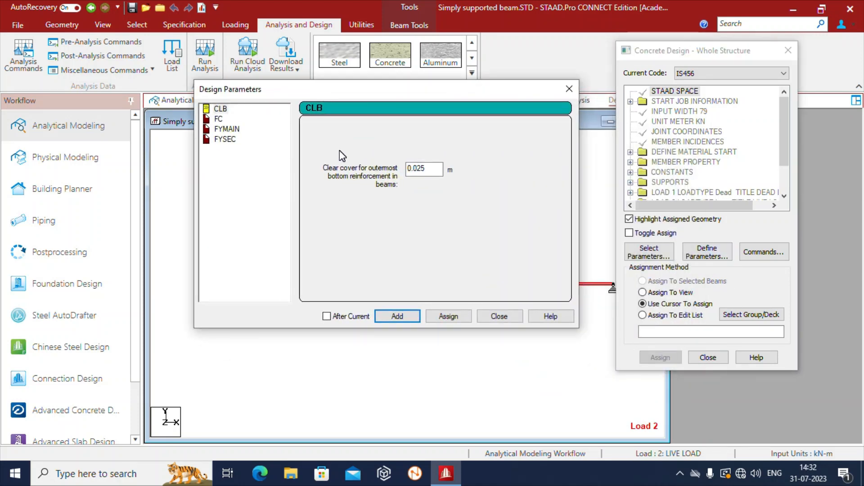
{"action": "left_click", "coordinate": [220, 109]}
{"action": "left_click", "coordinate": [220, 120]}
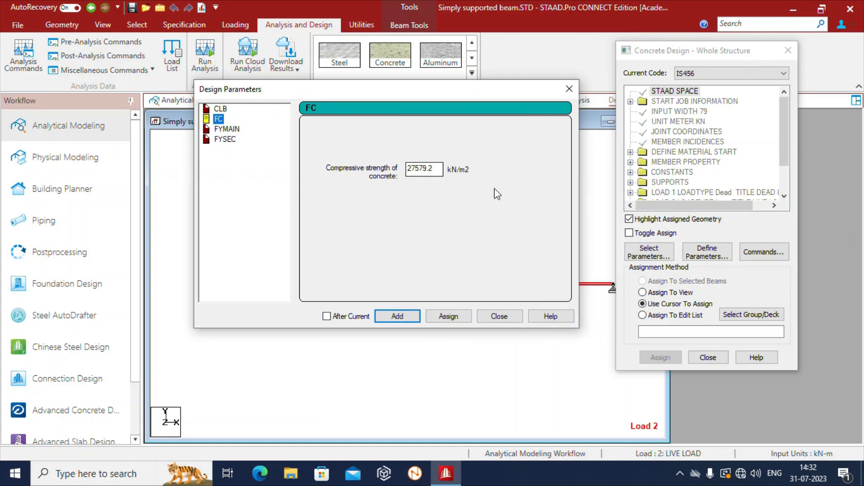
{"action": "key", "text": "Tab"}
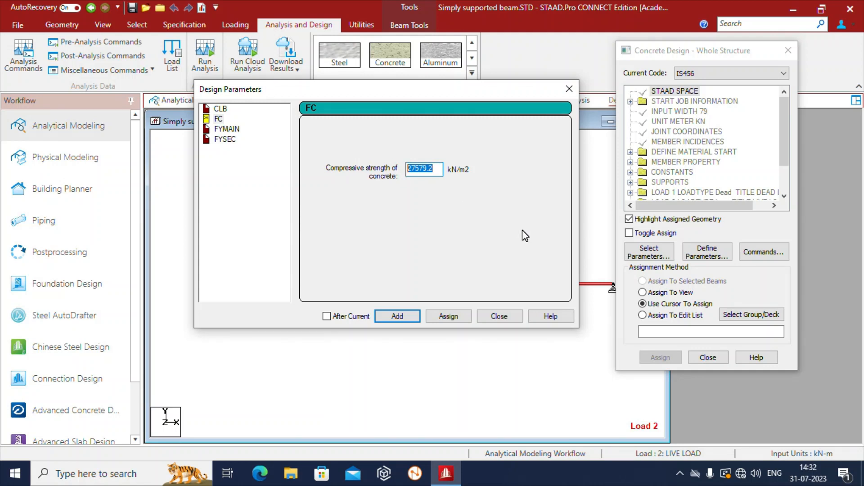
{"action": "type", "text": "20000"}
{"action": "left_click", "coordinate": [398, 317]}
Define the main reinforcement yield strength FYMAIN as 415000 kN/m2 and add it to the concrete design.
{"action": "left_click", "coordinate": [226, 130]}
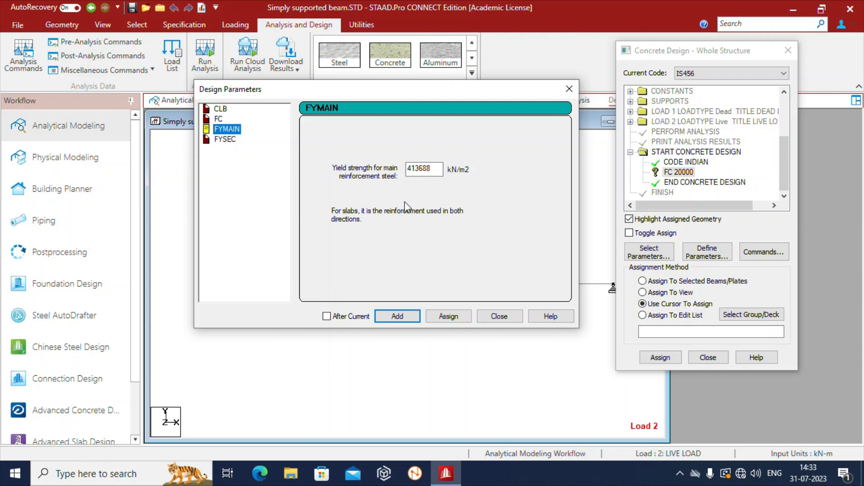
{"action": "left_click", "coordinate": [434, 169]}
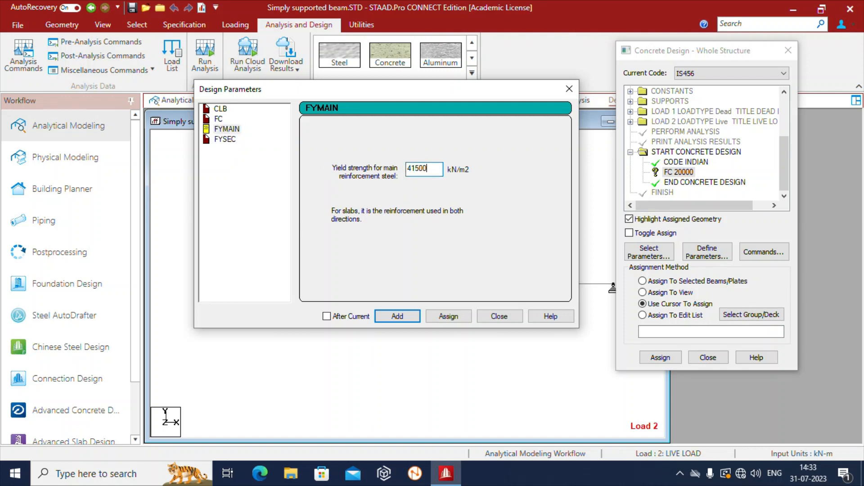
{"action": "left_click", "coordinate": [398, 316]}
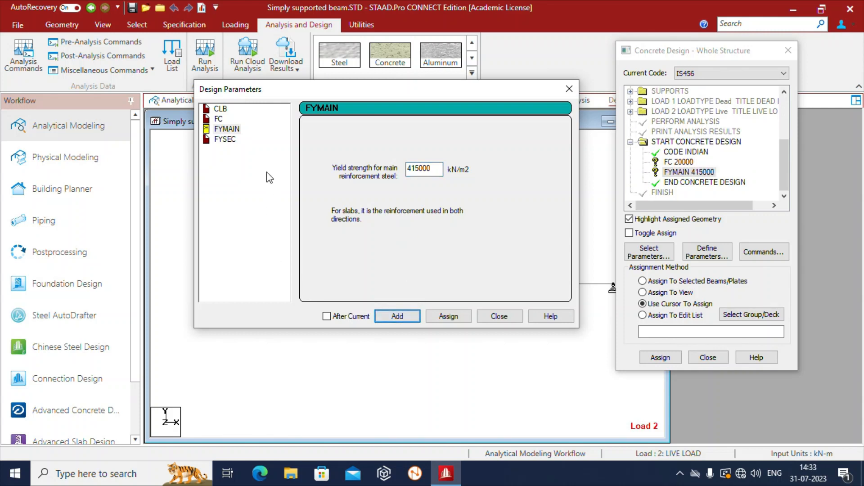
Edit the yield strength of shear reinforcement in the FYSEC design parameter.
{"action": "left_click", "coordinate": [225, 139]}
{"action": "left_click", "coordinate": [436, 170]}
{"action": "key", "text": "BackSpace"}
{"action": "key", "text": "BackSpace"}
{"action": "key", "text": "BackSpace"}
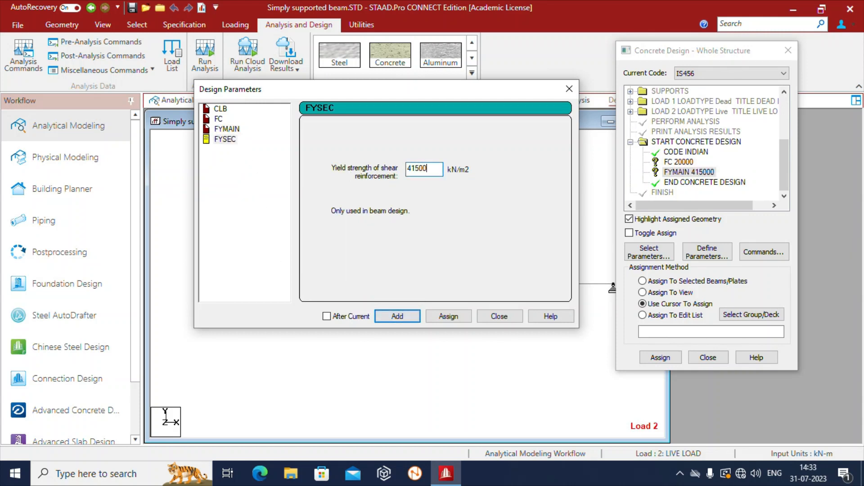
Add the CLB bottom clear cover parameter of 0.025 m to the concrete design and finish defining parameters.
{"action": "left_click", "coordinate": [220, 110]}
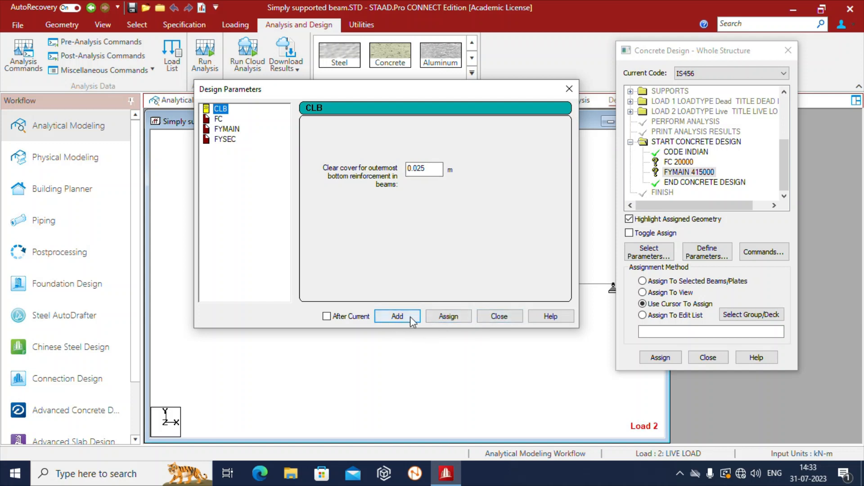
{"action": "left_click", "coordinate": [397, 317]}
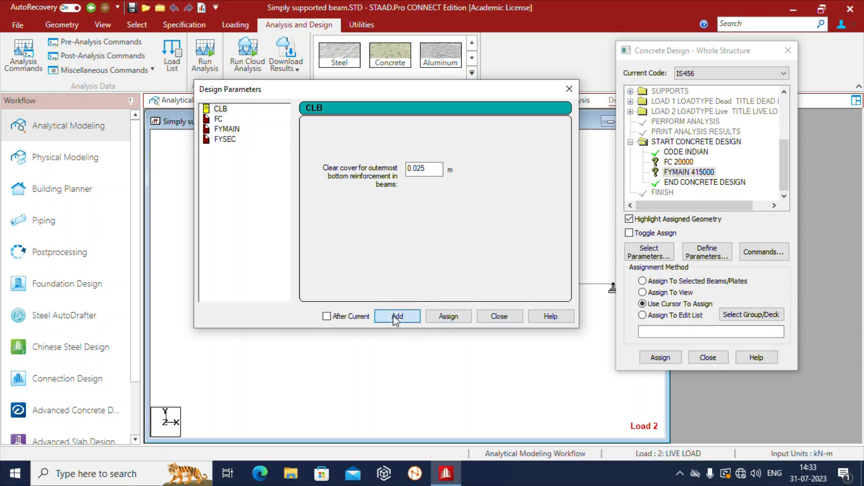
{"action": "left_click", "coordinate": [500, 316]}
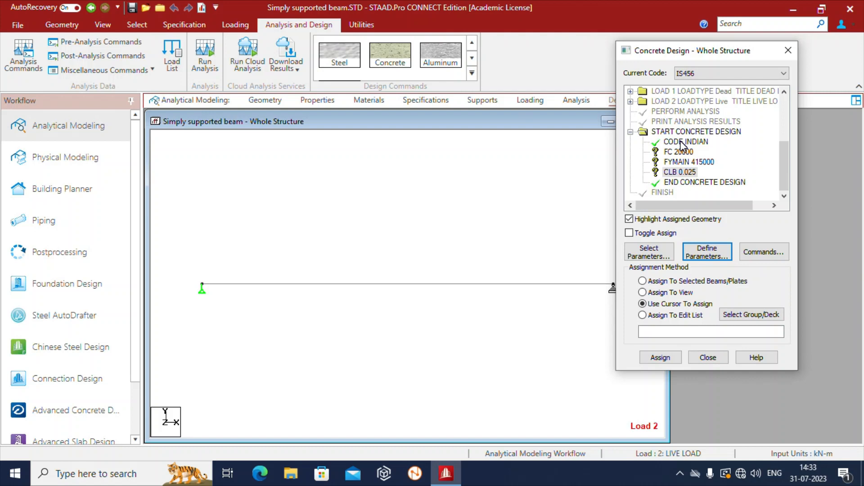
Assign the FC 20000 concrete strength parameter to the beam using the Assign To View method.
{"action": "left_click", "coordinate": [680, 153]}
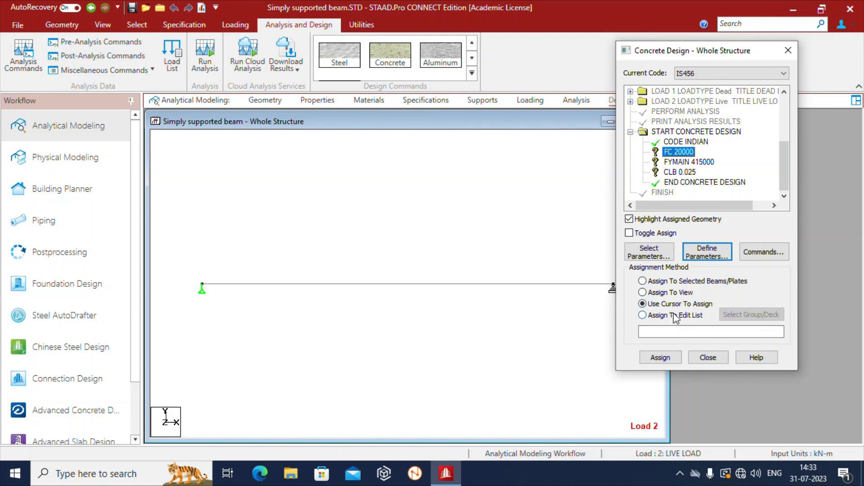
{"action": "left_click_drag", "start_coordinate": [711, 53], "coordinate": [734, 13]}
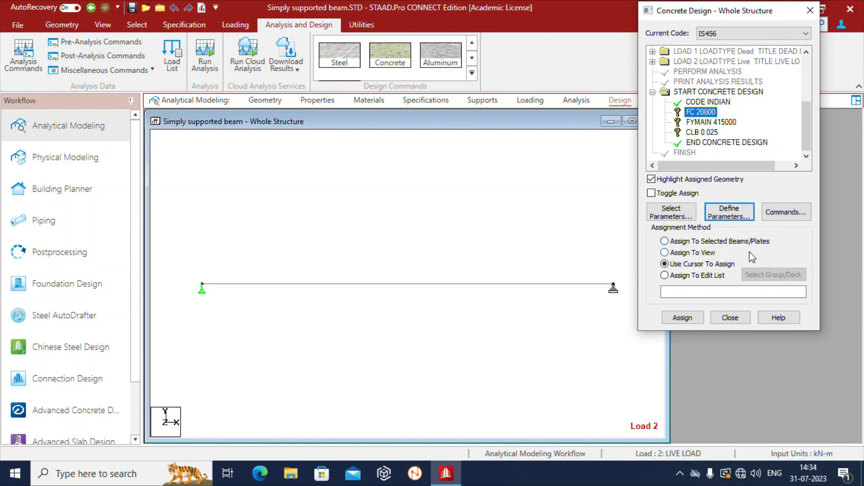
{"action": "left_click", "coordinate": [689, 253]}
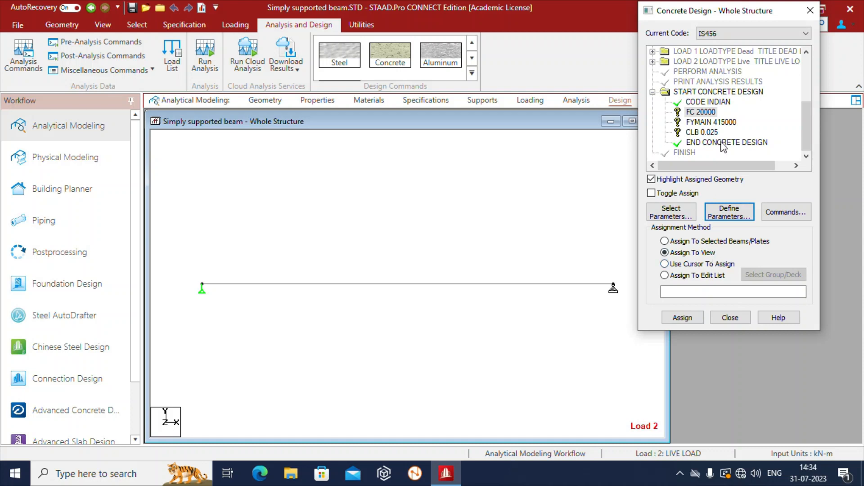
{"action": "left_click", "coordinate": [700, 112]}
{"action": "left_click", "coordinate": [683, 319]}
{"action": "left_click", "coordinate": [771, 200]}
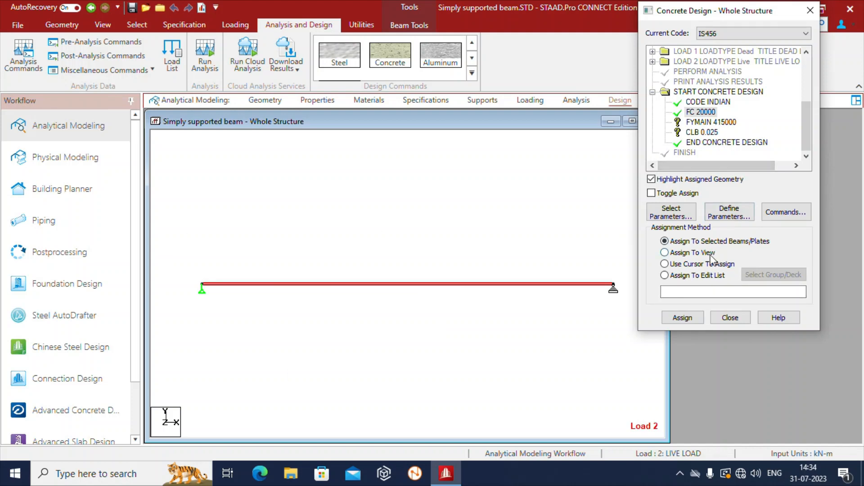
Assign the FYMAIN 415000 main reinforcement parameter to the beam using the Assign To View method.
{"action": "left_click", "coordinate": [684, 253]}
{"action": "left_click", "coordinate": [606, 353]}
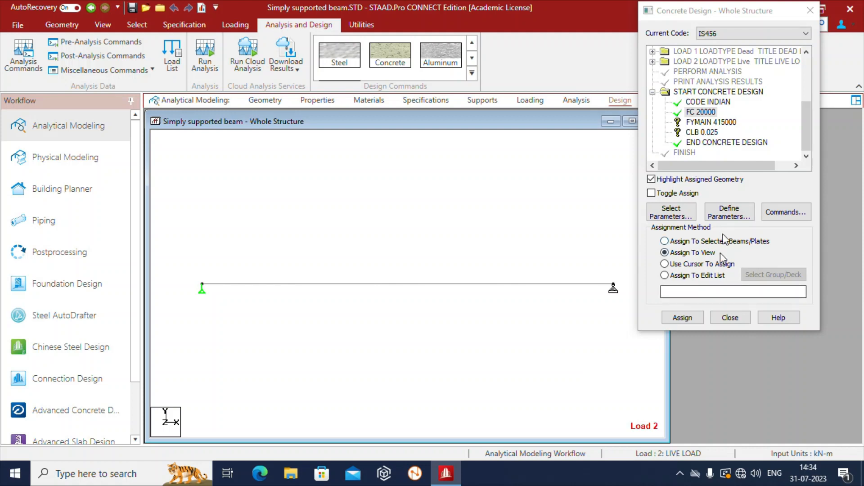
{"action": "left_click", "coordinate": [710, 123]}
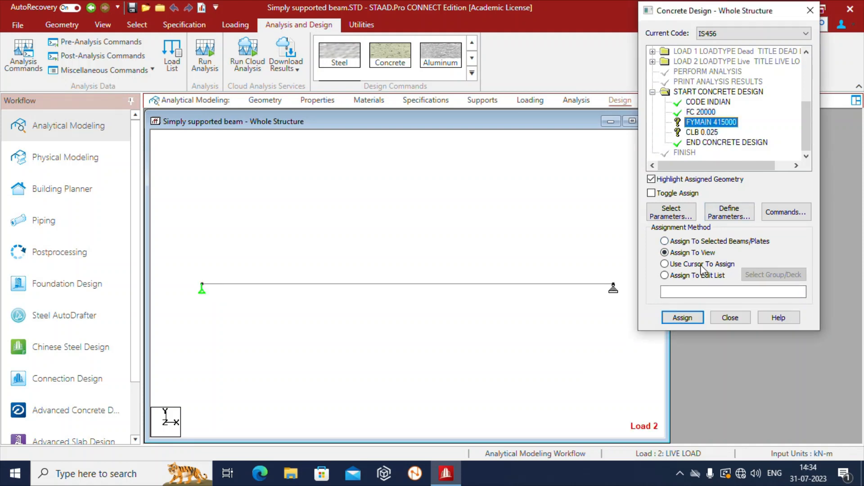
{"action": "left_click", "coordinate": [682, 320]}
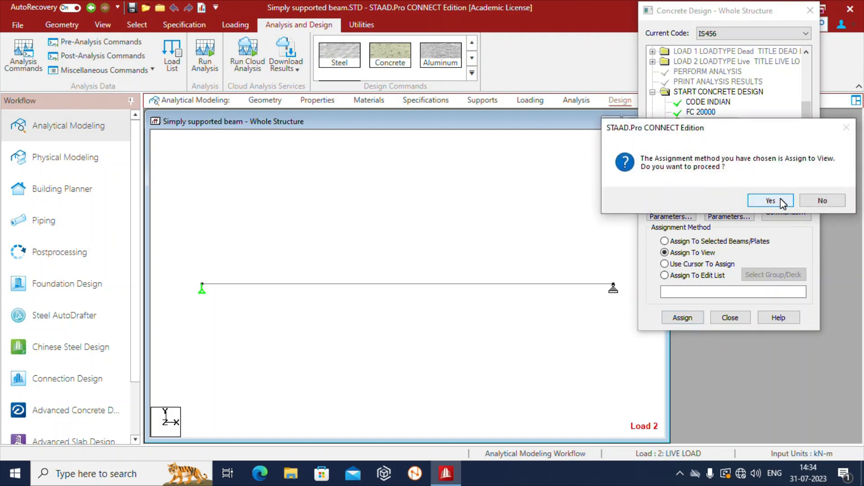
{"action": "left_click", "coordinate": [780, 199]}
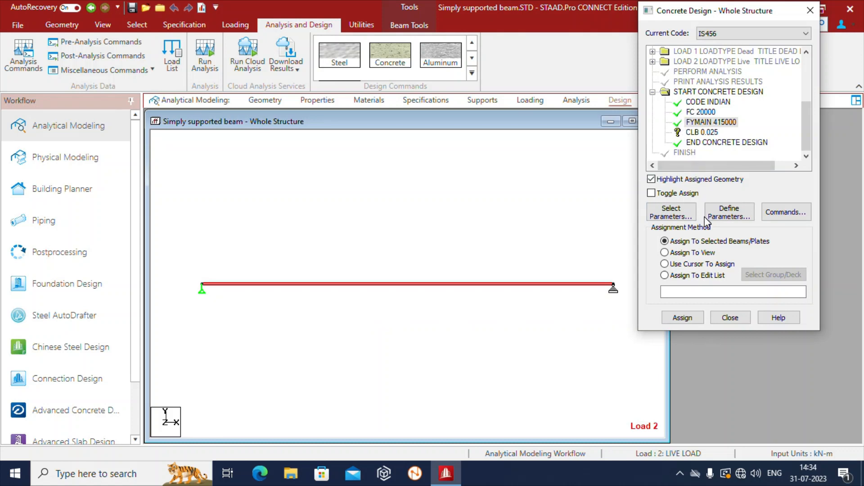
Assign the CLB 0.025 bottom cover parameter to the beam using the Assign To View method.
{"action": "left_click", "coordinate": [427, 331]}
{"action": "left_click", "coordinate": [701, 133]}
{"action": "left_click", "coordinate": [683, 253]}
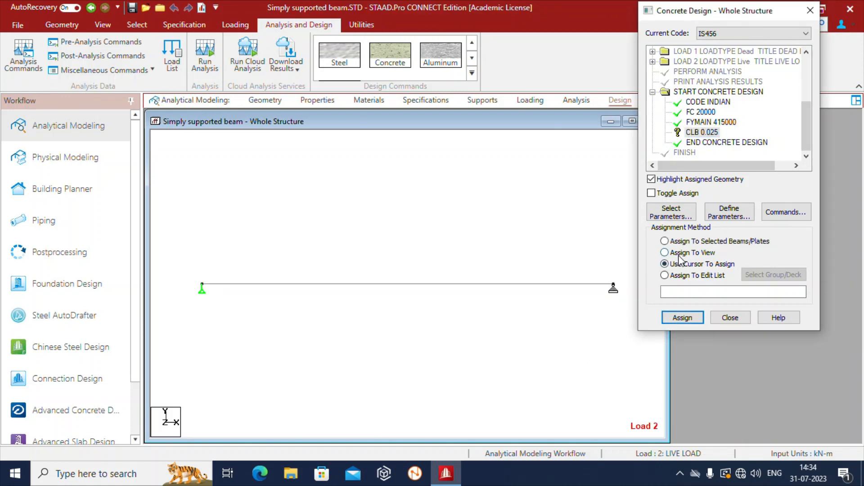
{"action": "left_click", "coordinate": [702, 133]}
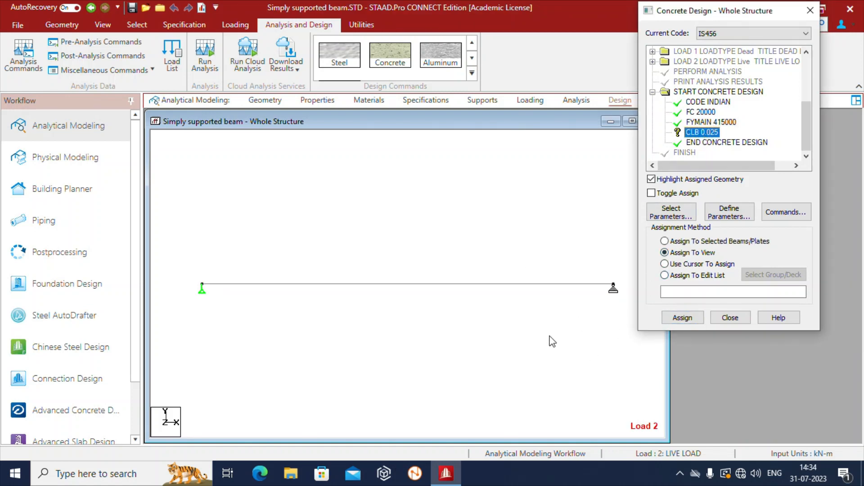
{"action": "left_click", "coordinate": [682, 317]}
{"action": "left_click", "coordinate": [763, 199]}
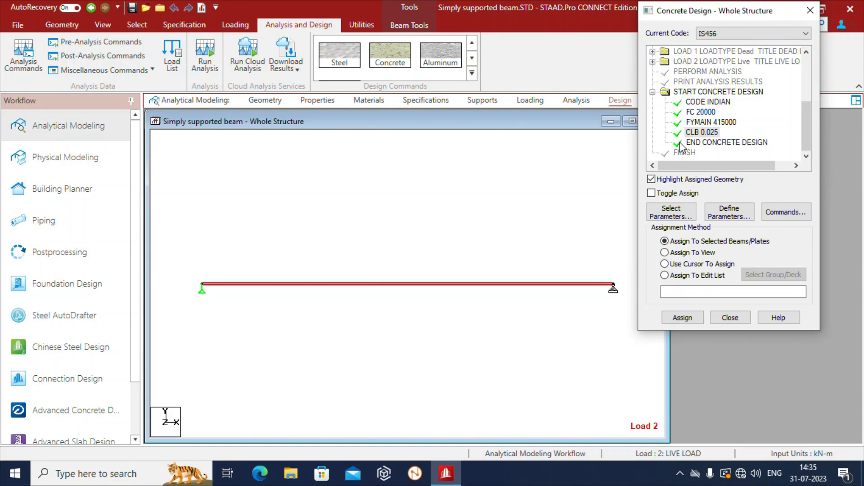
Add the DESIGN BEAM and TAKE OFF commands to the concrete design.
{"action": "left_click", "coordinate": [783, 216]}
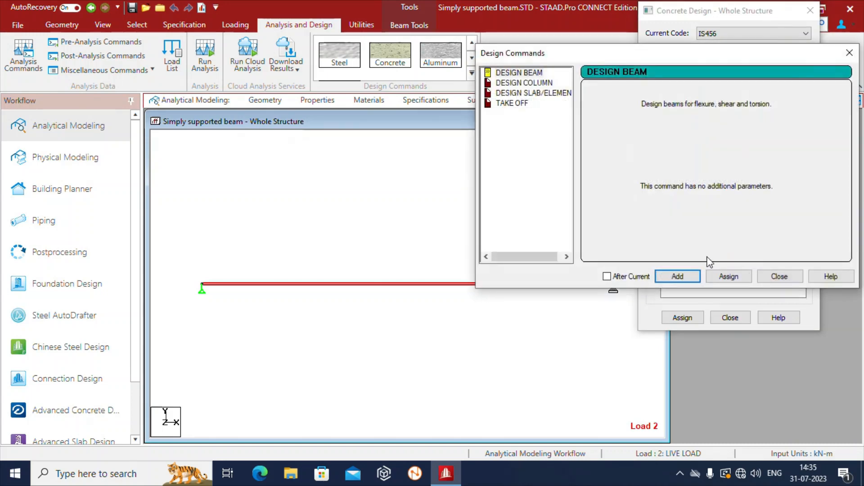
{"action": "left_click_drag", "start_coordinate": [585, 45], "coordinate": [272, 38]}
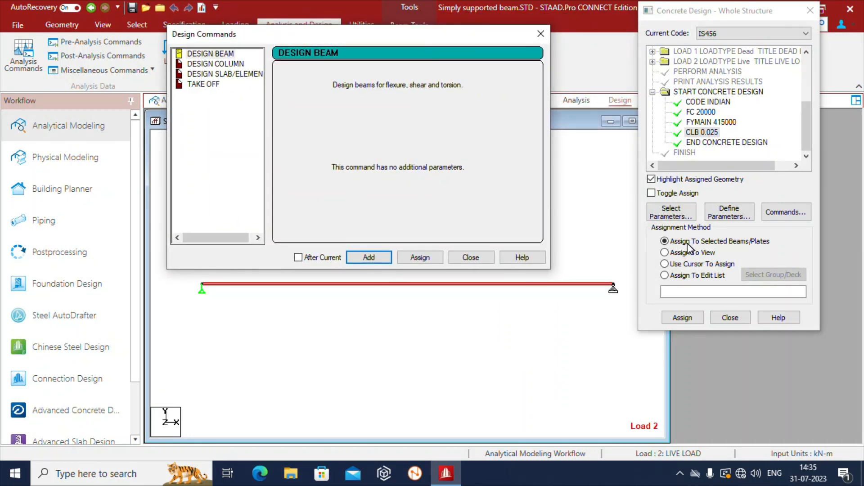
{"action": "left_click", "coordinate": [371, 258]}
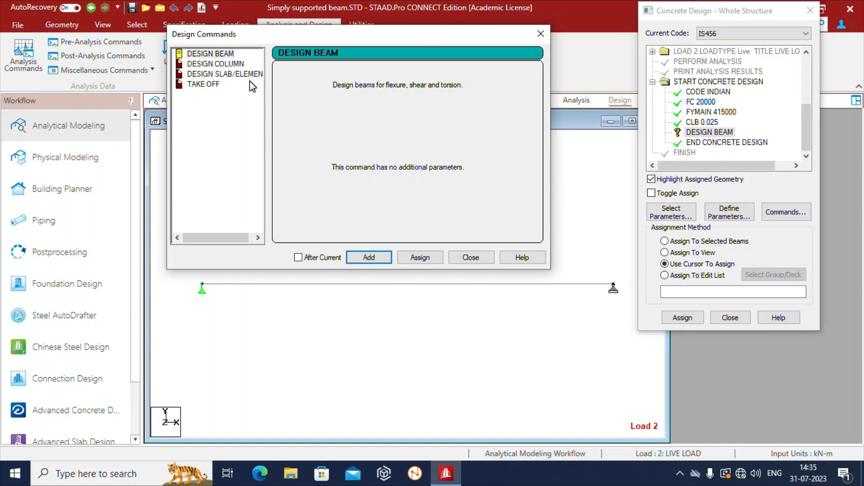
{"action": "left_click", "coordinate": [215, 87]}
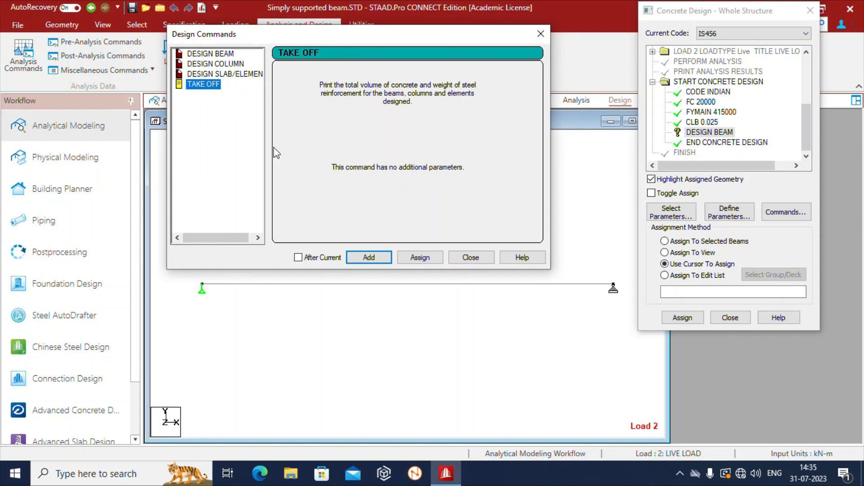
{"action": "left_click", "coordinate": [380, 264]}
{"action": "left_click", "coordinate": [470, 258]}
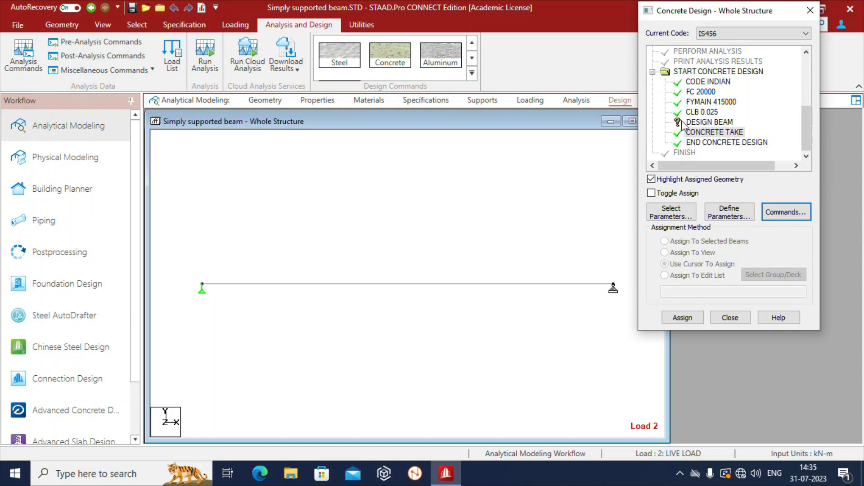
Assign the DESIGN BEAM command to the beam using the Assign To View method.
{"action": "left_click", "coordinate": [703, 123]}
{"action": "left_click_drag", "start_coordinate": [712, 12], "coordinate": [719, 11]}
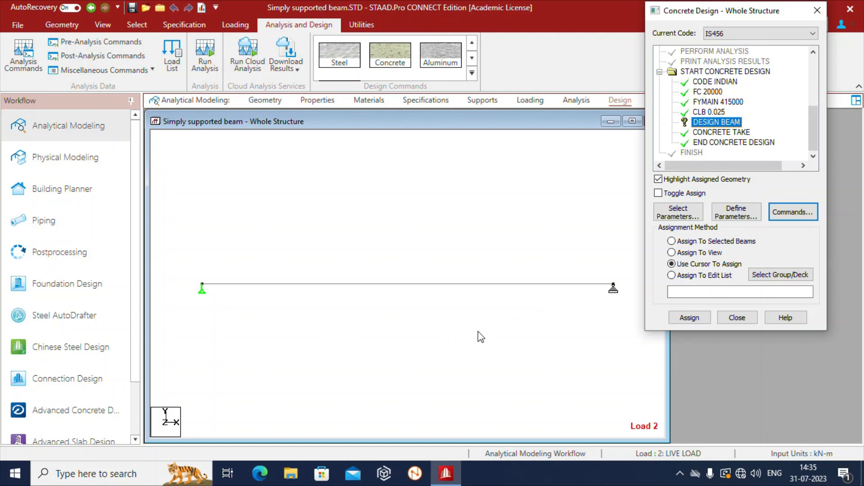
{"action": "left_click", "coordinate": [690, 254]}
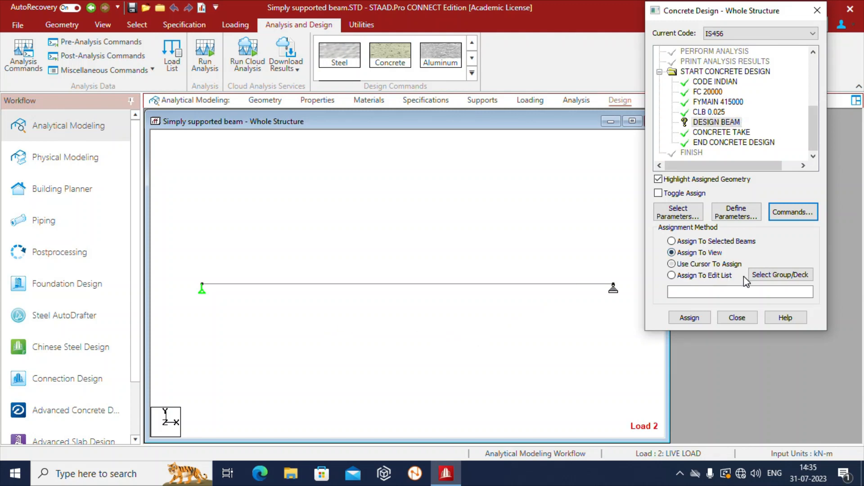
{"action": "left_click", "coordinate": [717, 123]}
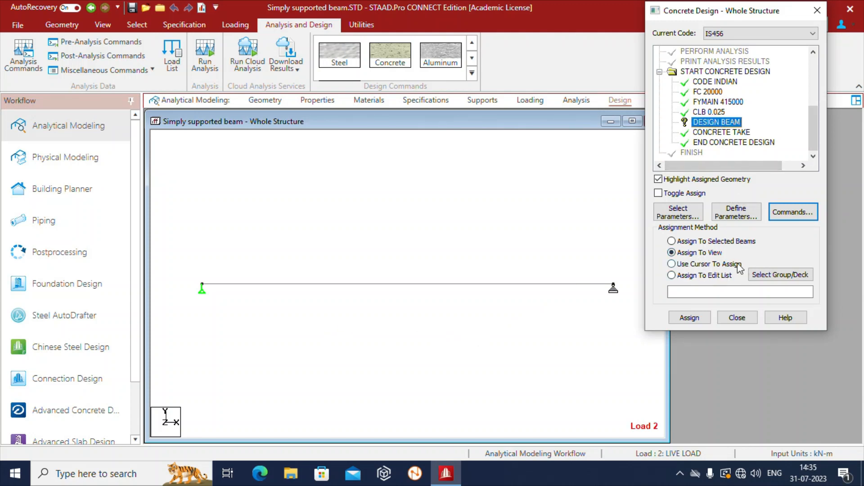
{"action": "left_click", "coordinate": [690, 319]}
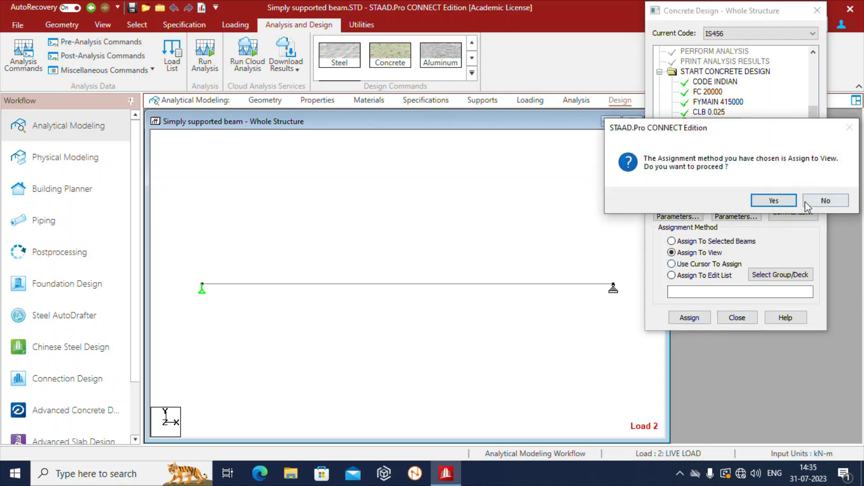
{"action": "left_click", "coordinate": [774, 201]}
{"action": "left_click", "coordinate": [672, 242]}
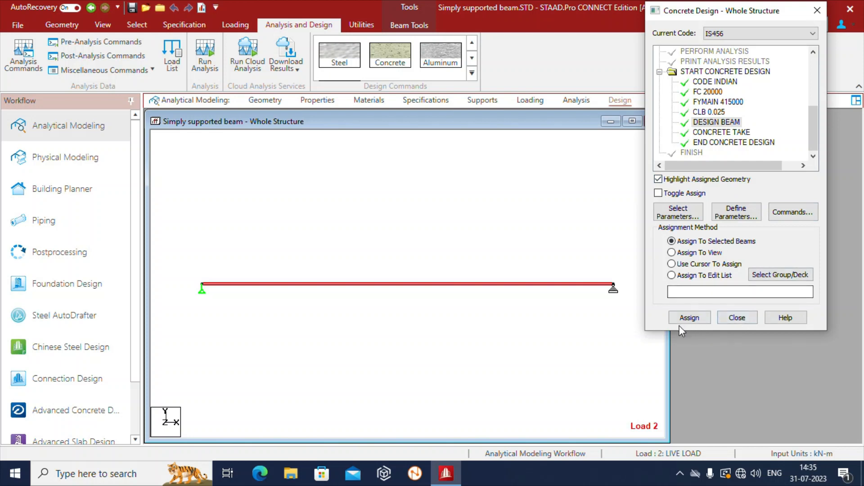
Save the modified structure and run the analysis and design, staying in modeling mode and closing the concrete design settings.
{"action": "left_click", "coordinate": [205, 58]}
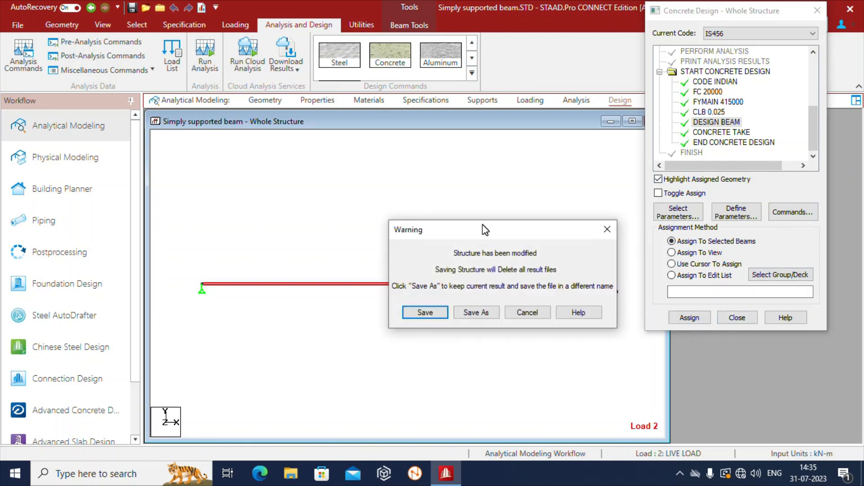
{"action": "left_click_drag", "start_coordinate": [510, 231], "coordinate": [430, 144]}
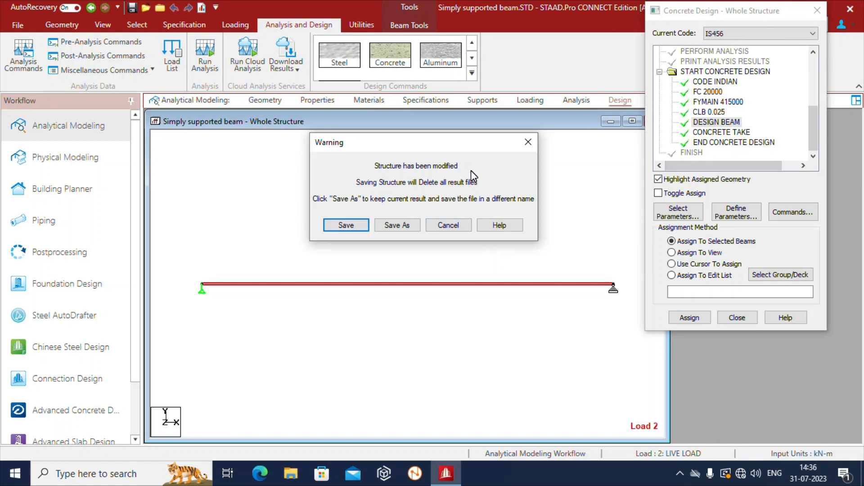
{"action": "left_click", "coordinate": [345, 227]}
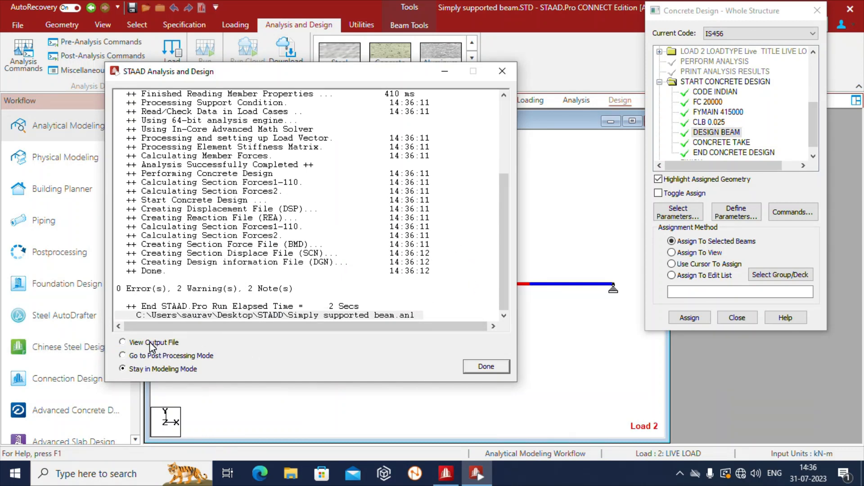
{"action": "left_click", "coordinate": [493, 370]}
{"action": "left_click", "coordinate": [730, 317]}
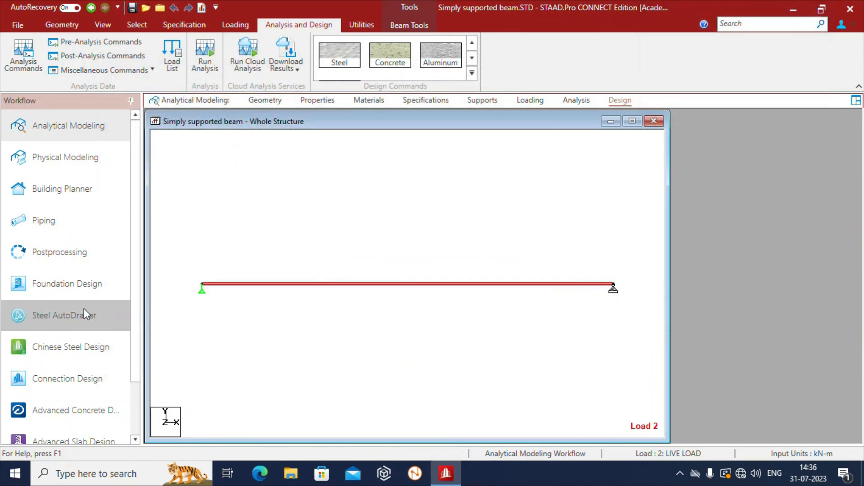
Examine the beam's concrete design results in the Postprocessing workflow, including its reinforcement layout, design load and design parameters.
{"action": "left_click", "coordinate": [71, 263]}
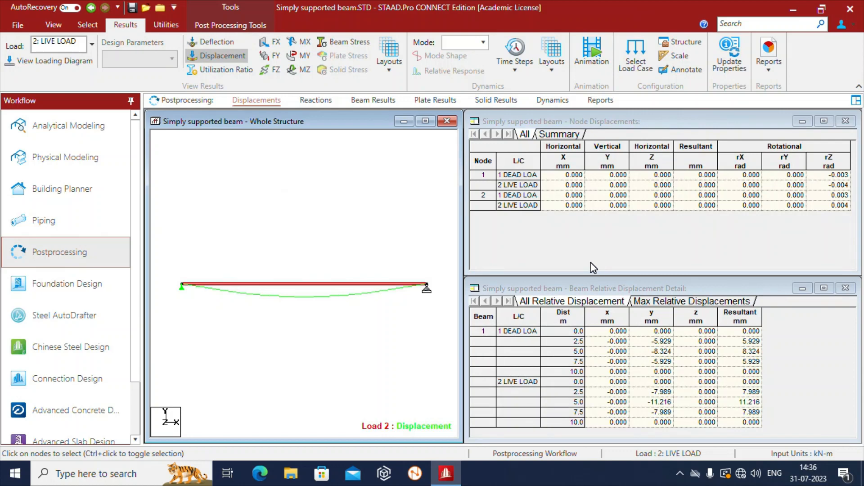
{"action": "left_click", "coordinate": [363, 102]}
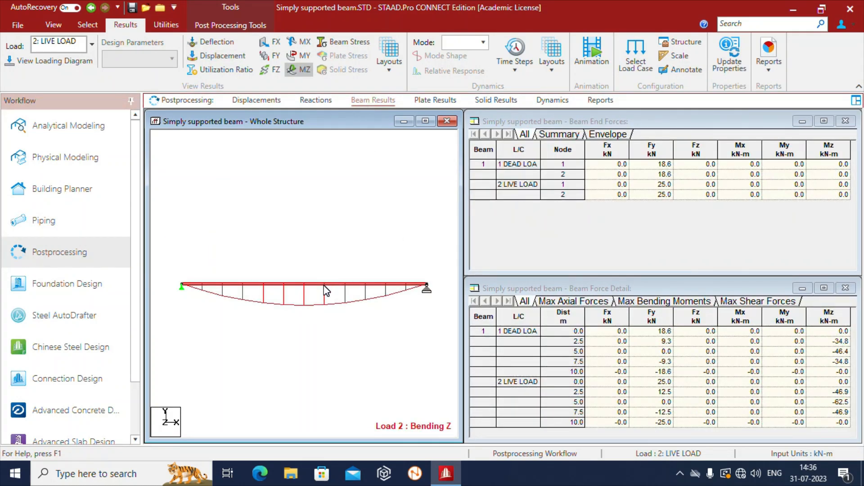
{"action": "double_click", "coordinate": [378, 285]}
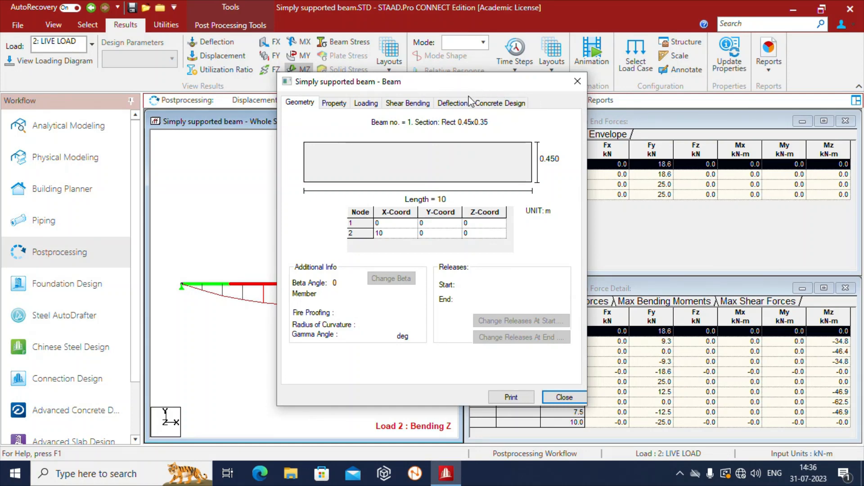
{"action": "left_click", "coordinate": [499, 106]}
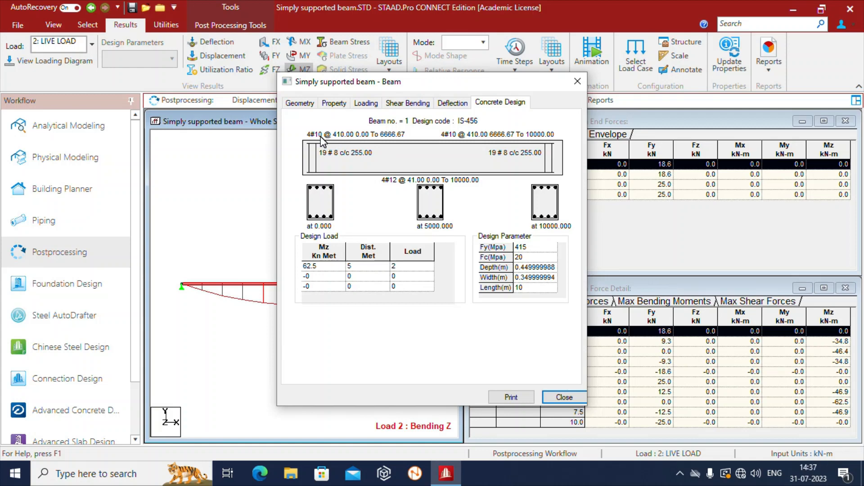
{"action": "left_click_drag", "start_coordinate": [454, 81], "coordinate": [489, 73]}
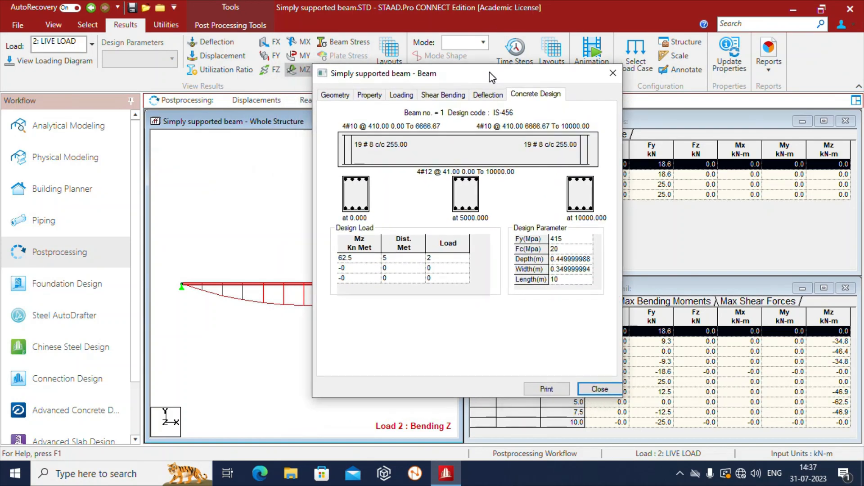
{"action": "left_click", "coordinate": [612, 74]}
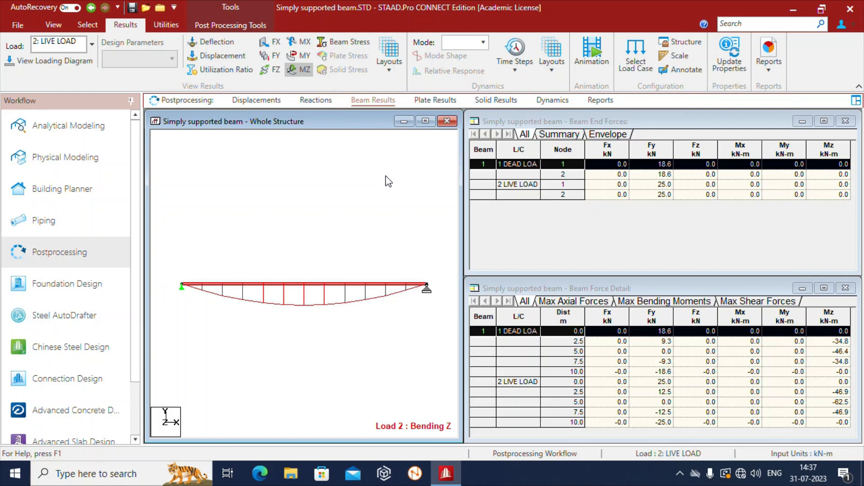
{"action": "mouse_move", "coordinate": [335, 126]}
{"action": "left_mouse_down"}
{"action": "mouse_move", "coordinate": [340, 120]}
{"action": "mouse_move", "coordinate": [335, 125]}
{"action": "left_mouse_up"}
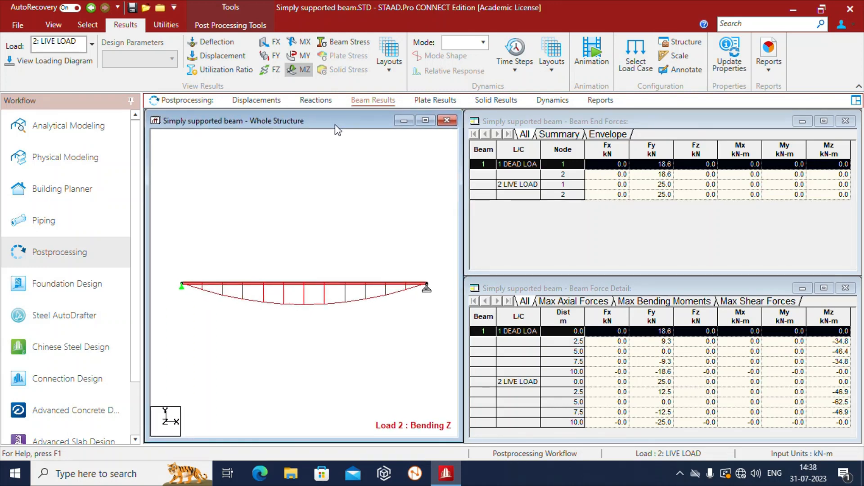